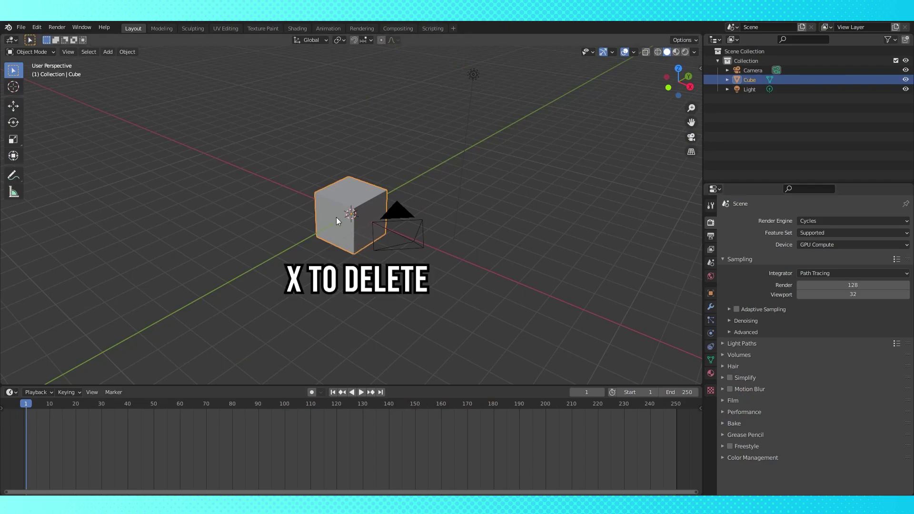
# - Delete the default cube and add a mesh plane in its place
pyautogui.press('x')
pyautogui.click(343, 219)
pyautogui.hotkey('shift', 'a')
pyautogui.moveTo(333, 221)
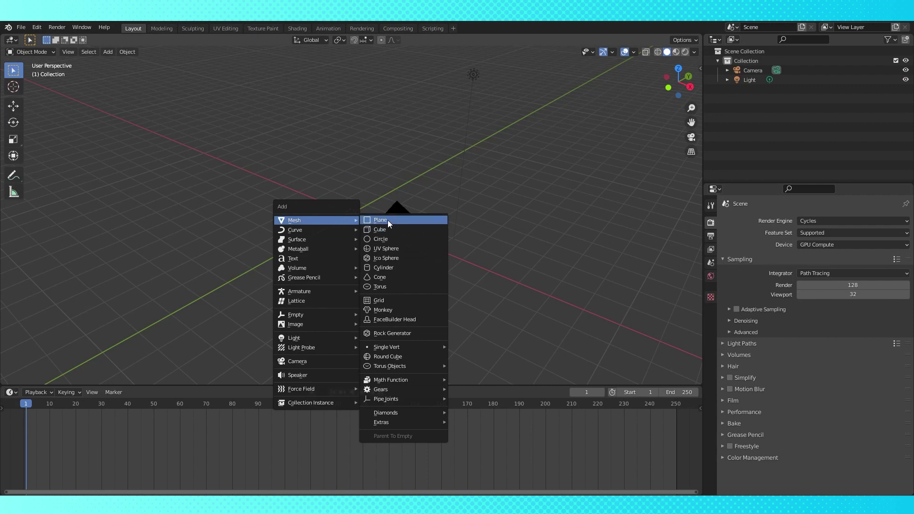
pyautogui.click(388, 219)
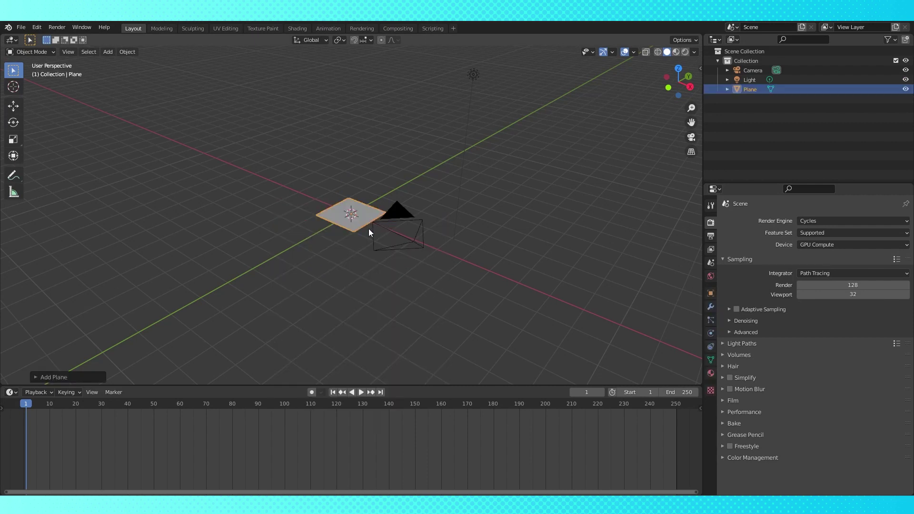
# - From the front view, rotate the plane's mesh 90° about the X axis in Edit Mode, then return to Object Mode
pyautogui.press('KP_1')
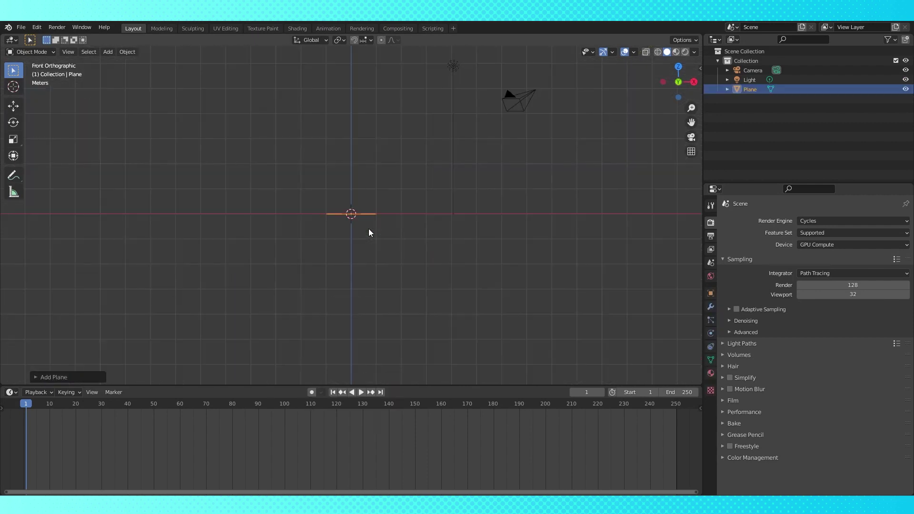
pyautogui.press('Tab')
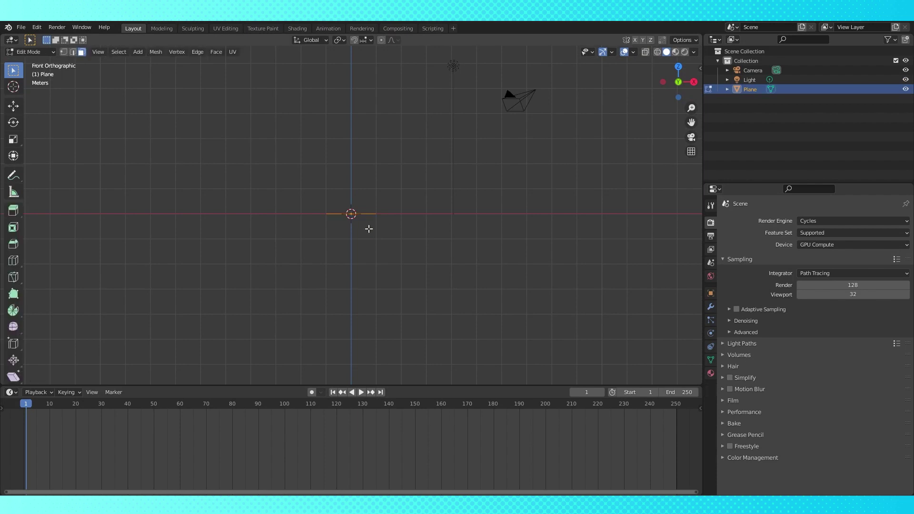
pyautogui.press('r')
pyautogui.press('x')
pyautogui.press('9')
pyautogui.press('0')
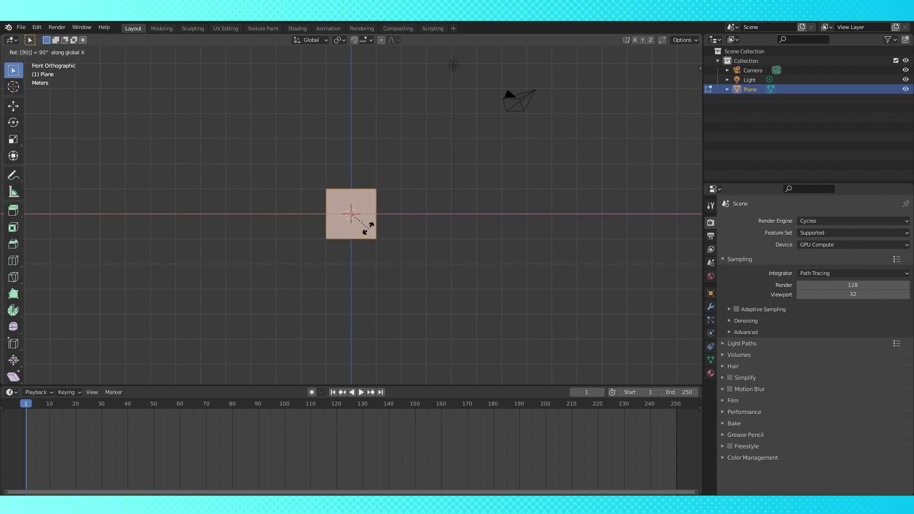
pyautogui.press('Return')
pyautogui.press('Tab')
# - Show the plane in Material Preview shading and turn the timeline into an enlarged Shader Editor below it
pyautogui.scroll(5, 370, 235)
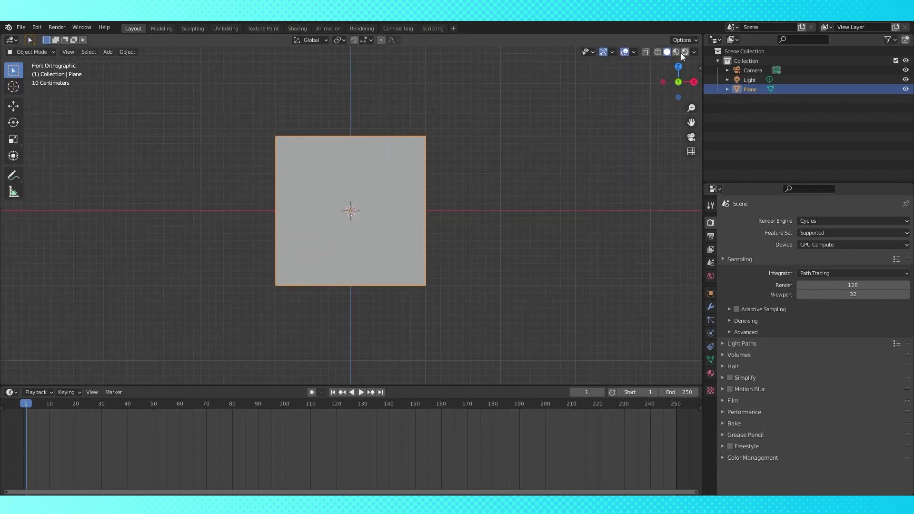
pyautogui.press('z')
pyautogui.press('2')
pyautogui.keyDown('shift'); pyautogui.moveTo(412, 240); pyautogui.dragTo(420, 162, button='middle'); pyautogui.keyUp('shift')
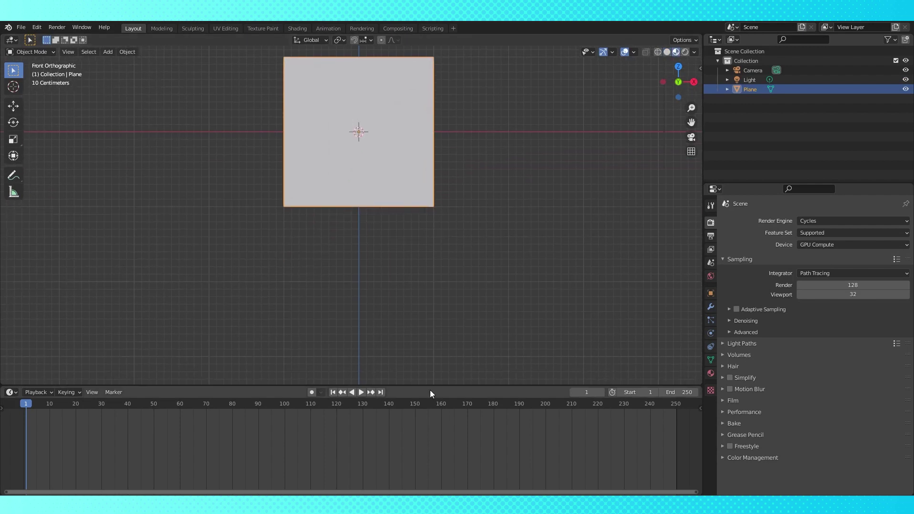
pyautogui.moveTo(431, 385); pyautogui.dragTo(454, 205)
pyautogui.press('KP_Decimal')
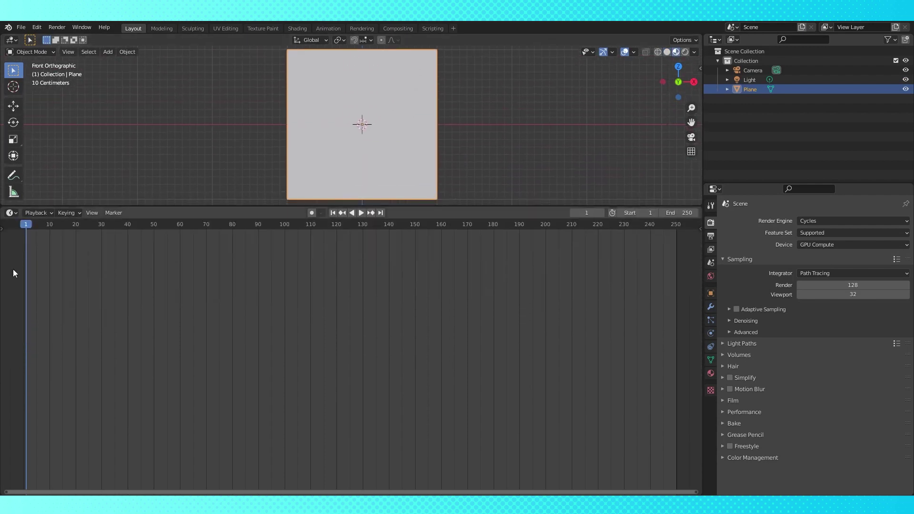
pyautogui.click(11, 213)
pyautogui.click(30, 292)
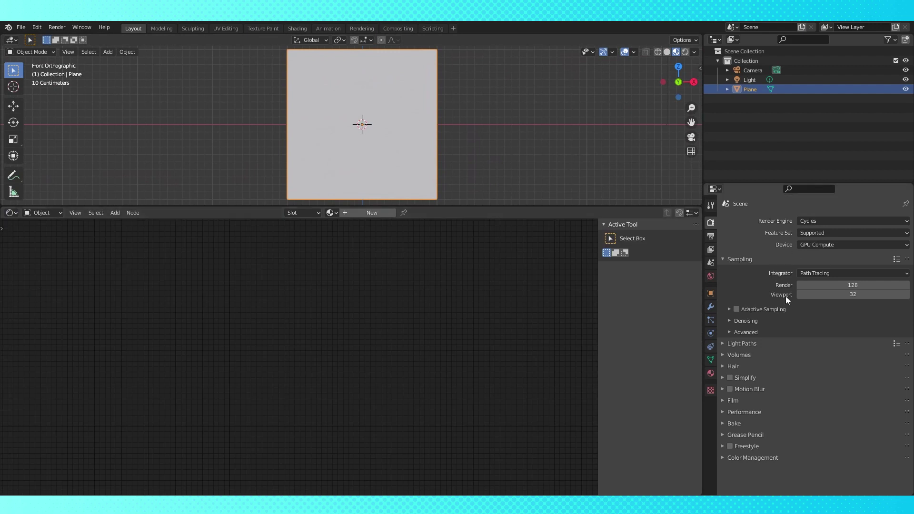
# - Create a new material on the plane and move its default nodes aside to free space for input nodes
pyautogui.click(710, 294)
pyautogui.click(711, 374)
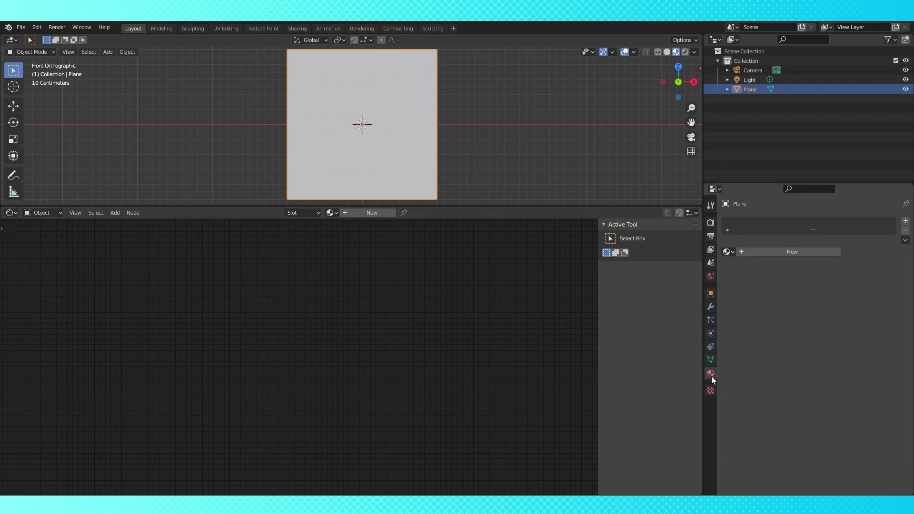
pyautogui.click(792, 252)
pyautogui.moveTo(283, 369); pyautogui.dragTo(556, 235)
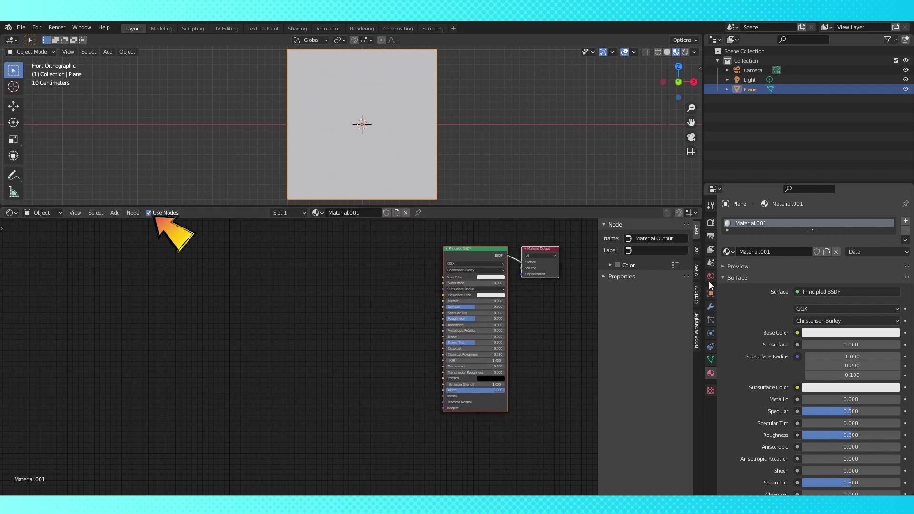
# - Set the scene's color management View Transform to Standard
pyautogui.click(711, 223)
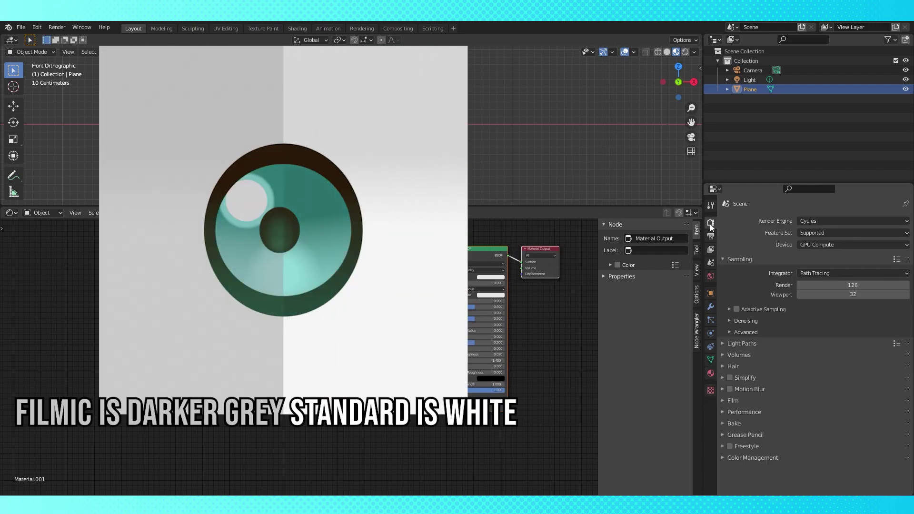
pyautogui.click(724, 458)
pyautogui.scroll(-3, 802, 426)
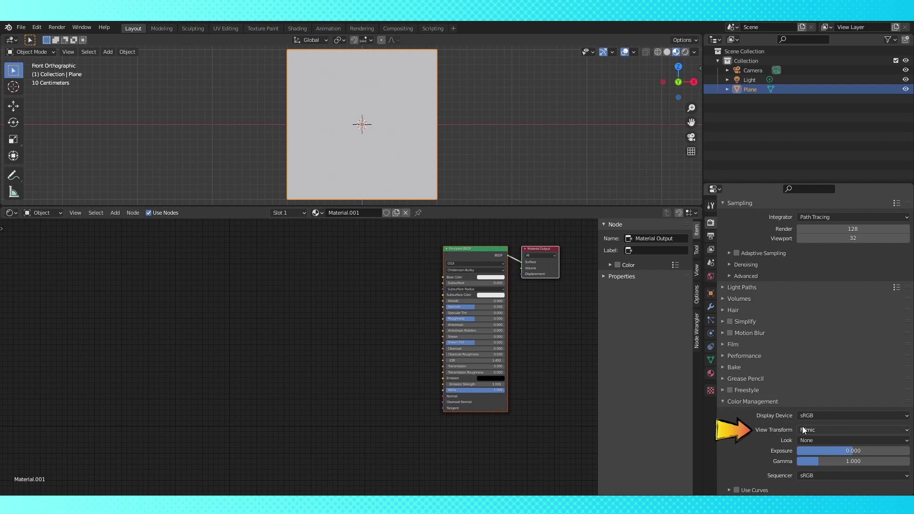
pyautogui.click(848, 430)
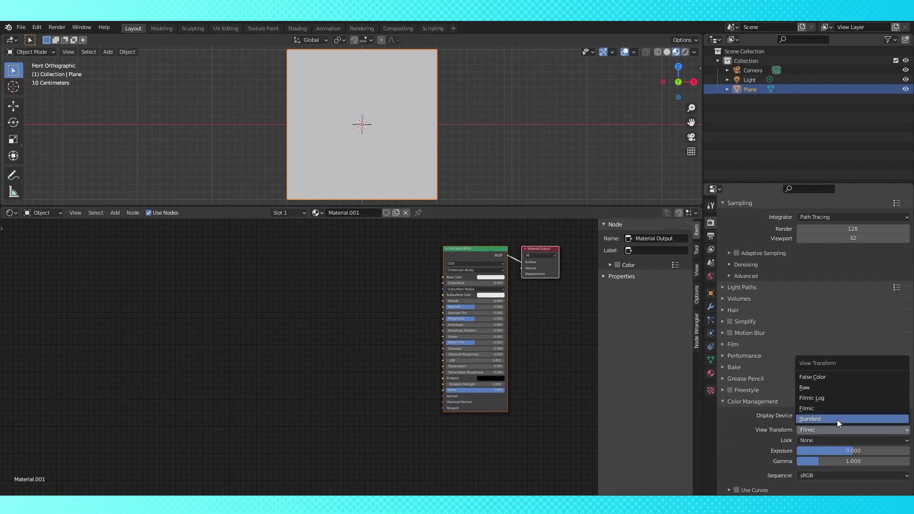
pyautogui.click(829, 418)
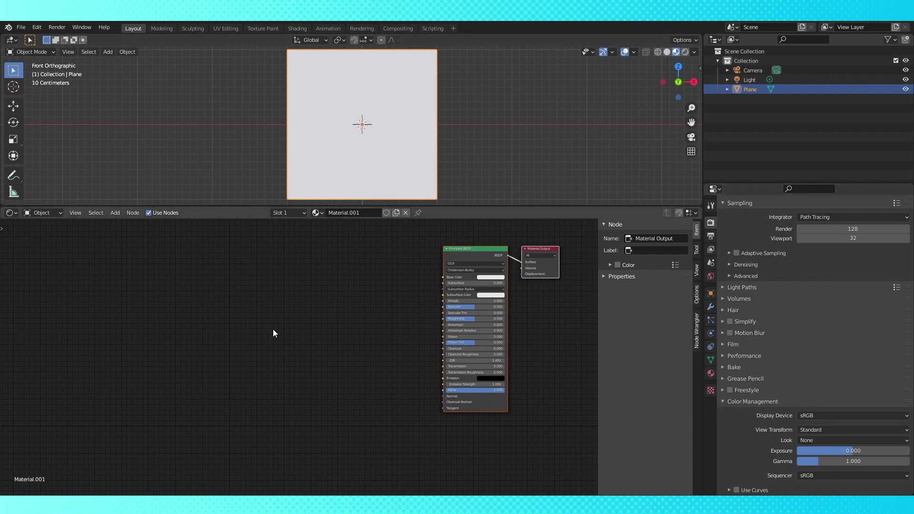
# - Add Texture Coordinate, Gradient Texture and ColorRamp nodes in a row before the Principled BSDF
pyautogui.hotkey('shift', 'a')
pyautogui.moveTo(63, 315)
pyautogui.click(170, 284)
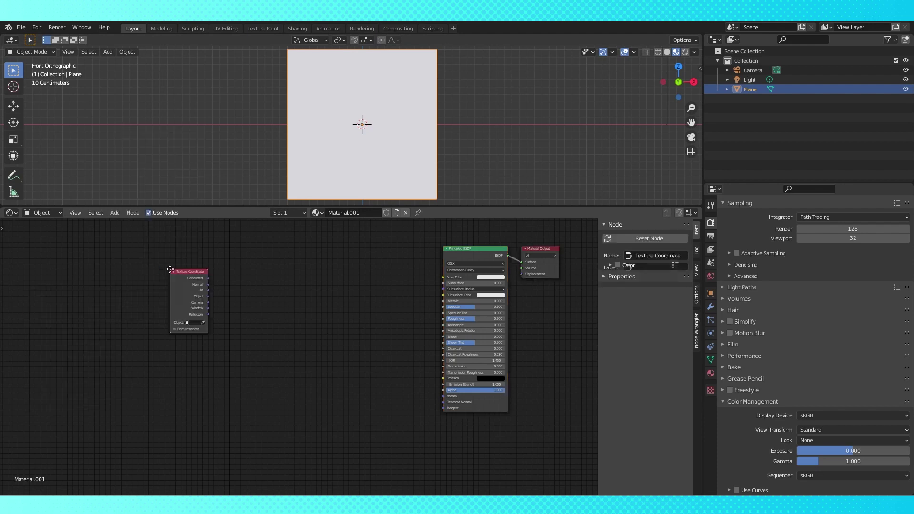
pyautogui.click(118, 268)
pyautogui.hotkey('shift', 'a')
pyautogui.moveTo(238, 411)
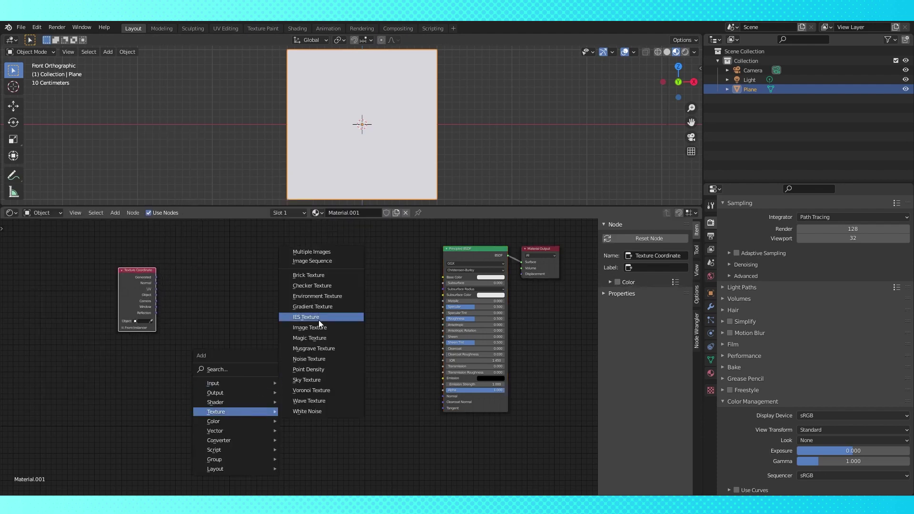
pyautogui.click(312, 306)
pyautogui.click(224, 282)
pyautogui.hotkey('shift', 'a')
pyautogui.moveTo(330, 319)
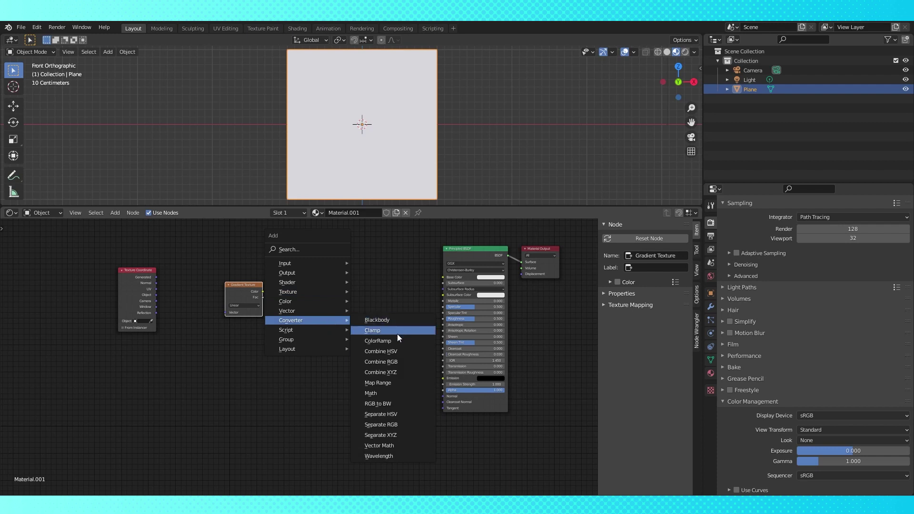
pyautogui.click(397, 341)
pyautogui.click(301, 270)
# - Connect UV to the Gradient Texture's Vector, its Color to the ColorRamp's Fac, and the ramp's Color to Base Color
pyautogui.scroll(2, 289, 333)
pyautogui.moveTo(118, 303); pyautogui.dragTo(209, 336)
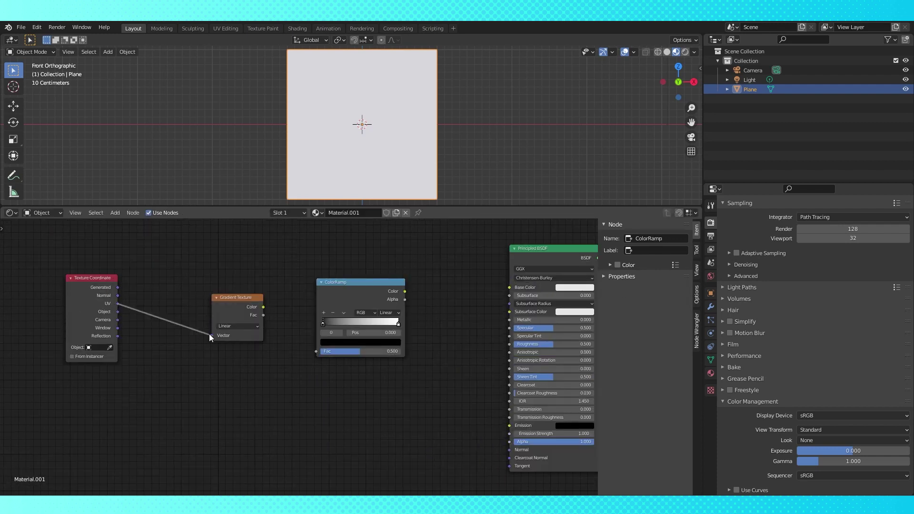
pyautogui.moveTo(263, 307); pyautogui.dragTo(316, 352)
pyautogui.moveTo(406, 291); pyautogui.dragTo(509, 287)
pyautogui.scroll(1, 482, 335)
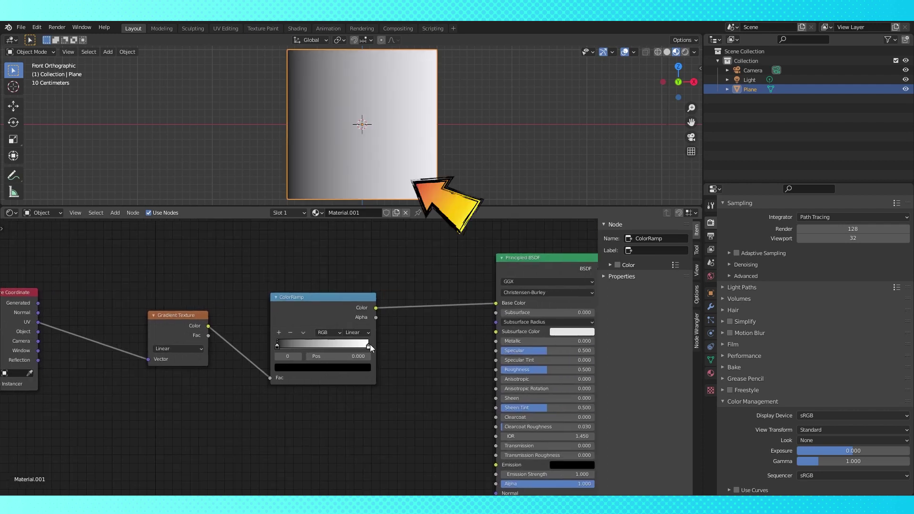
# - Rearrange the ColorRamp so the white stop sits at the start and the black stop at about 0.911
pyautogui.moveTo(370, 344); pyautogui.dragTo(336, 371)
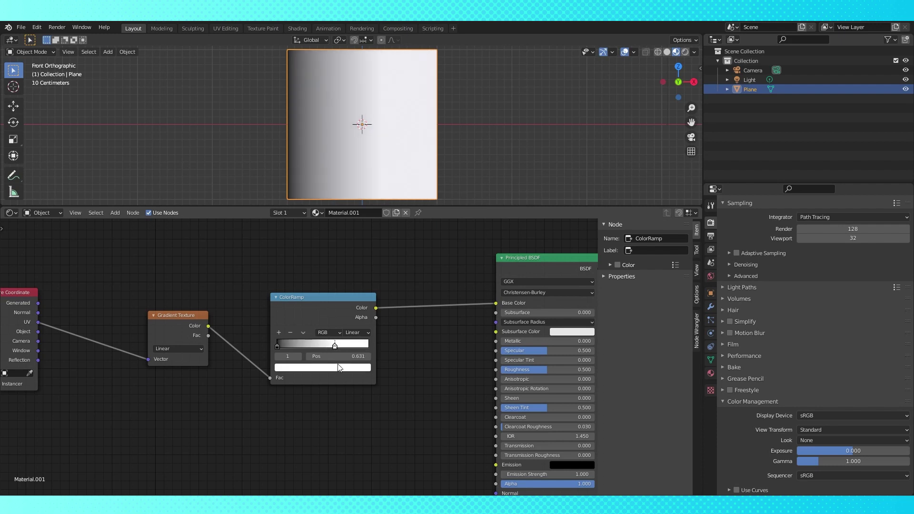
pyautogui.click(338, 366)
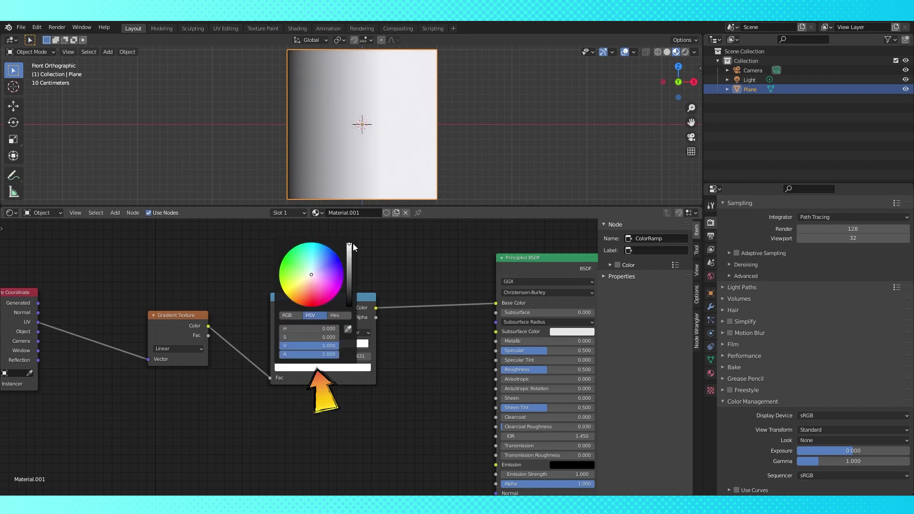
pyautogui.click(335, 315)
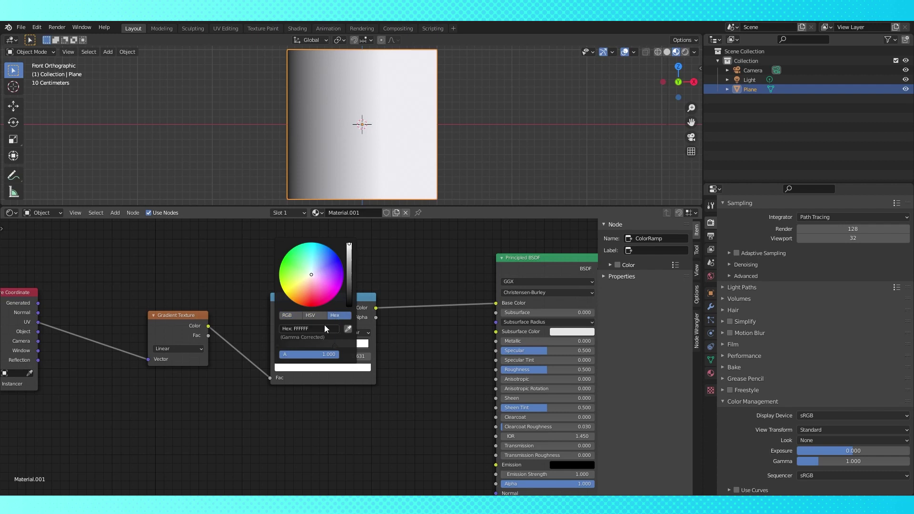
pyautogui.moveTo(278, 346)
pyautogui.mouseDown()
pyautogui.moveTo(387, 344)
pyautogui.moveTo(277, 346)
pyautogui.mouseUp()
pyautogui.moveTo(365, 346); pyautogui.dragTo(357, 346)
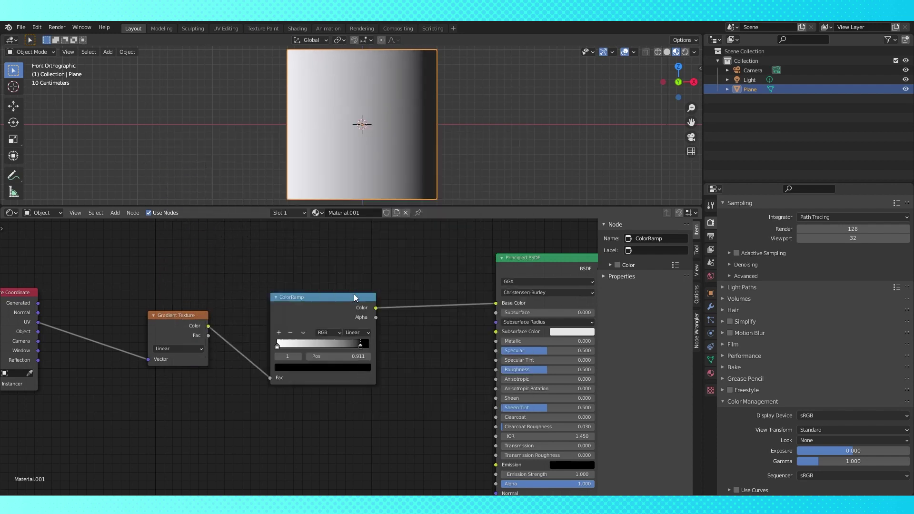
# - Recolor the ColorRamp's black stop to hex D5D5D5 at about position 0.707 and move the white stop to about 0.516
pyautogui.click(351, 367)
pyautogui.click(315, 328)
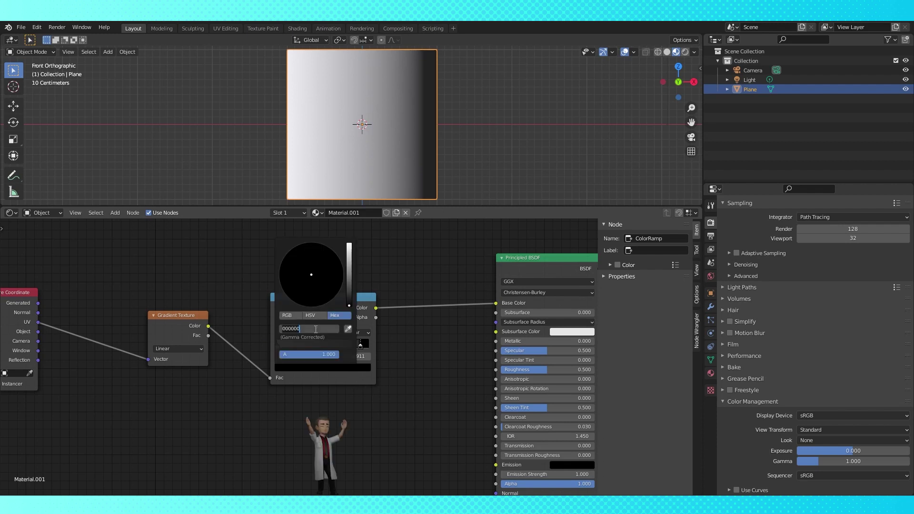
pyautogui.write('d5d5d5')
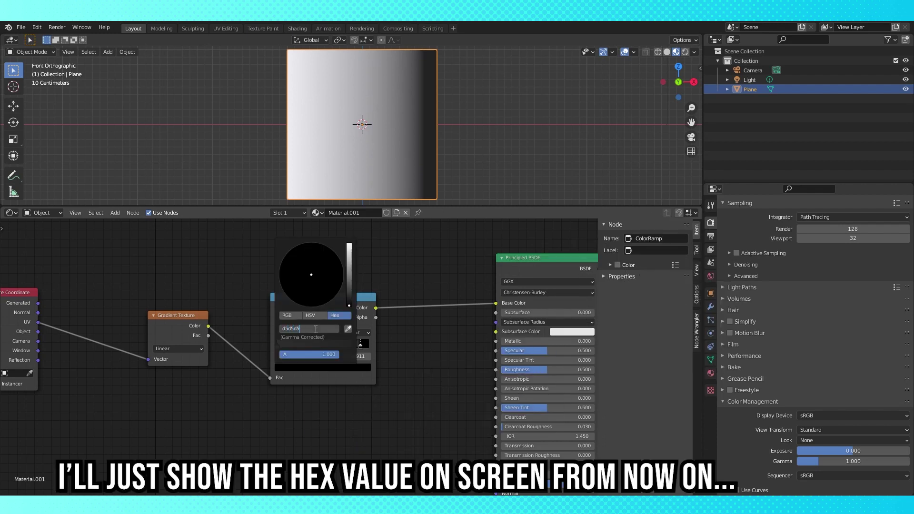
pyautogui.press('Return')
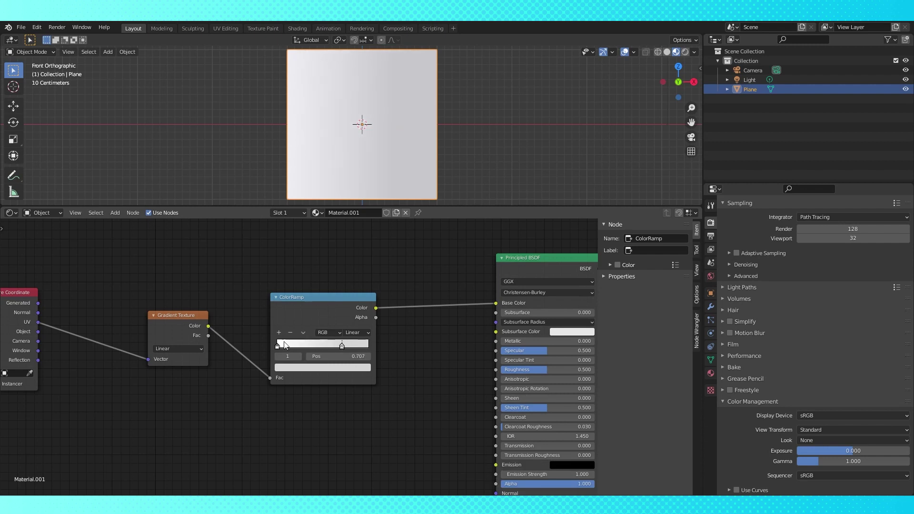
pyautogui.moveTo(280, 344); pyautogui.dragTo(331, 347)
# - Spread the nodes apart and insert a Vector Rotate node between the Texture Coordinate and Gradient Texture nodes
pyautogui.scroll(-2, 358, 135)
pyautogui.moveTo(327, 297); pyautogui.dragTo(380, 291)
pyautogui.moveTo(173, 314); pyautogui.dragTo(256, 308)
pyautogui.moveTo(256, 307); pyautogui.dragTo(310, 302, button='middle')
pyautogui.moveTo(71, 287); pyautogui.dragTo(30, 283)
pyautogui.hotkey('shift', 'a')
pyautogui.moveTo(153, 380)
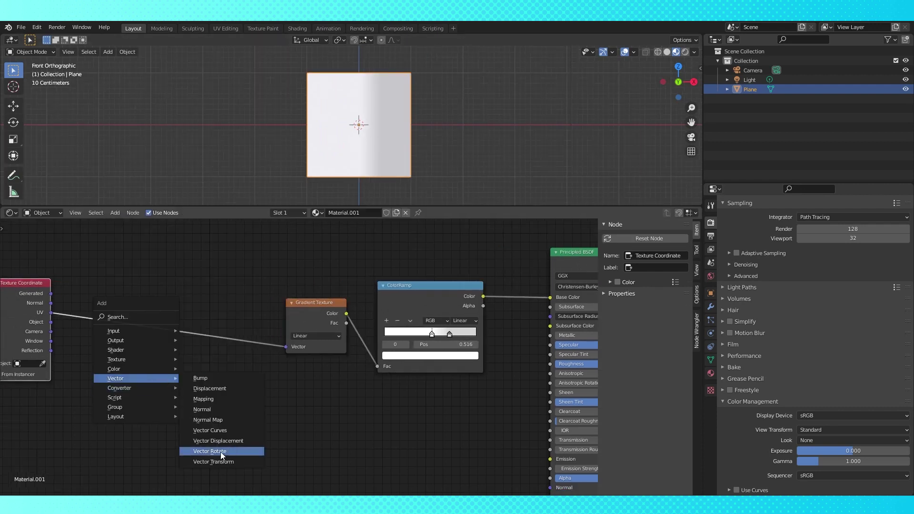
pyautogui.click(221, 451)
pyautogui.click(202, 373)
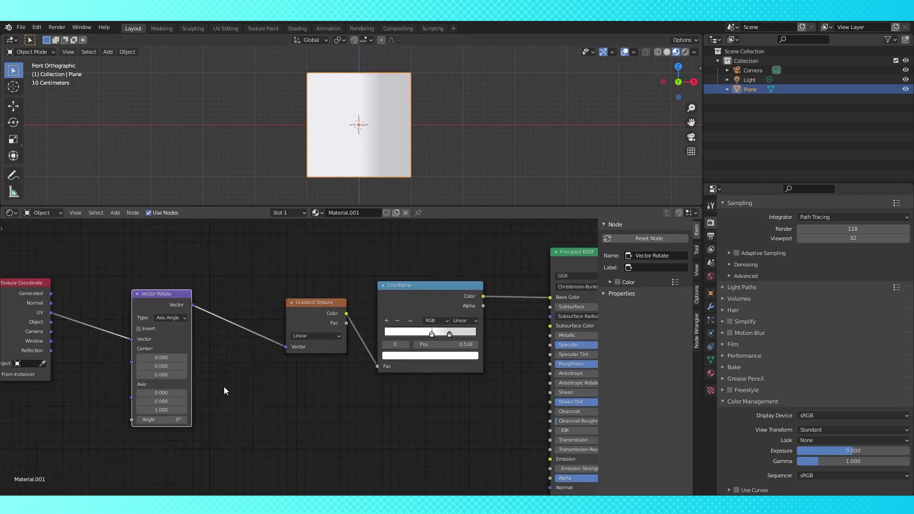
# - Set the Vector Rotate node's center X and Y to 0.5 and its angle to -90°
pyautogui.moveTo(158, 420)
pyautogui.mouseDown()
pyautogui.moveTo(183, 420)
pyautogui.moveTo(153, 420)
pyautogui.mouseUp()
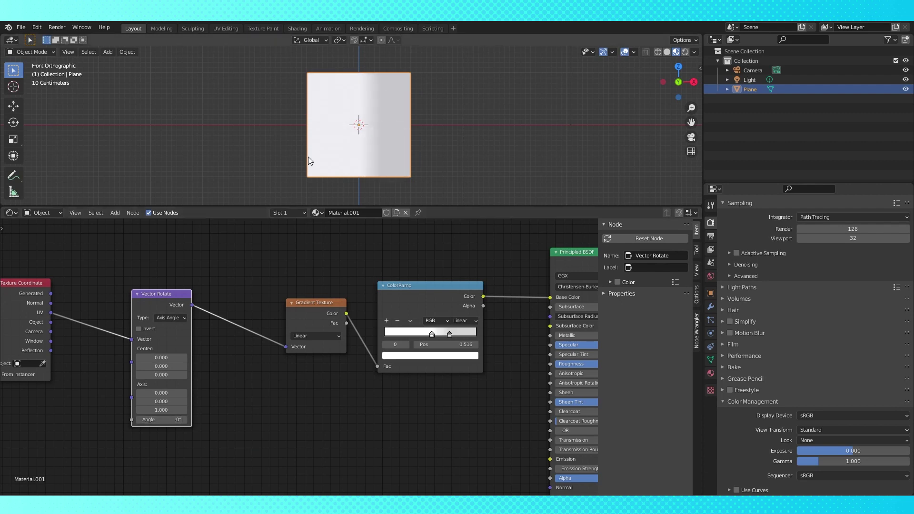
pyautogui.click(156, 357)
pyautogui.write('0.5')
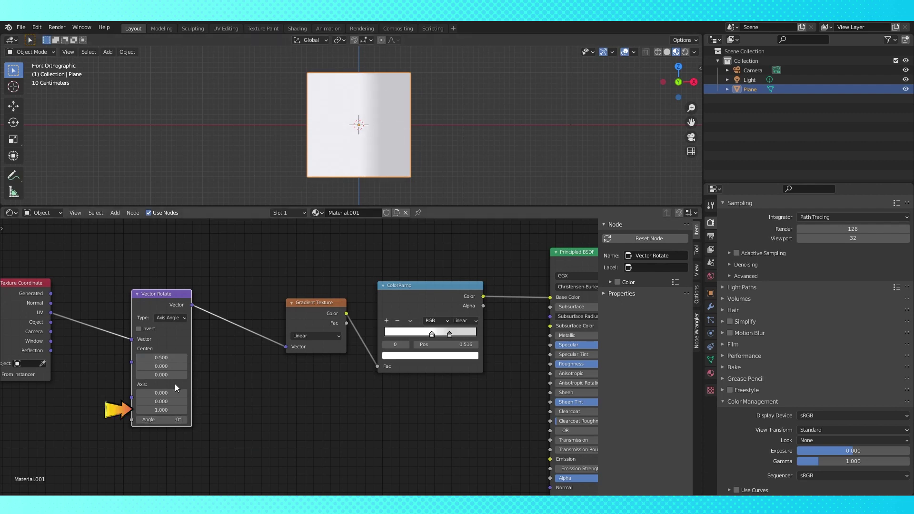
pyautogui.press('Tab')
pyautogui.write('0.5')
pyautogui.press('Return')
pyautogui.moveTo(172, 420)
pyautogui.mouseDown()
pyautogui.moveTo(187, 419)
pyautogui.moveTo(157, 420)
pyautogui.moveTo(172, 419)
pyautogui.mouseUp()
pyautogui.click(163, 419)
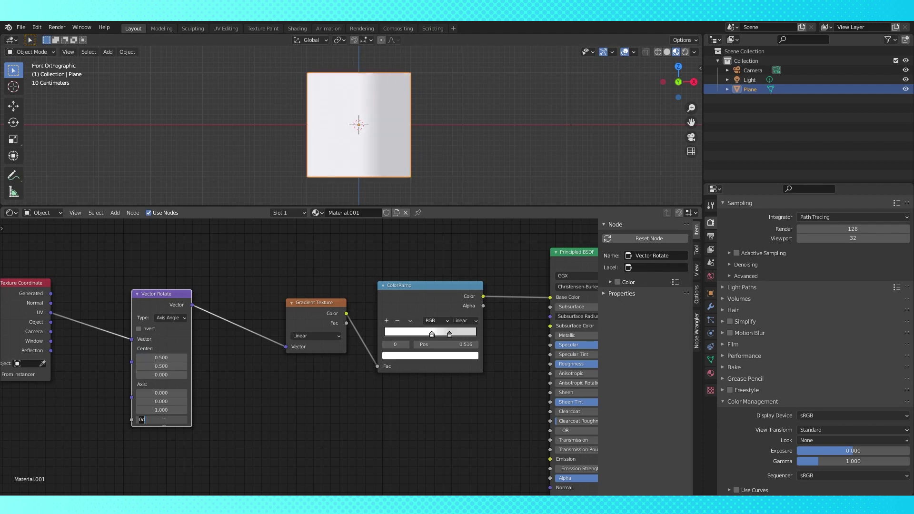
pyautogui.write('-90')
pyautogui.press('Return')
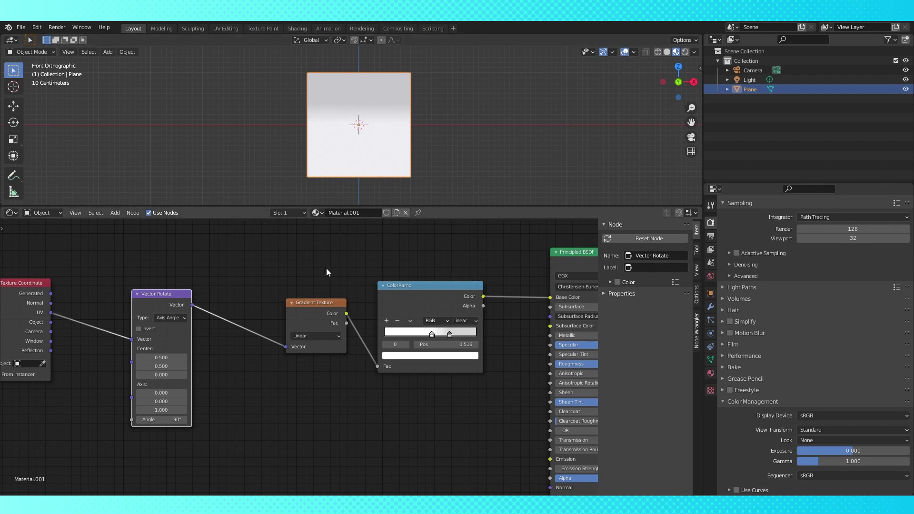
# - Move the Vector Rotate node close to the Texture Coordinate node
pyautogui.moveTo(166, 298); pyautogui.dragTo(113, 290)
pyautogui.scroll(-1, 327, 272)
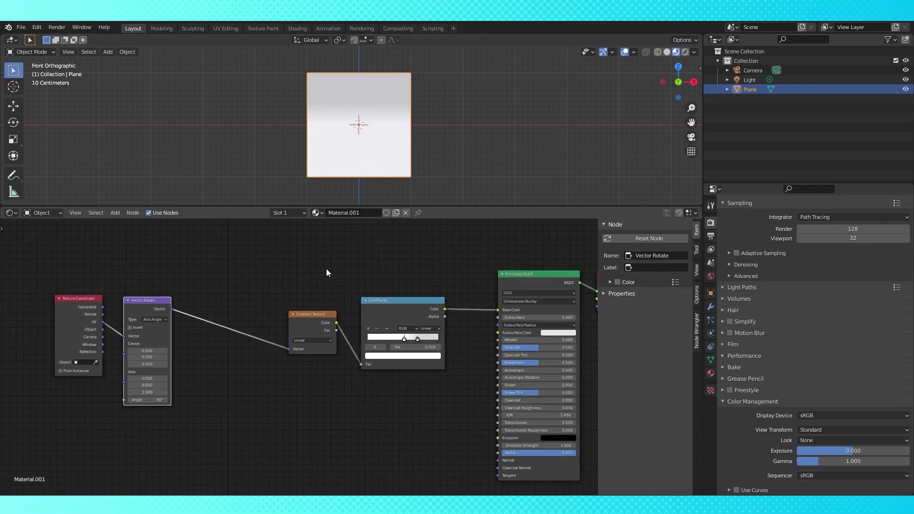
pyautogui.moveTo(326, 273); pyautogui.dragTo(271, 258, button='middle')
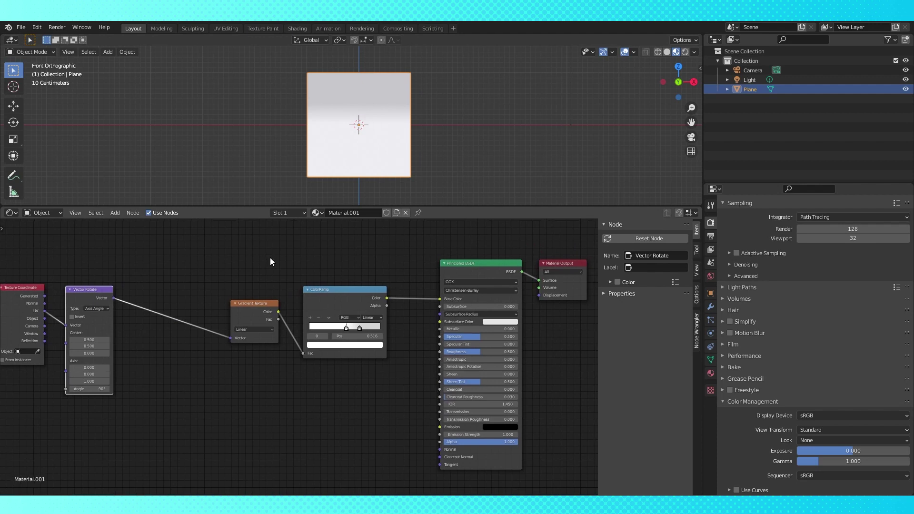
# - Add a layout frame, place the Gradient Texture and ColorRamp nodes inside it, and reposition it between Vector Rotate and Principled BSDF
pyautogui.hotkey('shift', 'a')
pyautogui.moveTo(299, 467)
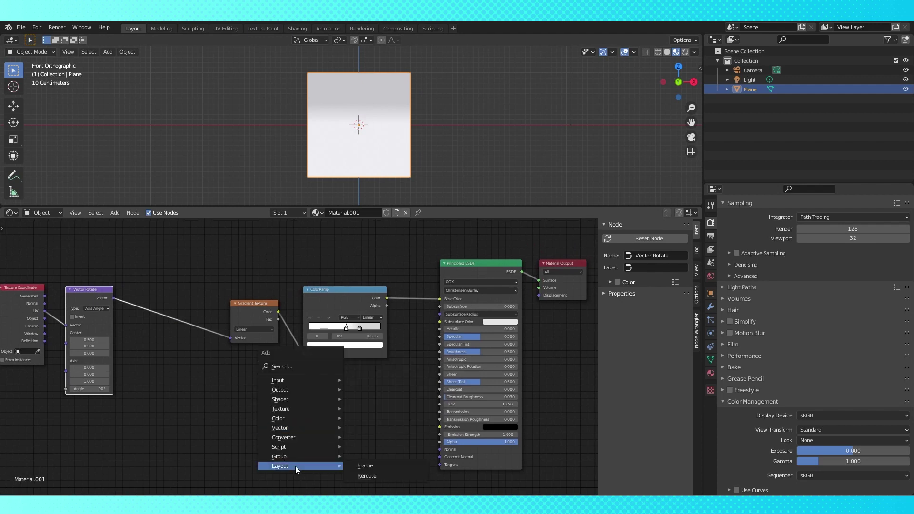
pyautogui.click(375, 466)
pyautogui.click(276, 400)
pyautogui.moveTo(254, 279); pyautogui.dragTo(311, 306)
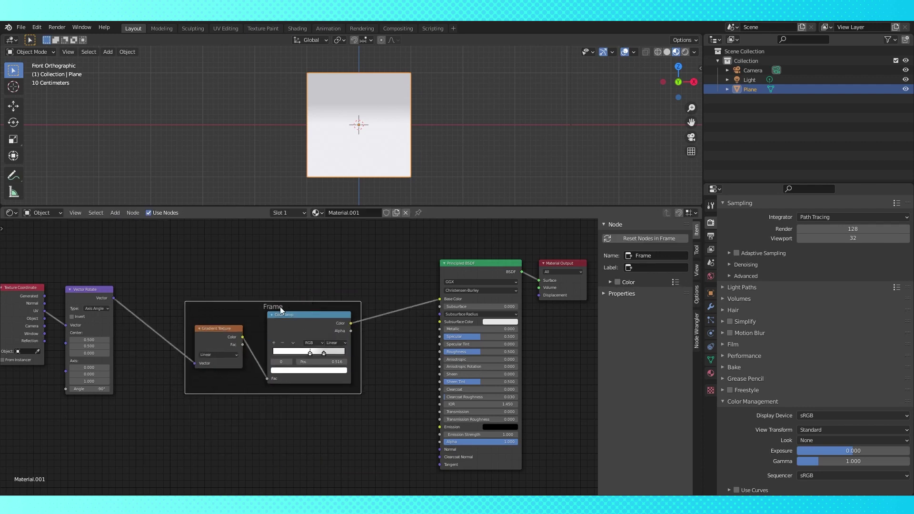
# - Label the frame around the Gradient Texture and ColorRamp nodes "Sclera color"
pyautogui.click(652, 268)
pyautogui.write('S')
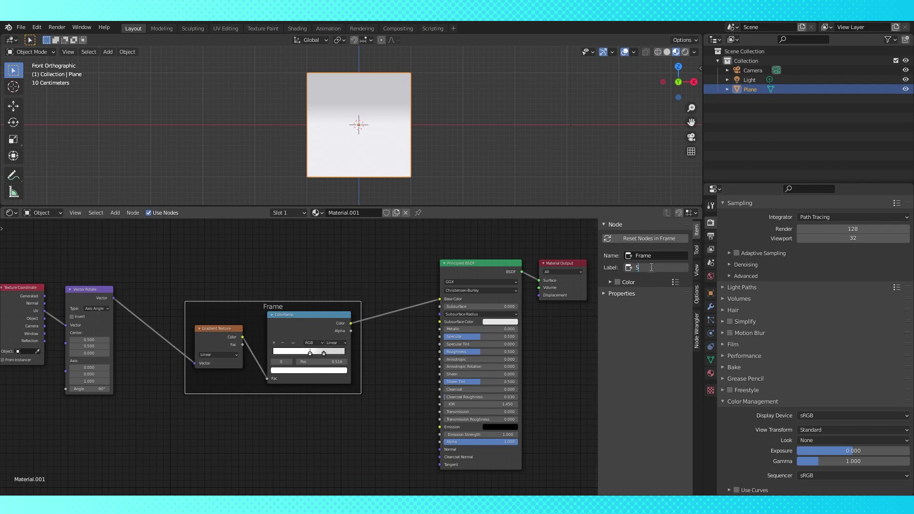
pyautogui.write('clera color')
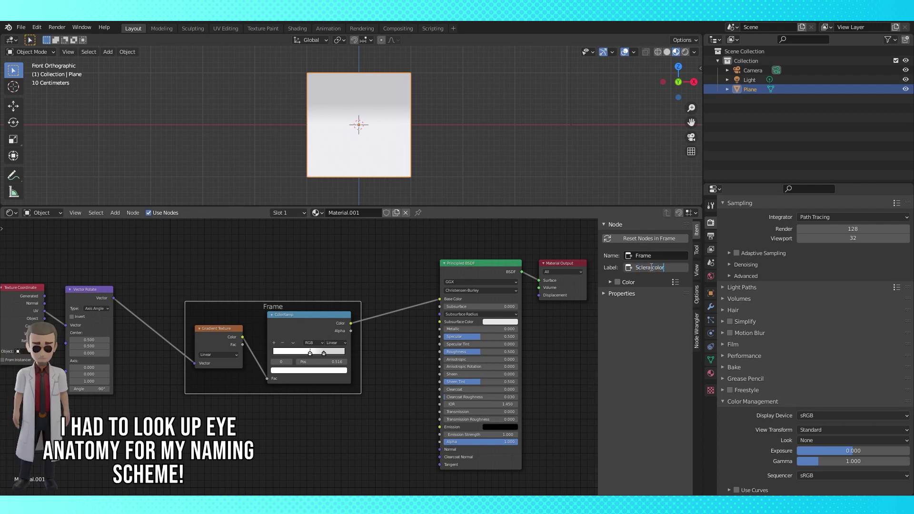
pyautogui.press('Return')
pyautogui.scroll(-1, 350, 402)
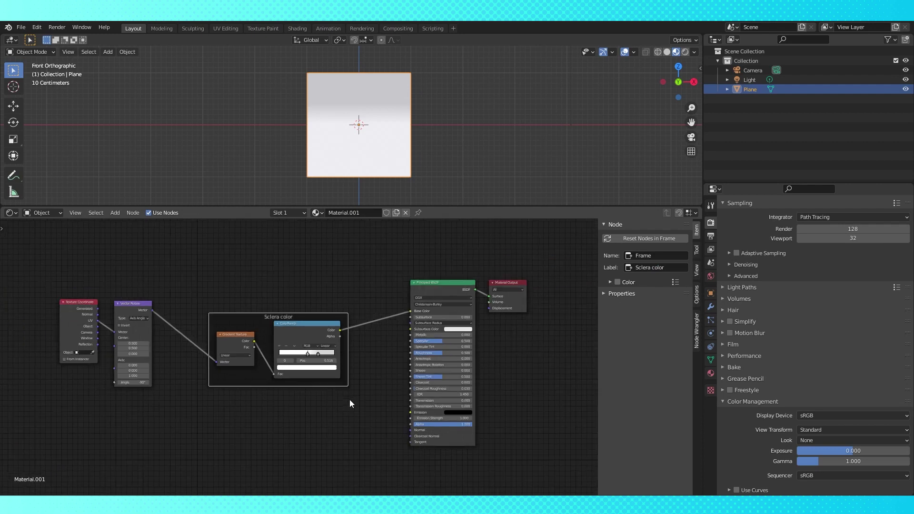
# - Add a second, empty frame below the Sclera color frame and try resizing the Sclera color frame
pyautogui.moveTo(350, 401); pyautogui.dragTo(363, 383, button='middle')
pyautogui.hotkey('shift', 'a')
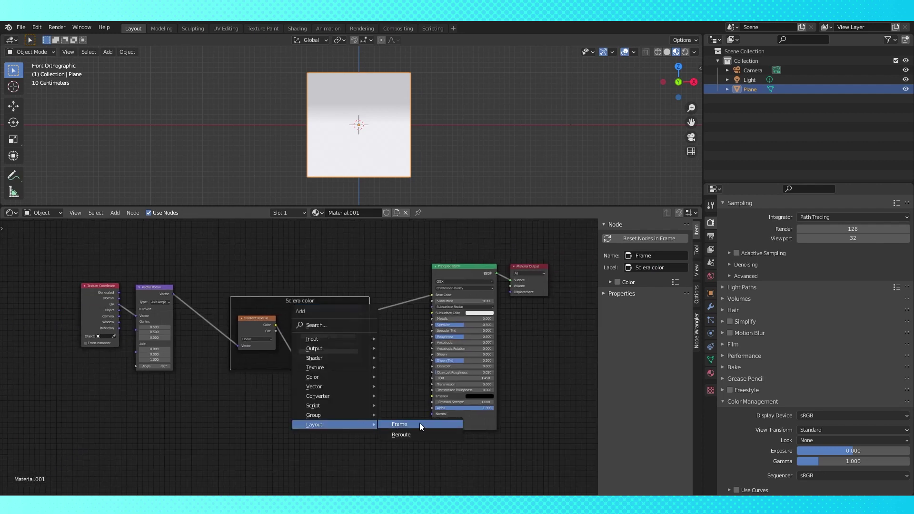
pyautogui.click(419, 422)
pyautogui.moveTo(301, 425); pyautogui.dragTo(325, 426)
pyautogui.click(367, 332)
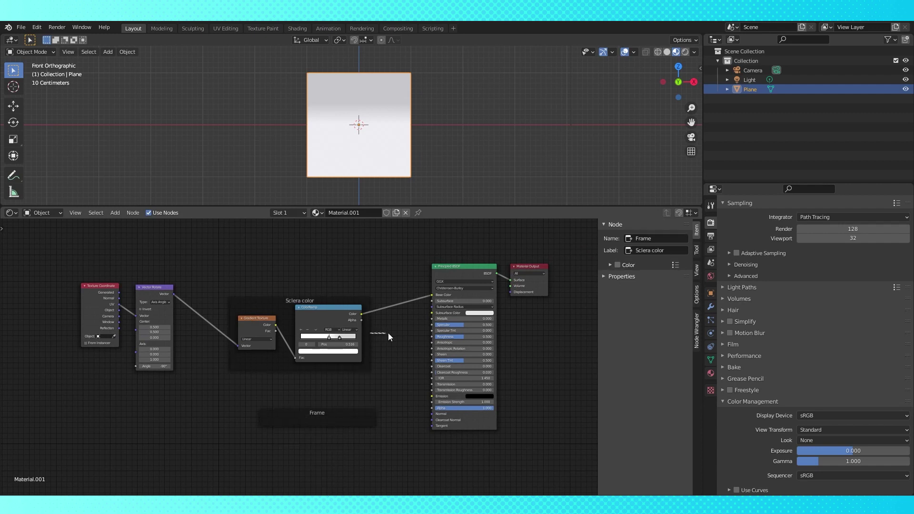
pyautogui.moveTo(369, 333)
pyautogui.mouseDown()
pyautogui.moveTo(352, 332)
pyautogui.moveTo(369, 329)
pyautogui.mouseUp()
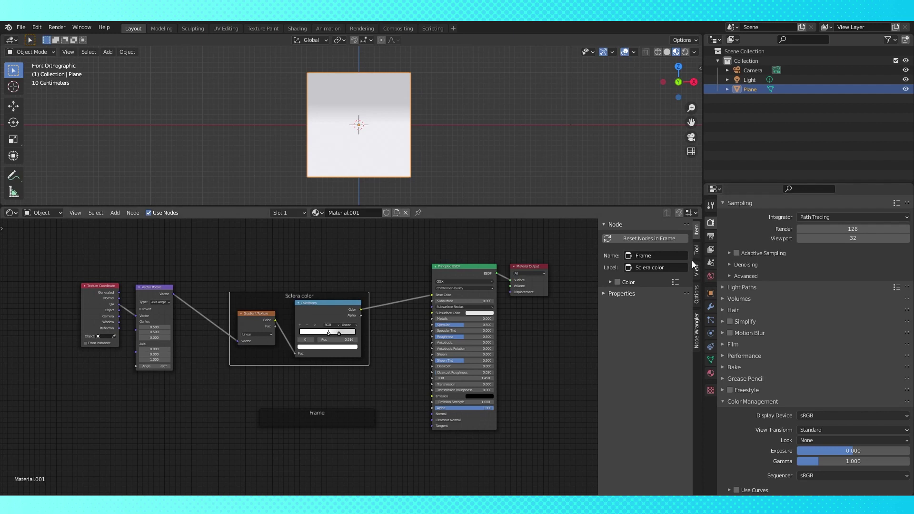
# - Expand the Sclera color frame's properties, turn off Shrink to try resizing the frame, and turn Shrink on again
pyautogui.click(604, 294)
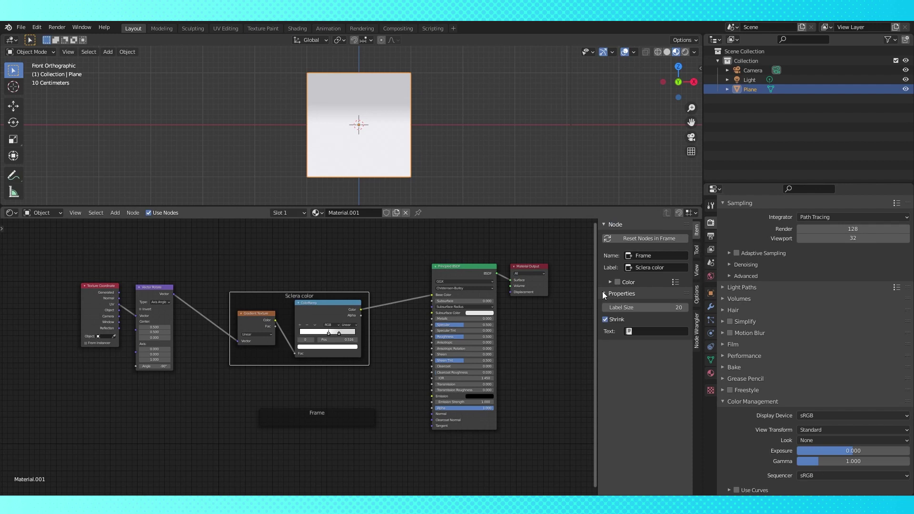
pyautogui.click(604, 320)
pyautogui.moveTo(368, 332)
pyautogui.mouseDown()
pyautogui.moveTo(395, 328)
pyautogui.moveTo(366, 327)
pyautogui.mouseUp()
pyautogui.click(604, 321)
# - Move the Sclera color frame slightly up and delete the empty second frame
pyautogui.moveTo(271, 295); pyautogui.dragTo(280, 286)
pyautogui.click(322, 421)
pyautogui.press('x')
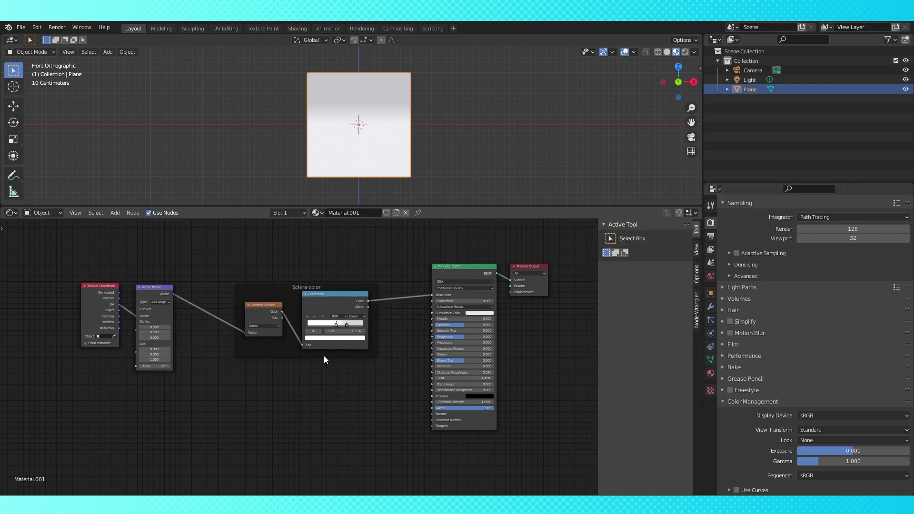
# - Lower the Sclera color frame and move Texture Coordinate and Vector Rotate farther away from it, with the ColorRamp's color linked to Base Color
pyautogui.moveTo(431, 295); pyautogui.dragTo(388, 288)
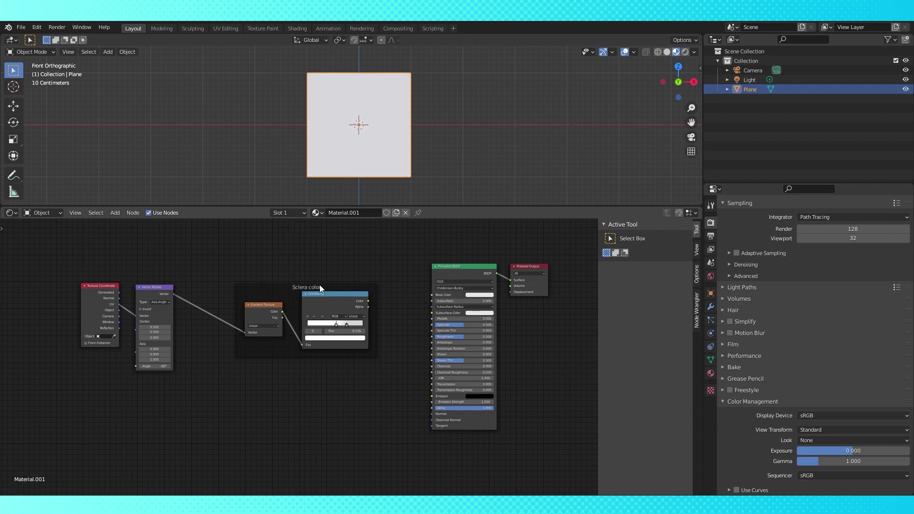
pyautogui.moveTo(318, 285)
pyautogui.mouseDown()
pyautogui.moveTo(309, 391)
pyautogui.moveTo(300, 376)
pyautogui.mouseUp()
pyautogui.moveTo(92, 286); pyautogui.dragTo(33, 288)
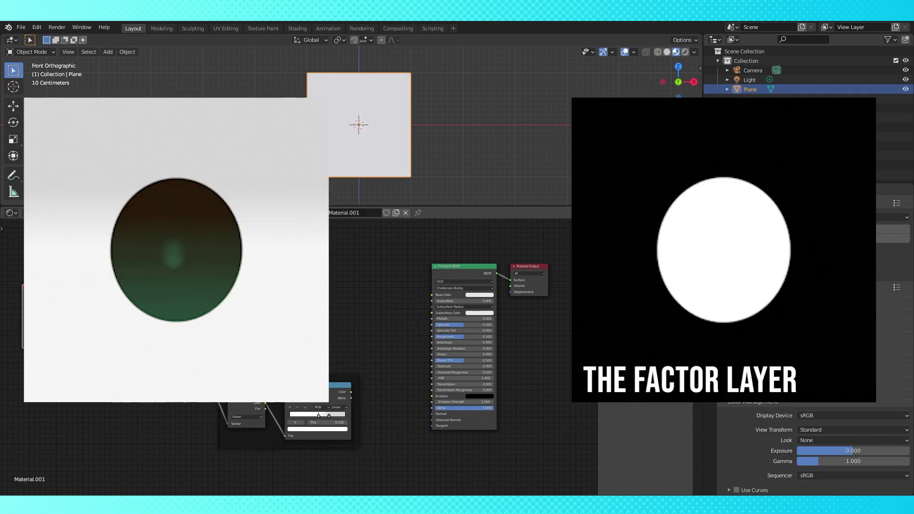
pyautogui.moveTo(154, 288); pyautogui.dragTo(101, 287)
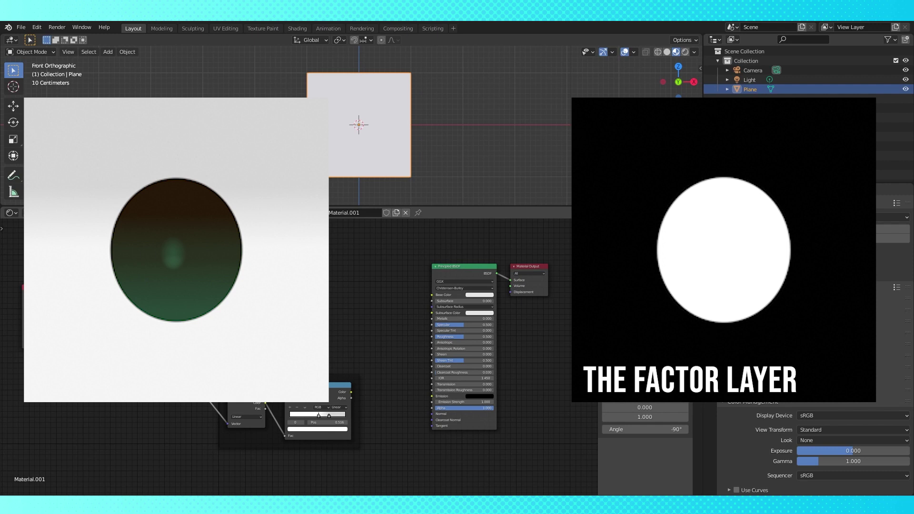
pyautogui.moveTo(350, 392); pyautogui.dragTo(430, 295)
pyautogui.moveTo(342, 440); pyautogui.dragTo(327, 417)
pyautogui.moveTo(283, 300); pyautogui.dragTo(331, 372, button='middle')
pyautogui.moveTo(318, 336); pyautogui.dragTo(335, 330, button='middle')
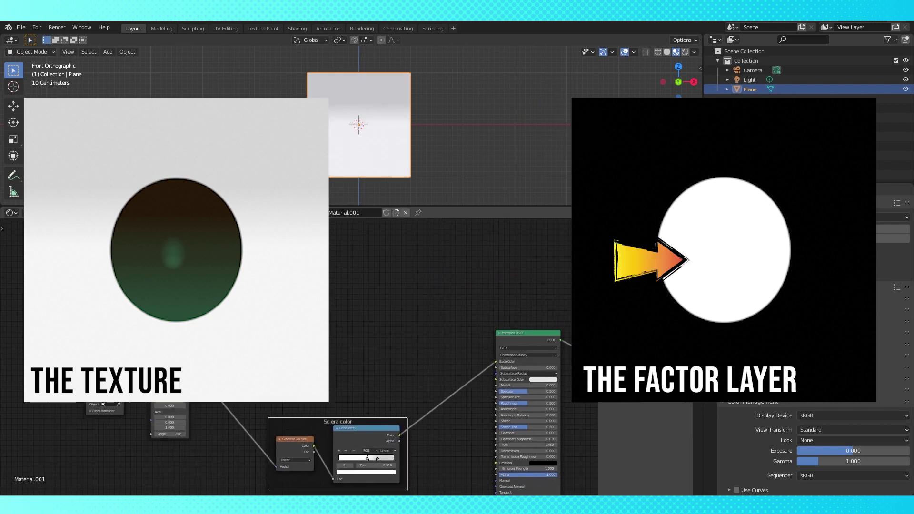
# - Duplicate the Gradient Texture and ColorRamp nodes, detach the copies from the Sclera color frame, and place them above it
pyautogui.hotkey('shift', 'a')
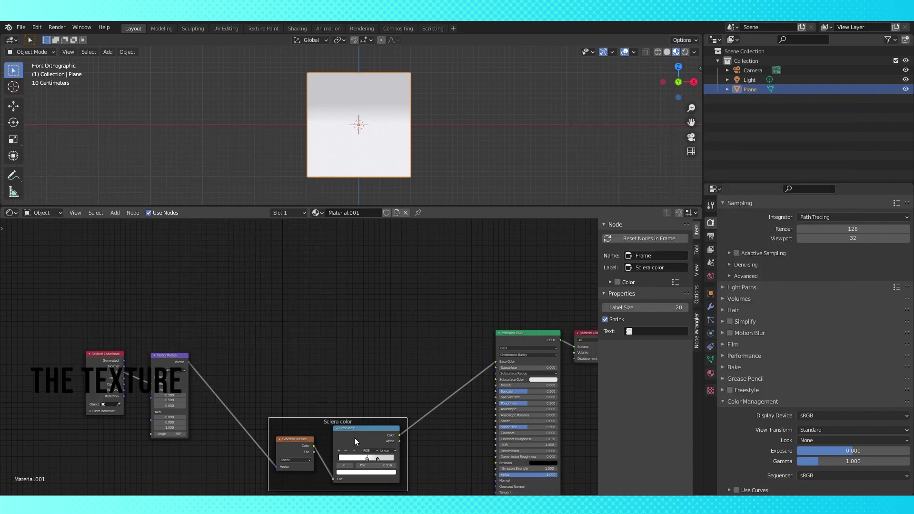
pyautogui.click(354, 438)
pyautogui.keyDown('shift'); pyautogui.click(292, 442); pyautogui.keyUp('shift')
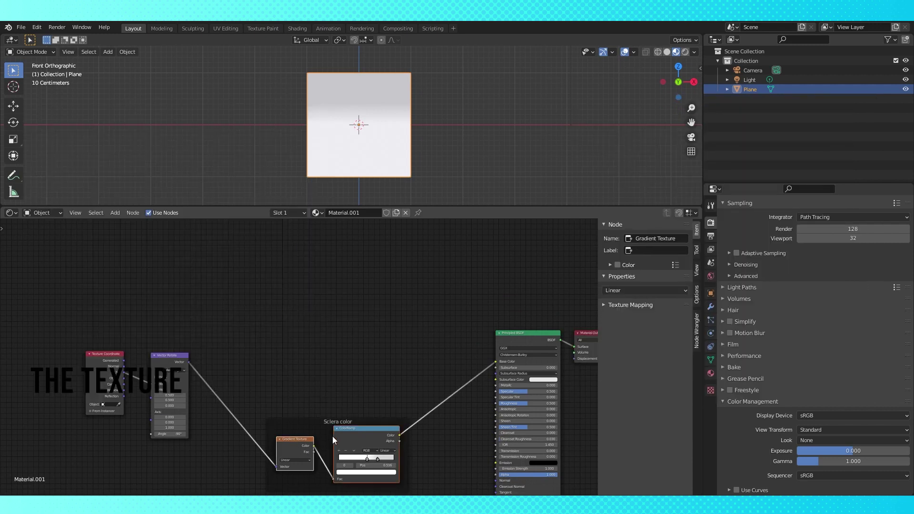
pyautogui.hotkey('shift', 'd')
pyautogui.click(356, 343)
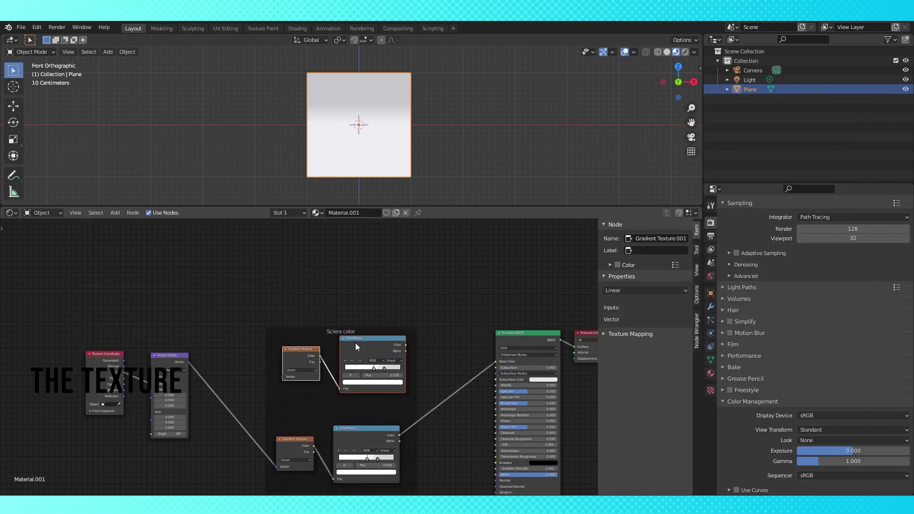
pyautogui.hotkey('alt', 'p')
pyautogui.press('g')
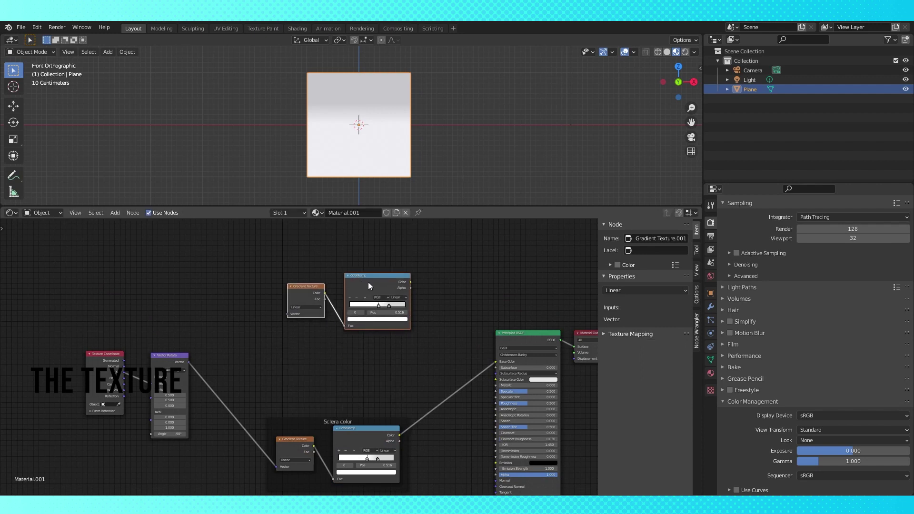
pyautogui.click(402, 278)
# - Change the duplicated Gradient Texture's type to Spherical
pyautogui.scroll(1, 326, 379)
pyautogui.scroll(1, 327, 380)
pyautogui.click(384, 285)
pyautogui.click(366, 326)
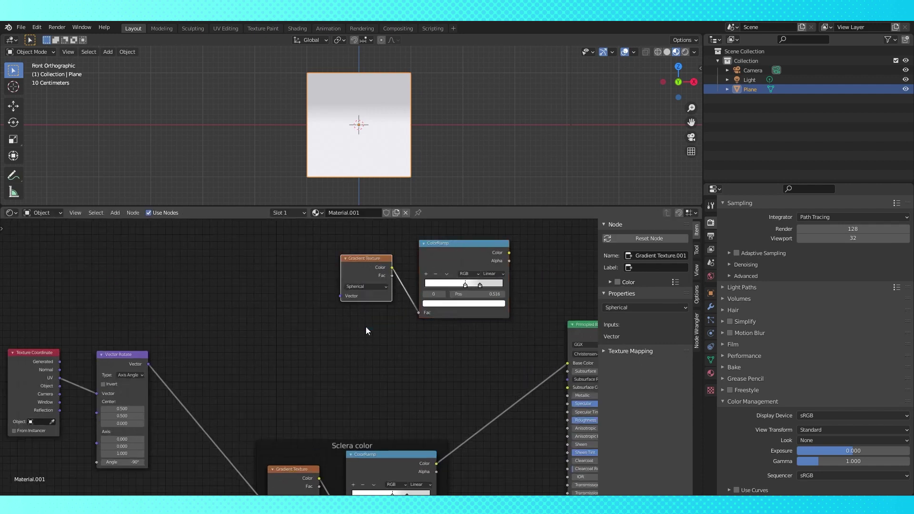
# - Insert a MixRGB node on the link between the Sclera color ColorRamp and the Principled BSDF's Base Color
pyautogui.hscroll(3, 365, 327)
pyautogui.keyDown('shift'); pyautogui.scroll(-3, 362, 324); pyautogui.keyUp('shift')
pyautogui.hotkey('shift', 'a')
pyautogui.moveTo(270, 248)
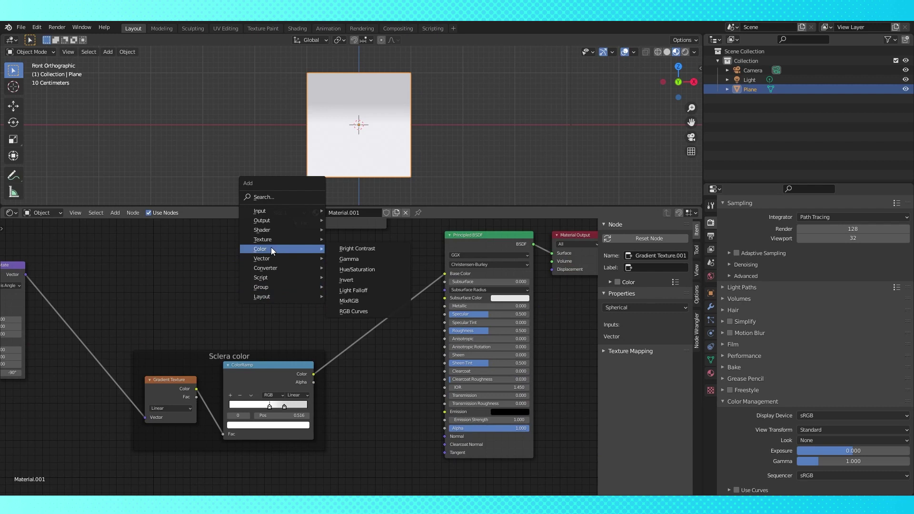
pyautogui.click(364, 300)
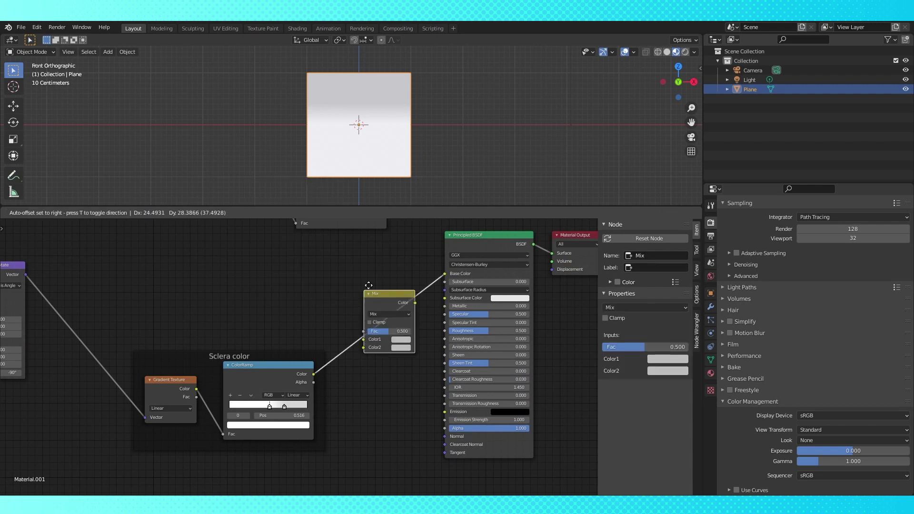
pyautogui.click(385, 262)
# - Rearrange the duplicated gradient and ColorRamp nodes and link that ColorRamp's color output to the Mix node's Fac
pyautogui.scroll(-3, 321, 297)
pyautogui.moveTo(324, 229); pyautogui.dragTo(378, 292, button='middle')
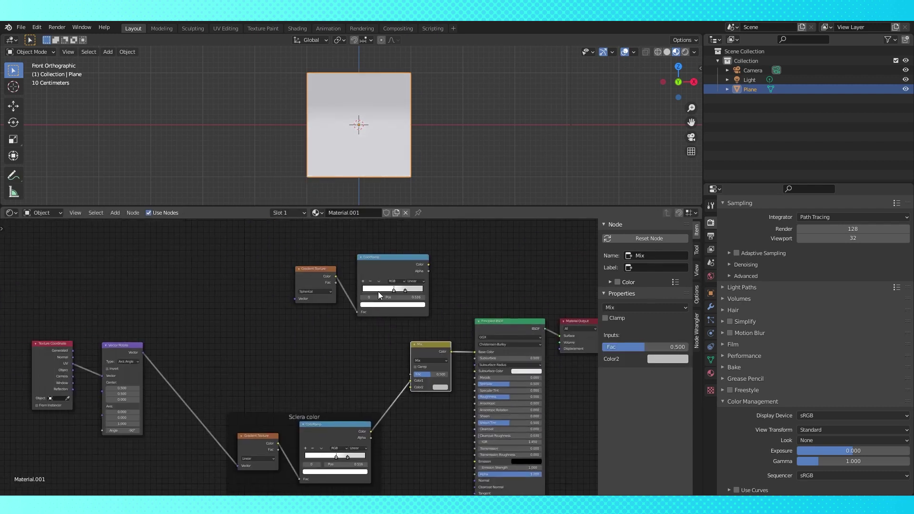
pyautogui.moveTo(378, 291); pyautogui.dragTo(417, 289)
pyautogui.moveTo(313, 276); pyautogui.dragTo(248, 295)
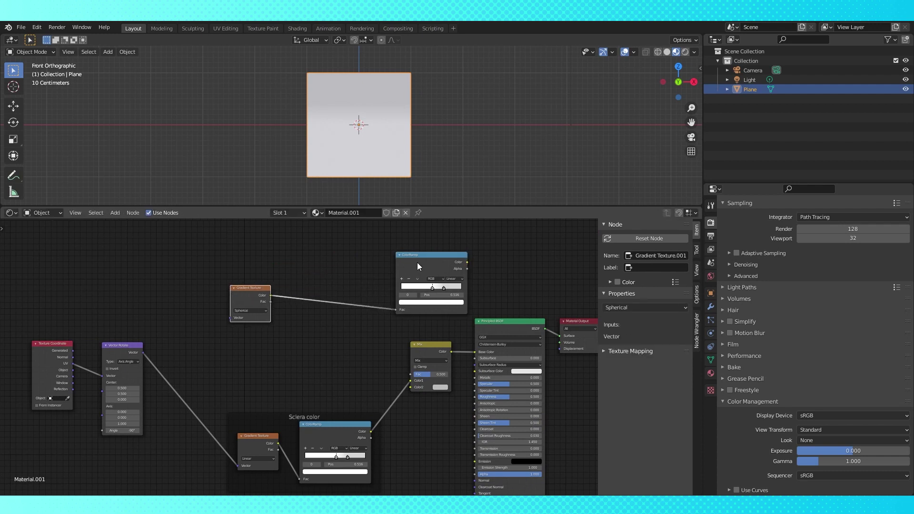
pyautogui.moveTo(419, 266); pyautogui.dragTo(410, 375)
pyautogui.moveTo(250, 297); pyautogui.dragTo(246, 315)
pyautogui.moveTo(264, 367); pyautogui.dragTo(319, 344, button='middle')
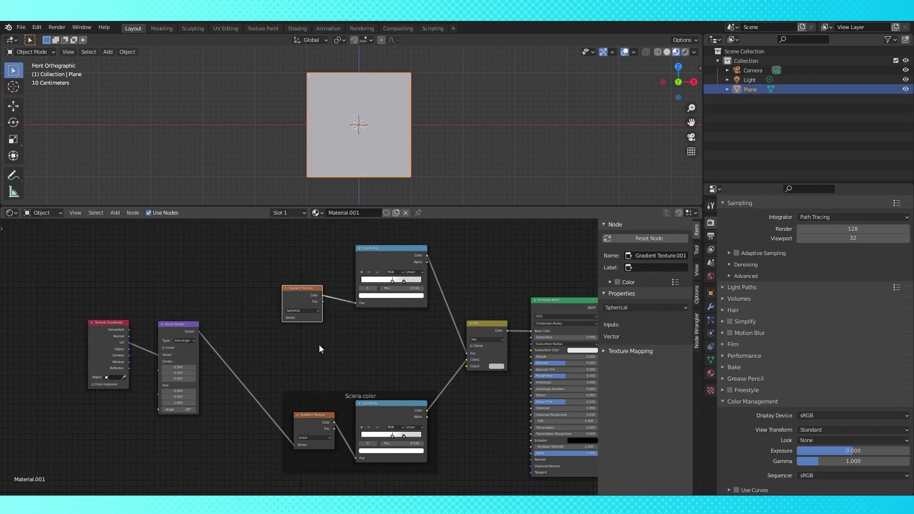
# - Add a Vector Math node beside the spherical Gradient Texture, shifting the gradient and its ColorRamp to make room
pyautogui.scroll(2, 319, 344)
pyautogui.moveTo(378, 230); pyautogui.dragTo(414, 235)
pyautogui.moveTo(303, 276); pyautogui.dragTo(352, 276)
pyautogui.hotkey('shift', 'a')
pyautogui.moveTo(321, 382)
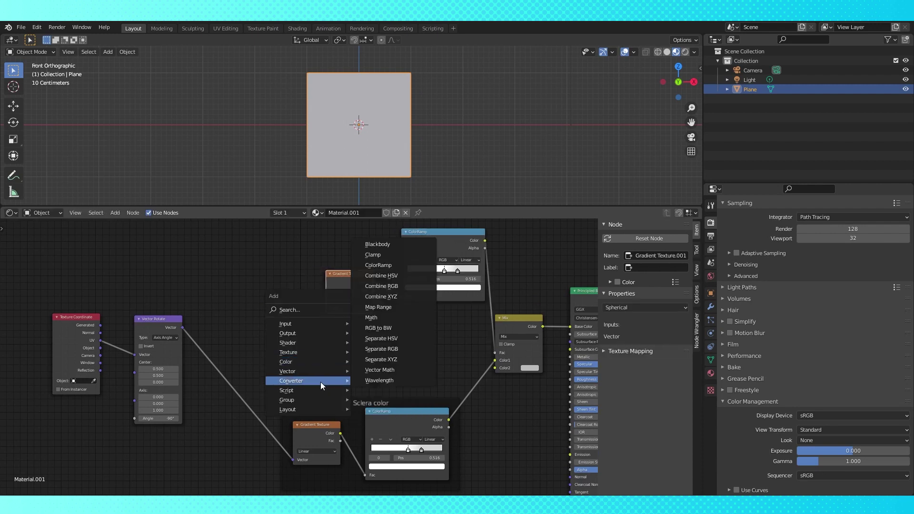
pyautogui.click(407, 371)
pyautogui.click(269, 298)
# - Spread out Texture Coordinate and Vector Rotate, add a reroute on their UV link, and connect it to the Add node's first Vector input
pyautogui.moveTo(73, 320); pyautogui.dragTo(51, 340)
pyautogui.moveTo(152, 320); pyautogui.dragTo(143, 405)
pyautogui.moveTo(138, 376); pyautogui.dragTo(191, 343, button='middle')
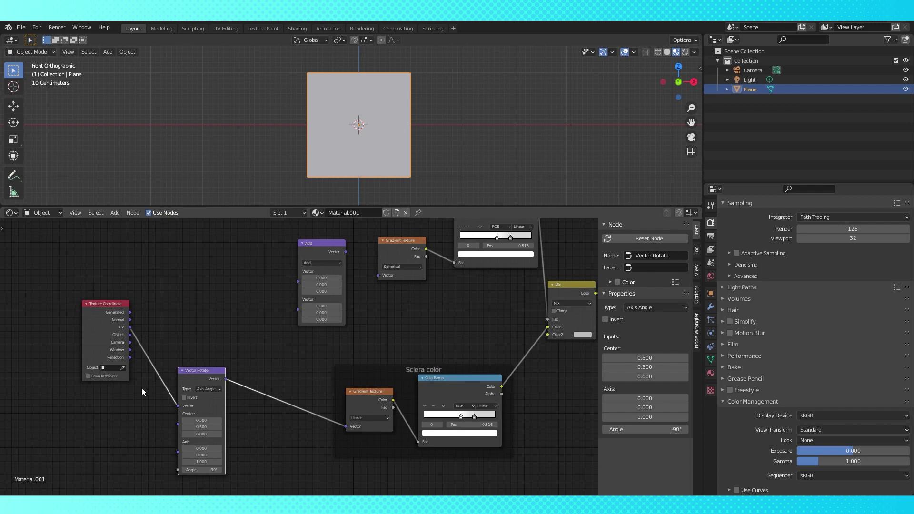
pyautogui.keyDown('shift'); pyautogui.moveTo(141, 387); pyautogui.dragTo(218, 282, button='right'); pyautogui.keyUp('shift')
pyautogui.moveTo(153, 372); pyautogui.dragTo(162, 332)
pyautogui.moveTo(161, 332); pyautogui.dragTo(298, 271)
pyautogui.moveTo(103, 313); pyautogui.dragTo(64, 329)
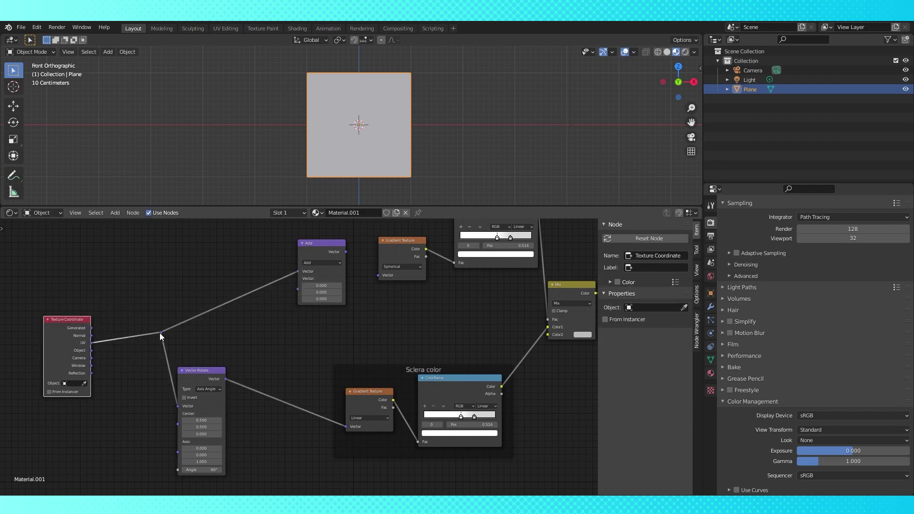
pyautogui.moveTo(161, 331); pyautogui.dragTo(130, 341)
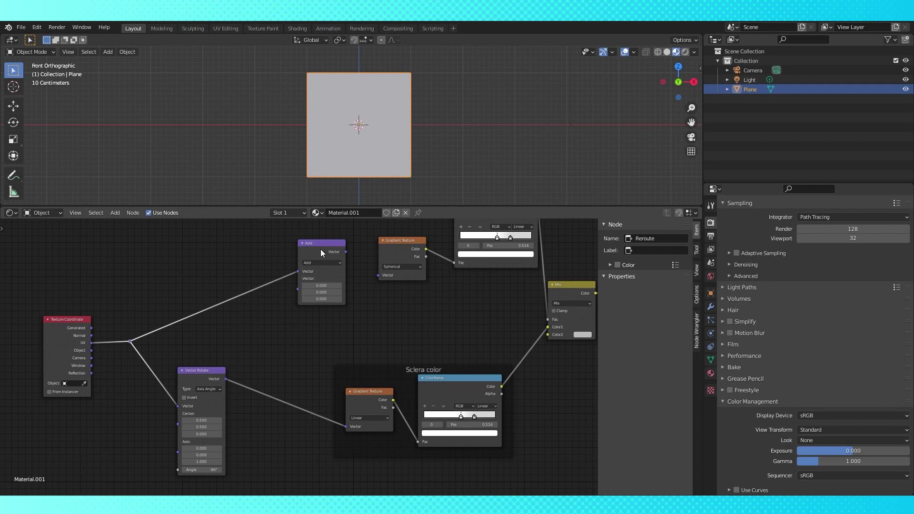
# - Duplicate the Add vector node, chain the two in series, and link the second one's output to the spherical Gradient Texture's Vector input
pyautogui.moveTo(321, 254); pyautogui.dragTo(309, 274)
pyautogui.hotkey('shift', 'd')
pyautogui.click(333, 255)
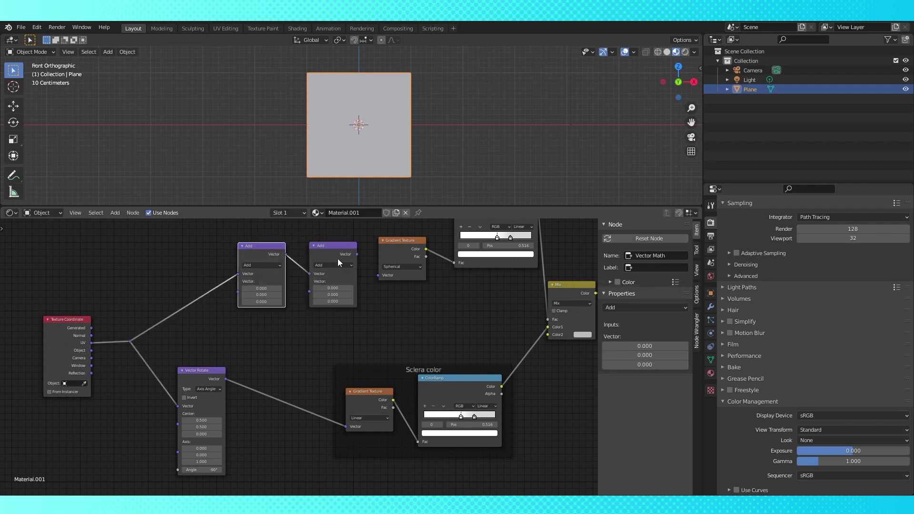
pyautogui.moveTo(356, 254); pyautogui.dragTo(378, 276)
# - Set the spherical gradient's ColorRamp to a black stop at the start and a white stop at about 0.551, with Constant interpolation
pyautogui.moveTo(478, 285); pyautogui.dragTo(397, 326, button='middle')
pyautogui.scroll(5, 399, 327)
pyautogui.moveTo(461, 306); pyautogui.dragTo(401, 342, button='middle')
pyautogui.click(433, 280)
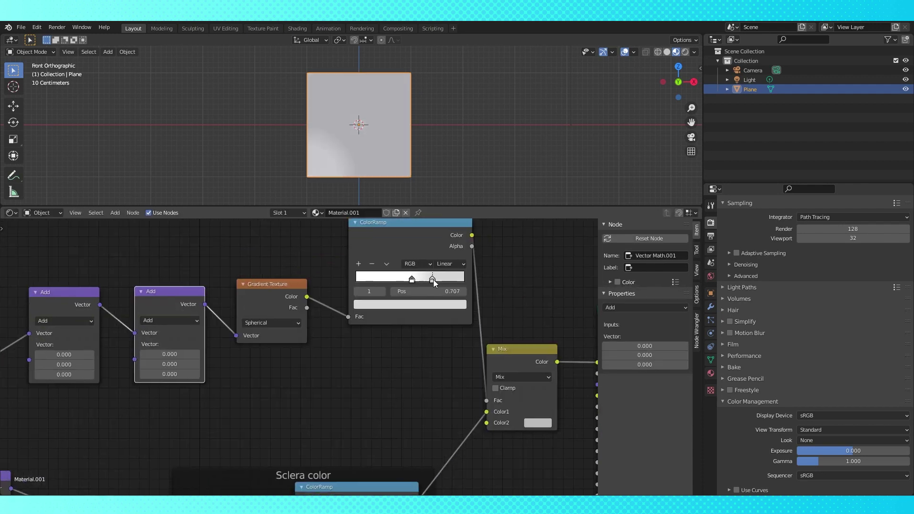
pyautogui.click(436, 304)
pyautogui.moveTo(442, 169); pyautogui.dragTo(441, 236)
pyautogui.moveTo(433, 280)
pyautogui.mouseDown()
pyautogui.moveTo(356, 280)
pyautogui.moveTo(450, 282)
pyautogui.moveTo(416, 280)
pyautogui.mouseUp()
pyautogui.click(455, 264)
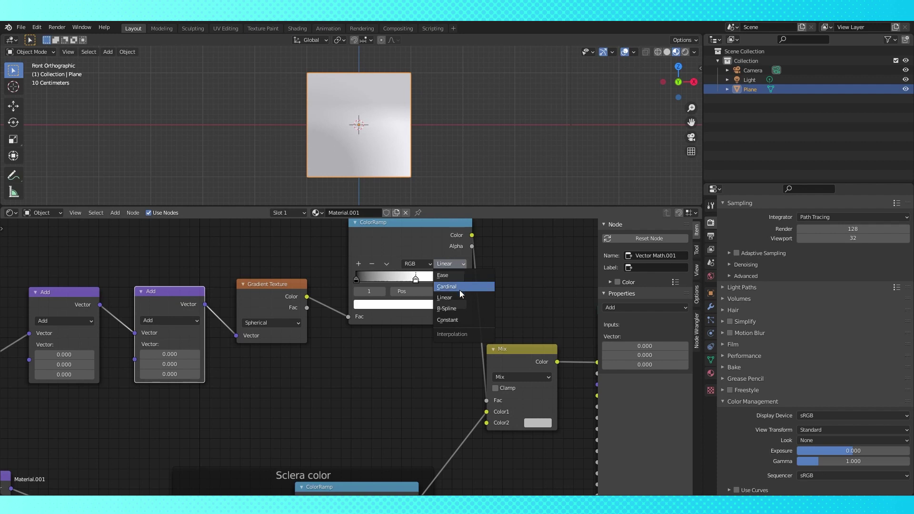
pyautogui.click(453, 319)
# - Set the first Add node's X and Y vector values to -0.5 each to centre the circle on the plane
pyautogui.moveTo(322, 373); pyautogui.dragTo(369, 372, button='middle')
pyautogui.scroll(1, 307, 374)
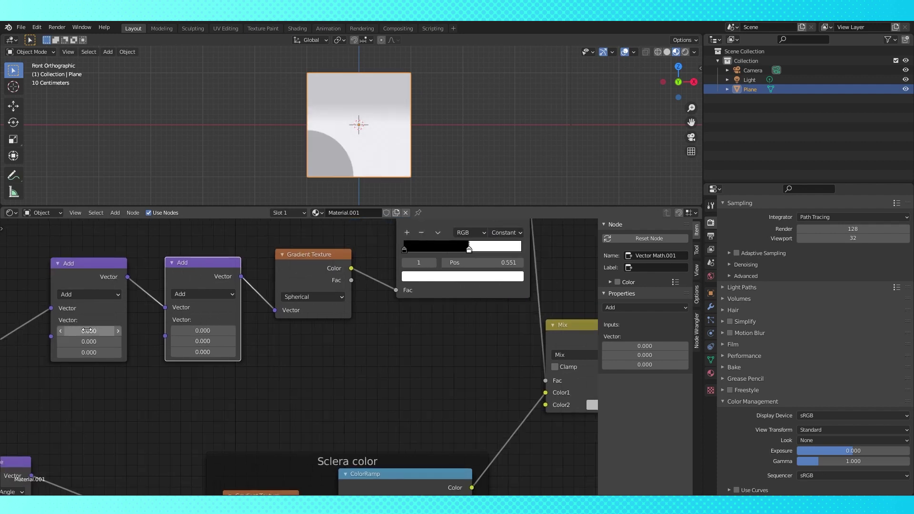
pyautogui.moveTo(87, 331); pyautogui.dragTo(56, 330)
pyautogui.rightClick(87, 331)
pyautogui.click(88, 331)
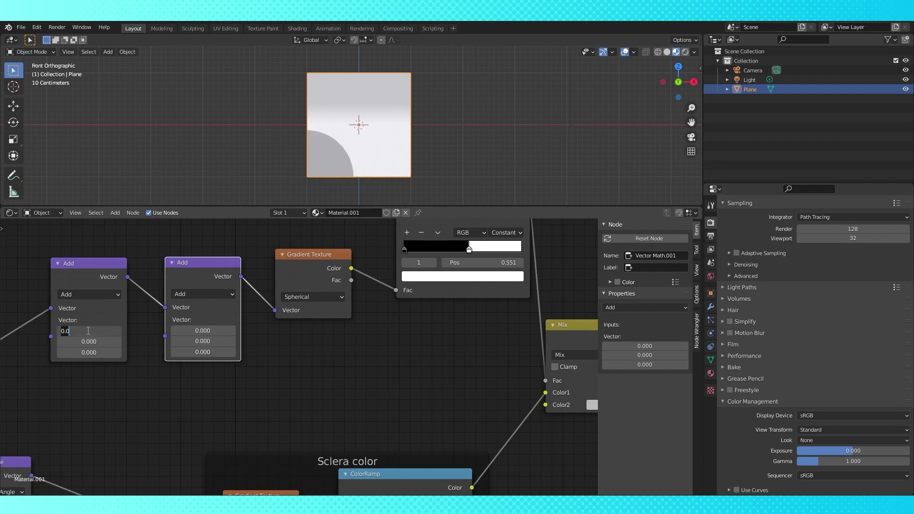
pyautogui.write('0.5')
pyautogui.press('Return')
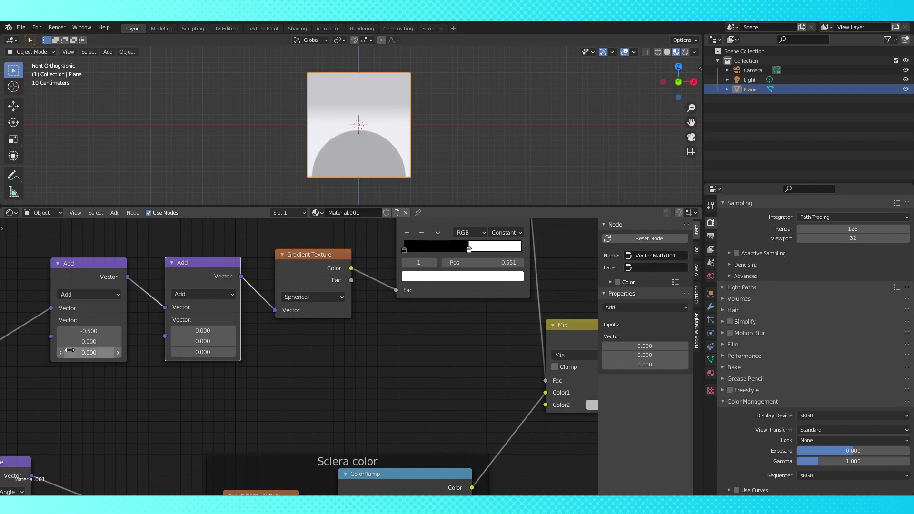
pyautogui.moveTo(89, 341)
pyautogui.mouseDown()
pyautogui.moveTo(124, 341)
pyautogui.moveTo(79, 341)
pyautogui.mouseUp()
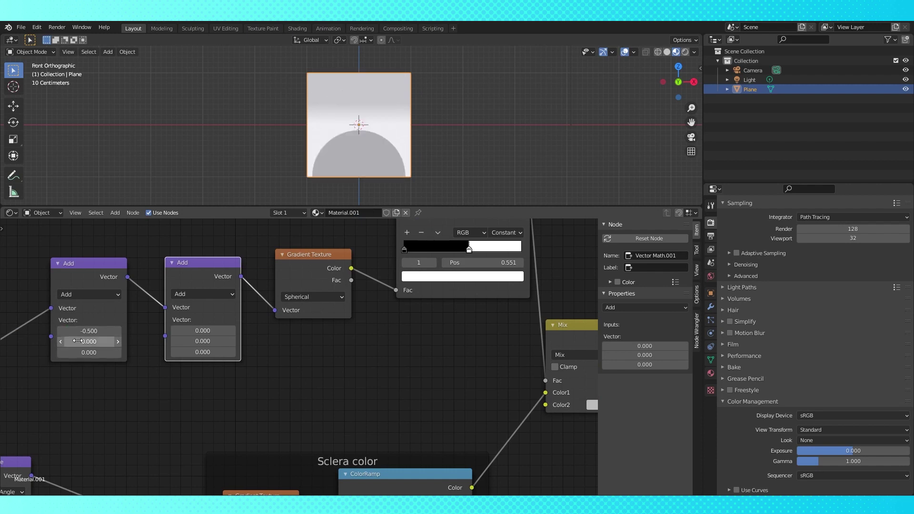
pyautogui.click(79, 341)
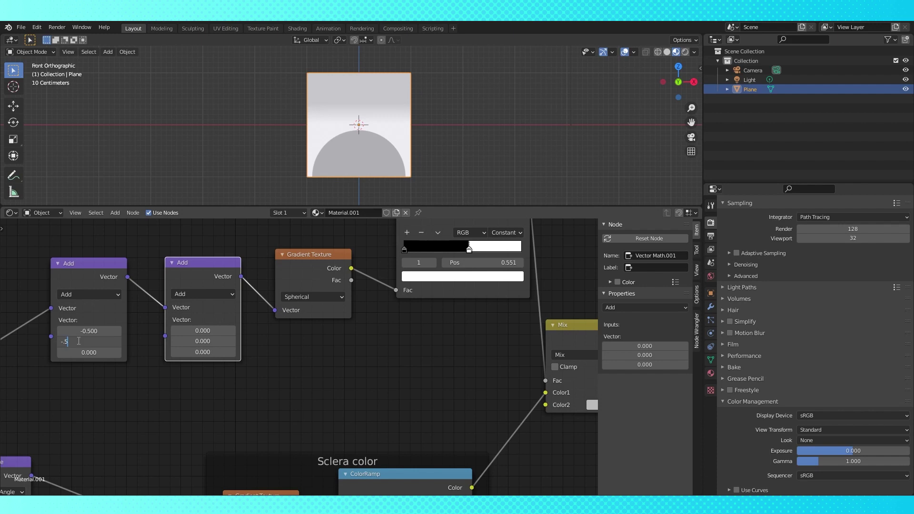
pyautogui.write('-.5')
pyautogui.press('Return')
pyautogui.scroll(-2, 365, 334)
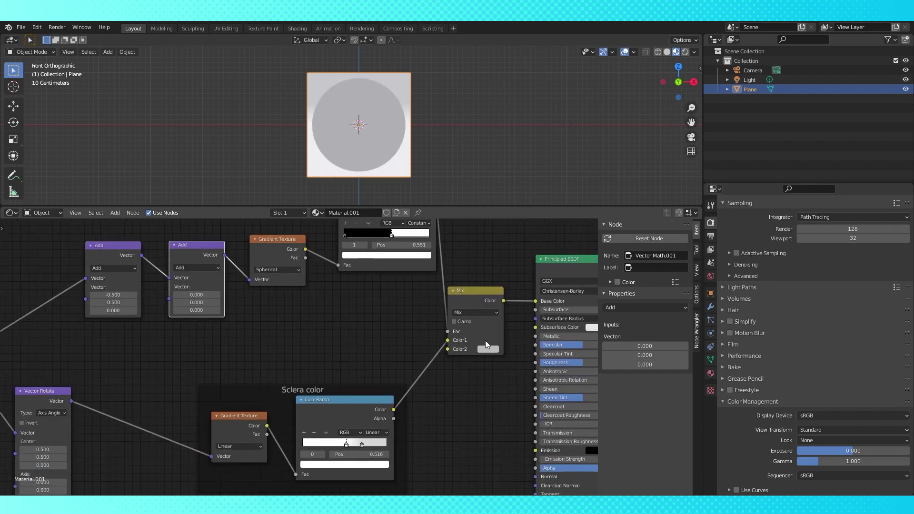
# - Set the Mix node's Color2 to black
pyautogui.click(488, 349)
pyautogui.moveTo(520, 266); pyautogui.dragTo(533, 284)
pyautogui.moveTo(546, 251); pyautogui.dragTo(546, 292)
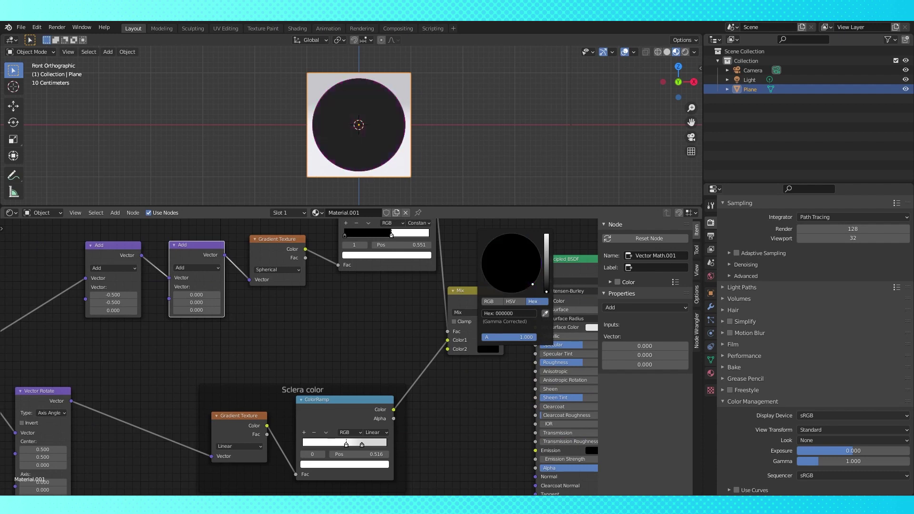
# - Move the spherical Gradient Texture and the two Add nodes closer to their ColorRamp
pyautogui.scroll(1, 265, 323)
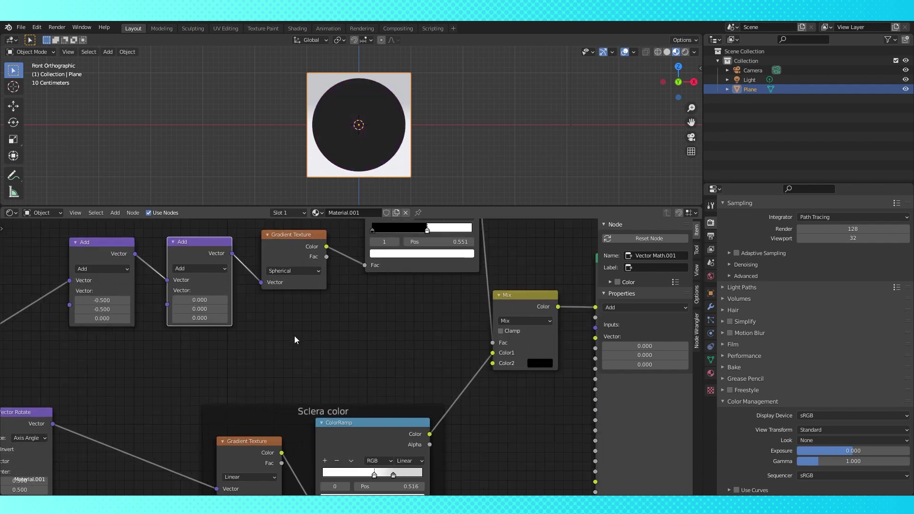
pyautogui.moveTo(310, 284); pyautogui.dragTo(308, 332, button='middle')
pyautogui.moveTo(292, 289); pyautogui.dragTo(310, 288)
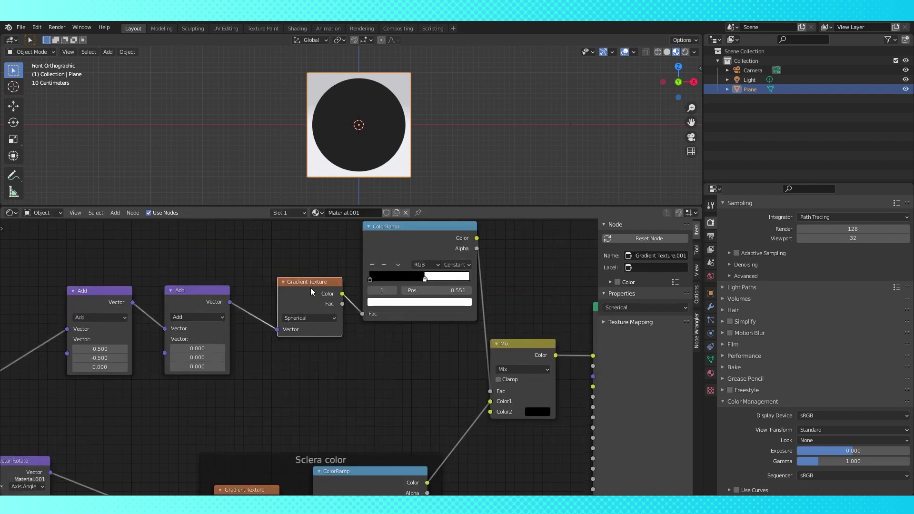
pyautogui.moveTo(205, 301); pyautogui.dragTo(236, 298)
pyautogui.moveTo(124, 303); pyautogui.dragTo(154, 305)
# - Add a frame, group the two Add nodes, the spherical Gradient Texture and its ColorRamp inside it, and reposition it above the sclera nodes
pyautogui.scroll(-6, 262, 339)
pyautogui.hotkey('shift', 'a')
pyautogui.moveTo(313, 395)
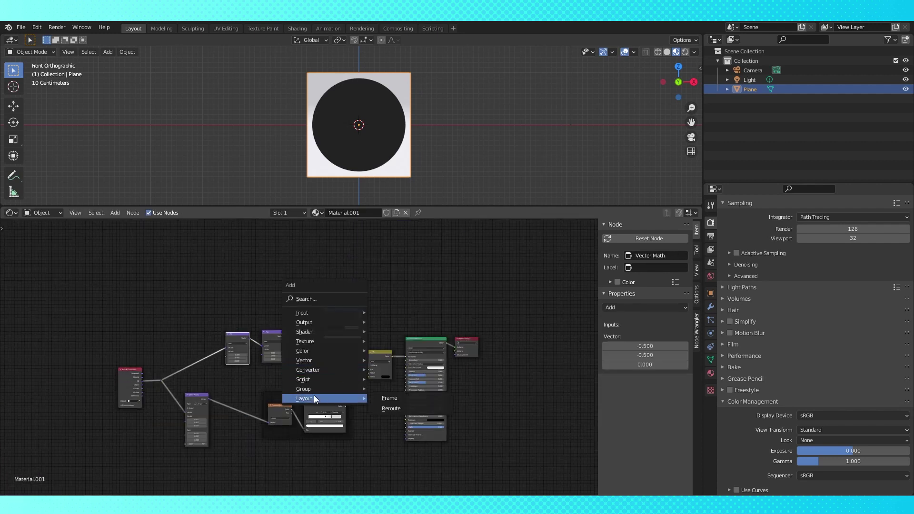
pyautogui.click(387, 398)
pyautogui.click(277, 268)
pyautogui.moveTo(231, 297); pyautogui.dragTo(345, 368)
pyautogui.moveTo(339, 318); pyautogui.dragTo(288, 279)
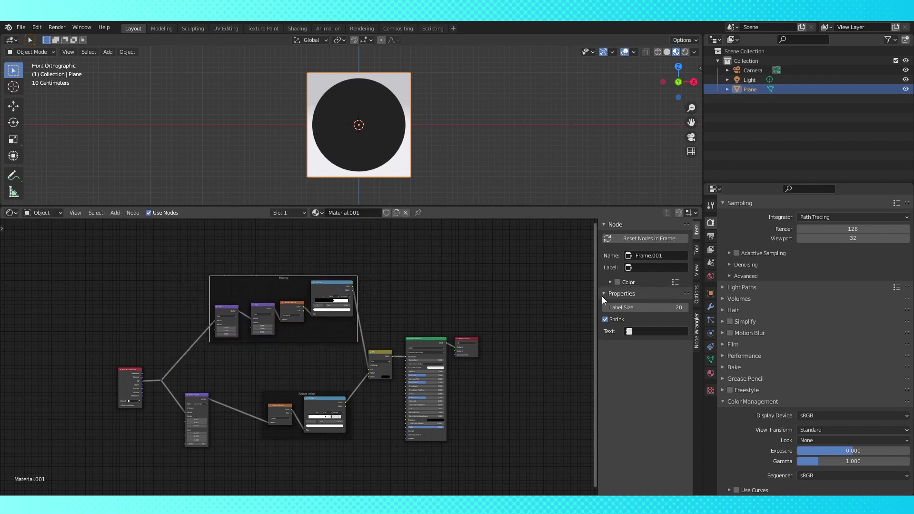
# - Label the new frame Iris Size
pyautogui.click(653, 267)
pyautogui.write('Iris Size')
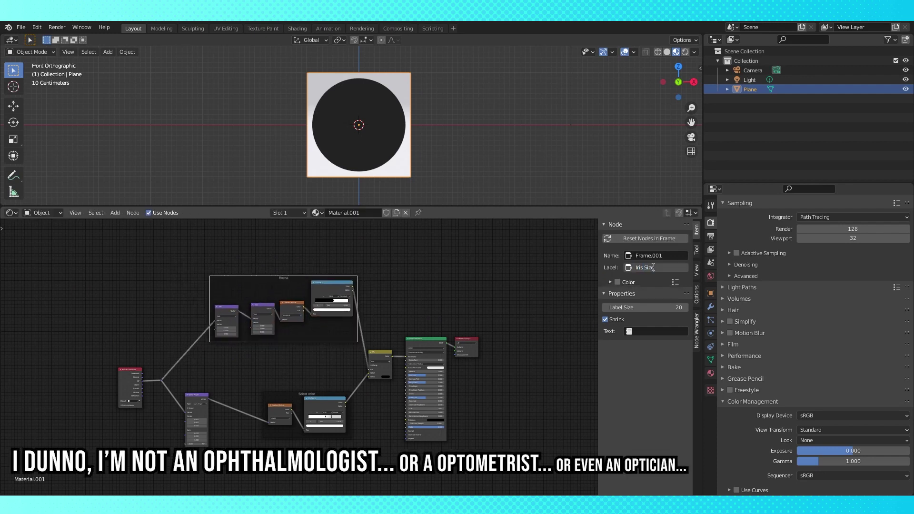
pyautogui.press('Return')
# - Nudge the Mix node upward and switch the second Add node in the Iris Size frame to Multiply
pyautogui.scroll(8, 299, 352)
pyautogui.moveTo(450, 349); pyautogui.dragTo(459, 332)
pyautogui.scroll(2, 329, 347)
pyautogui.moveTo(301, 361); pyautogui.dragTo(325, 396, button='middle')
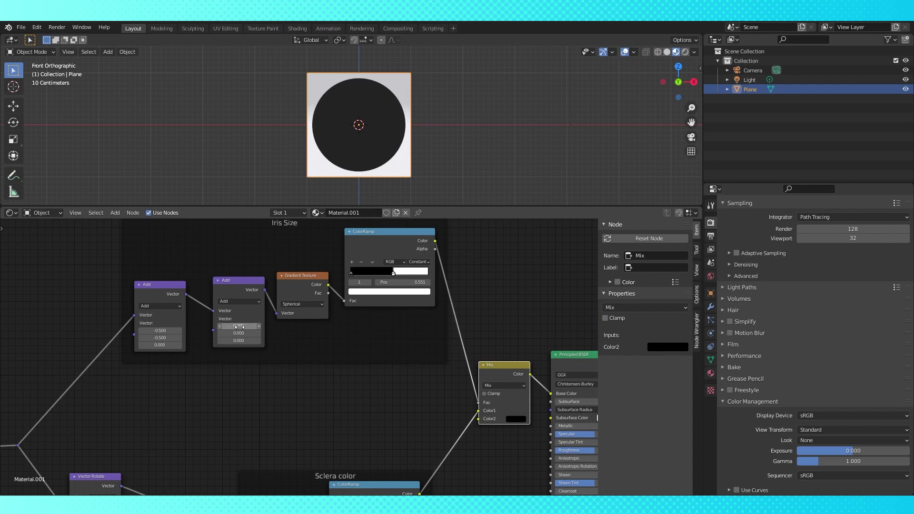
pyautogui.click(252, 302)
pyautogui.click(239, 327)
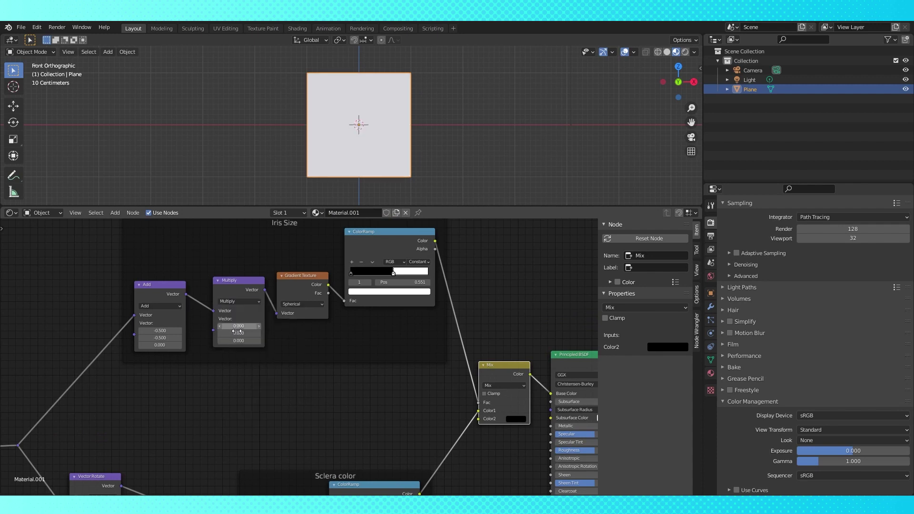
# - Set the Multiply node's X and Y vector values to 1 each
pyautogui.click(239, 327)
pyautogui.write('1')
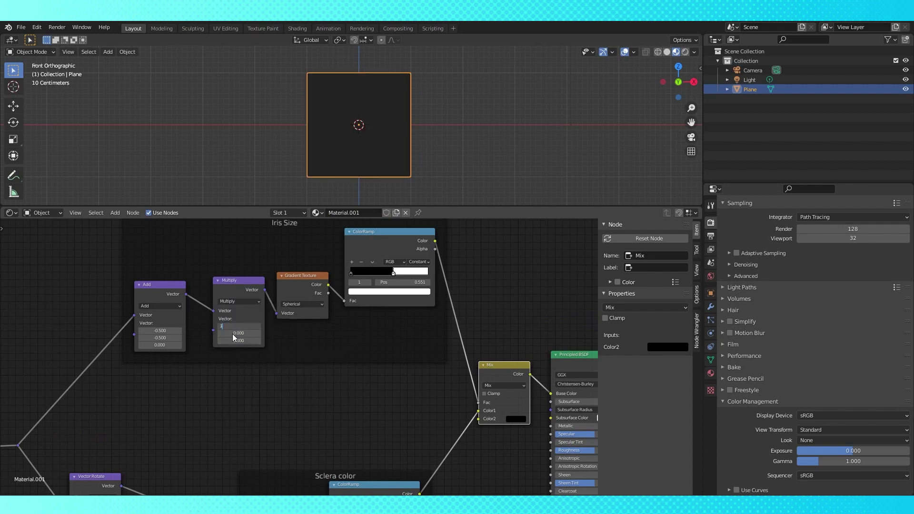
pyautogui.press('Tab')
pyautogui.write('1.4')
pyautogui.press('Return')
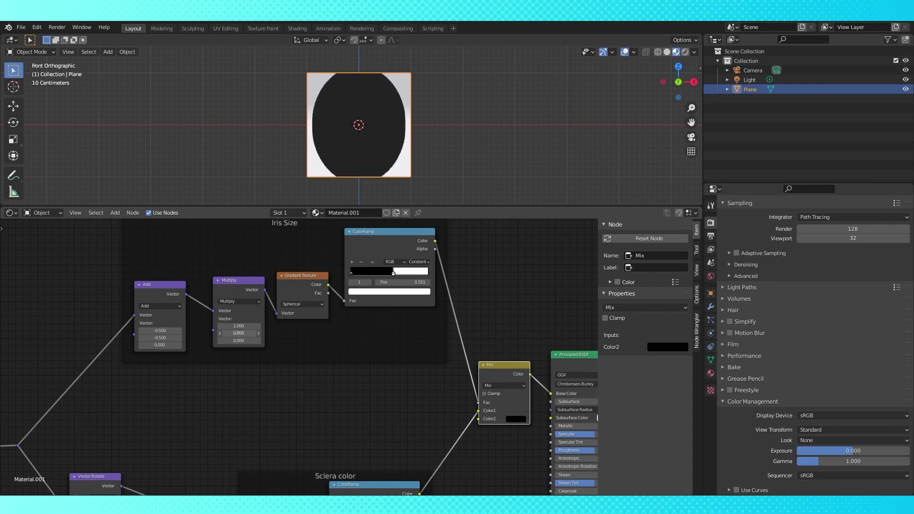
pyautogui.moveTo(243, 334); pyautogui.dragTo(225, 333)
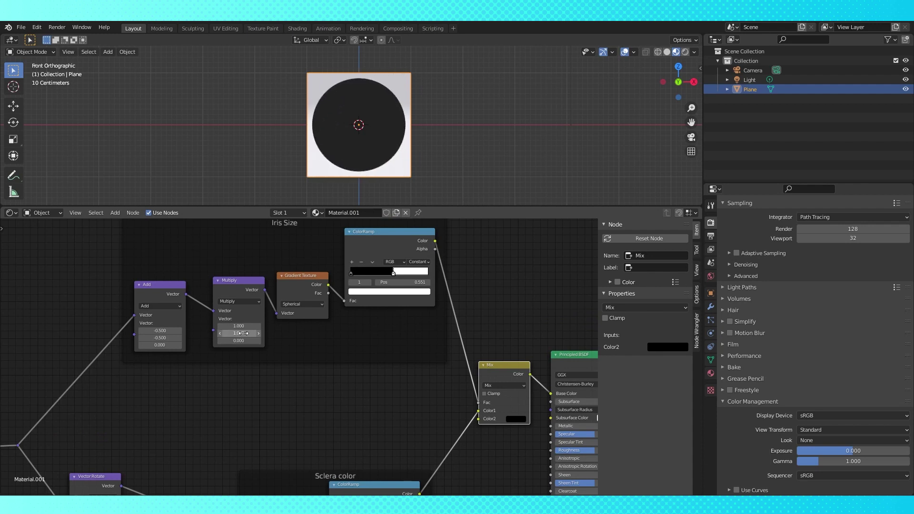
# - Set the Multiply node's X and Y vector values to 2 each to shrink the iris
pyautogui.click(238, 327)
pyautogui.write('2')
pyautogui.press('Return')
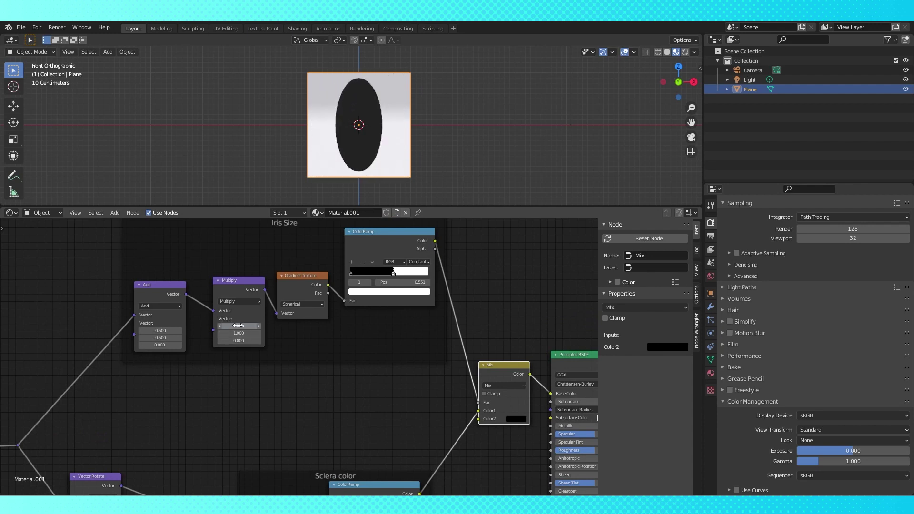
pyautogui.click(227, 332)
pyautogui.write('2')
pyautogui.press('Return')
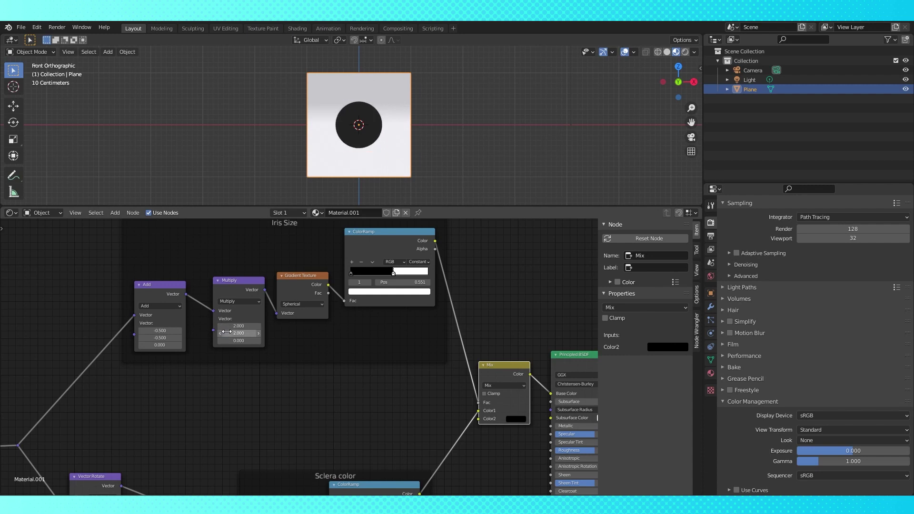
# - Lower the Multiply node's Y value to 1.890 to make the iris slightly taller
pyautogui.scroll(3, 296, 336)
pyautogui.moveTo(296, 340); pyautogui.dragTo(355, 361, button='middle')
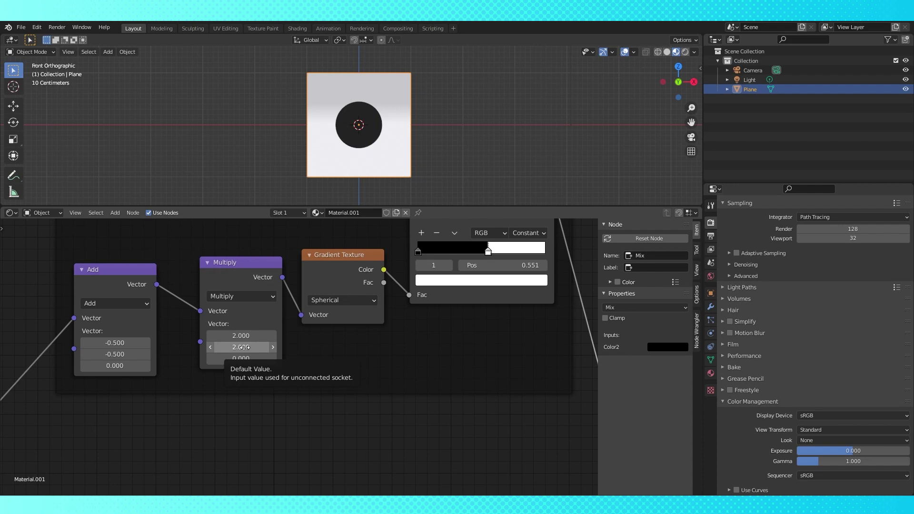
pyautogui.moveTo(244, 347); pyautogui.dragTo(244, 347)
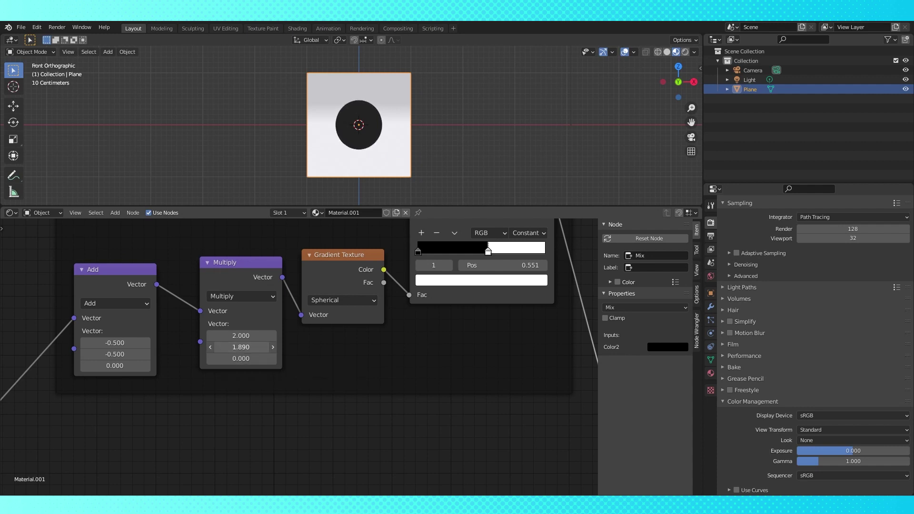
# - Shift Texture Coordinate, Vector Rotate and the UV reroute away from the frames, and move the Sclera color frame down to free space between them
pyautogui.scroll(-5, 398, 432)
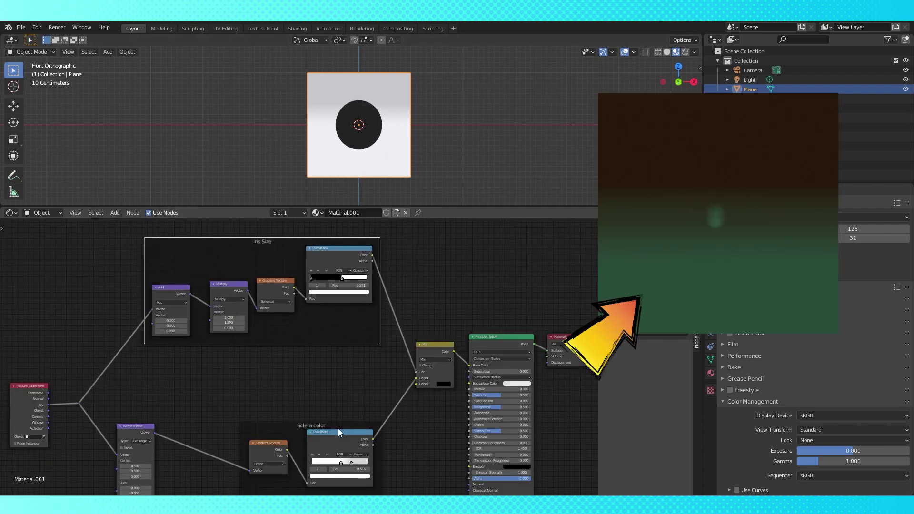
pyautogui.moveTo(339, 428); pyautogui.dragTo(314, 414)
pyautogui.moveTo(315, 414); pyautogui.dragTo(372, 310, button='middle')
pyautogui.moveTo(88, 282); pyautogui.dragTo(45, 268)
pyautogui.moveTo(195, 323); pyautogui.dragTo(160, 300)
pyautogui.moveTo(136, 299); pyautogui.dragTo(92, 281)
pyautogui.moveTo(346, 309); pyautogui.dragTo(322, 397)
pyautogui.scroll(-3, 322, 396)
pyautogui.moveTo(339, 317); pyautogui.dragTo(335, 402, button='middle')
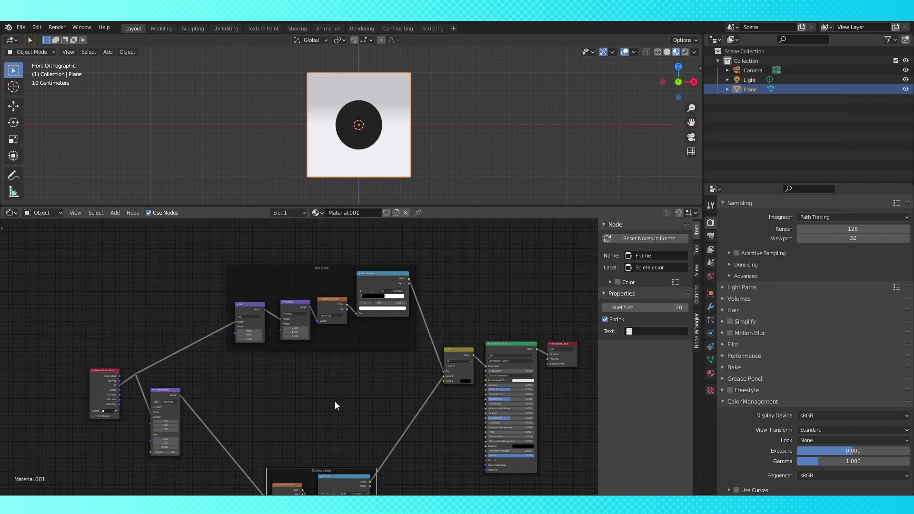
# - Duplicate the four Iris Size nodes, detach the copies from the frame, and place them between the Iris Size and Sclera color frames
pyautogui.moveTo(319, 296); pyautogui.dragTo(299, 291)
pyautogui.click(231, 299)
pyautogui.keyDown('shift'); pyautogui.click(273, 299); pyautogui.keyUp('shift')
pyautogui.keyDown('shift'); pyautogui.click(312, 294); pyautogui.keyUp('shift')
pyautogui.keyDown('shift'); pyautogui.click(358, 274); pyautogui.keyUp('shift')
pyautogui.hotkey('shift', 'd')
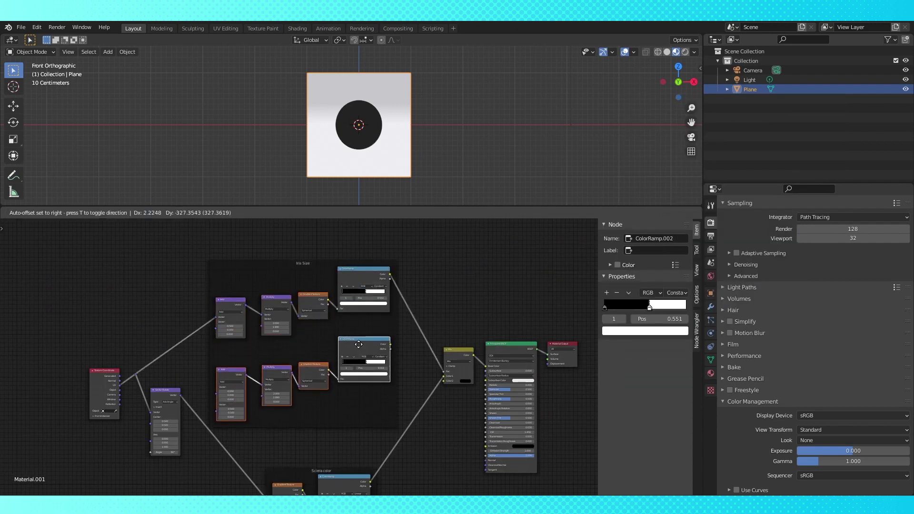
pyautogui.click(359, 343)
pyautogui.hotkey('alt', 'p')
pyautogui.press('g')
pyautogui.click(367, 367)
pyautogui.scroll(3, 449, 443)
pyautogui.moveTo(449, 443); pyautogui.dragTo(459, 381, button='middle')
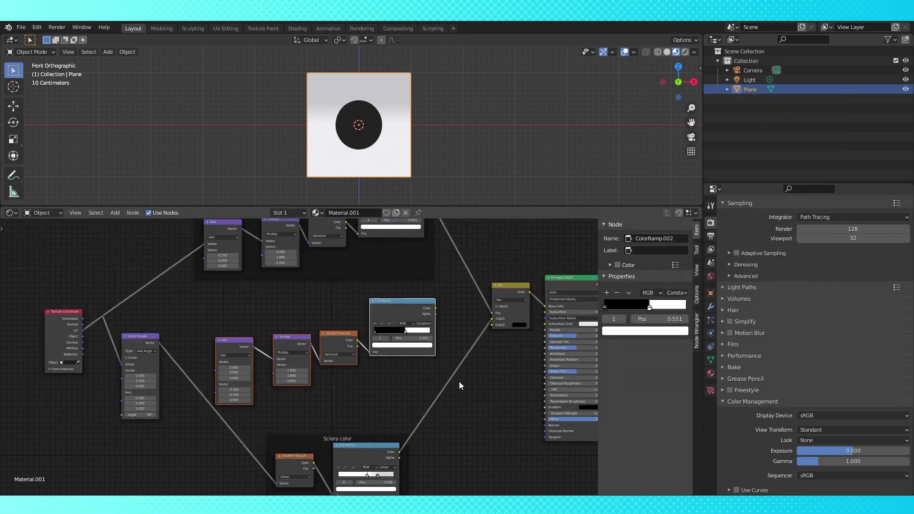
# - Link the duplicated Add node directly to its Gradient Texture, delete the duplicated Multiply node, and move Add beside the gradient
pyautogui.scroll(1, 459, 382)
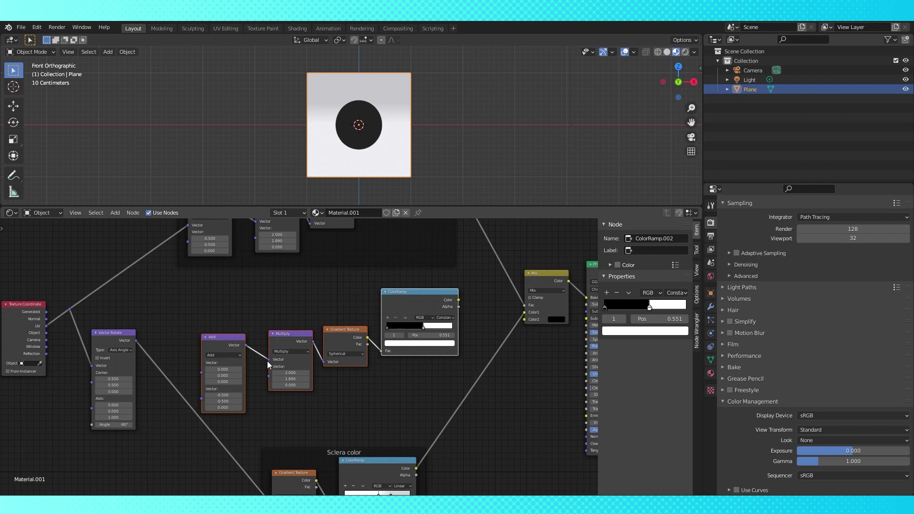
pyautogui.moveTo(267, 361); pyautogui.dragTo(323, 362)
pyautogui.click(291, 338)
pyautogui.press('x')
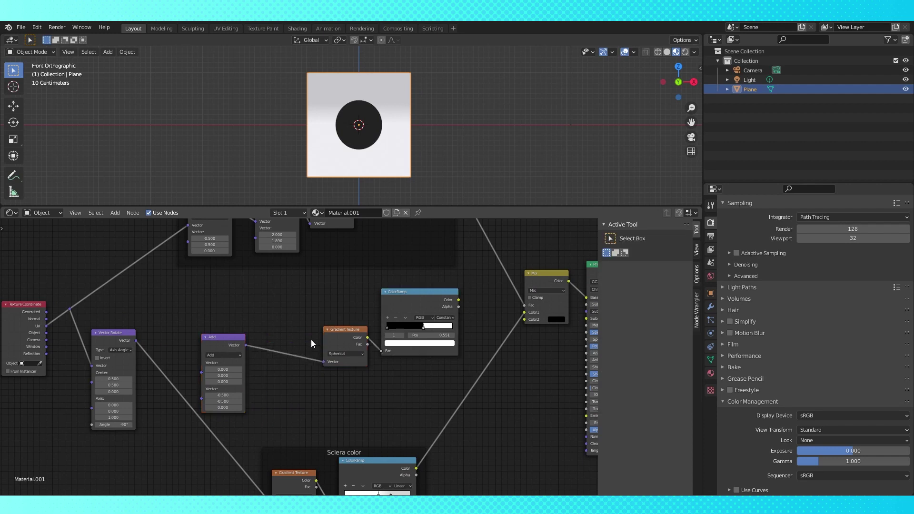
pyautogui.scroll(-1, 310, 339)
pyautogui.moveTo(235, 343); pyautogui.dragTo(292, 339)
# - Add a frame around the duplicated Add, Gradient Texture and ColorRamp nodes, and align them compactly inside it
pyautogui.hotkey('shift', 'a')
pyautogui.moveTo(465, 415)
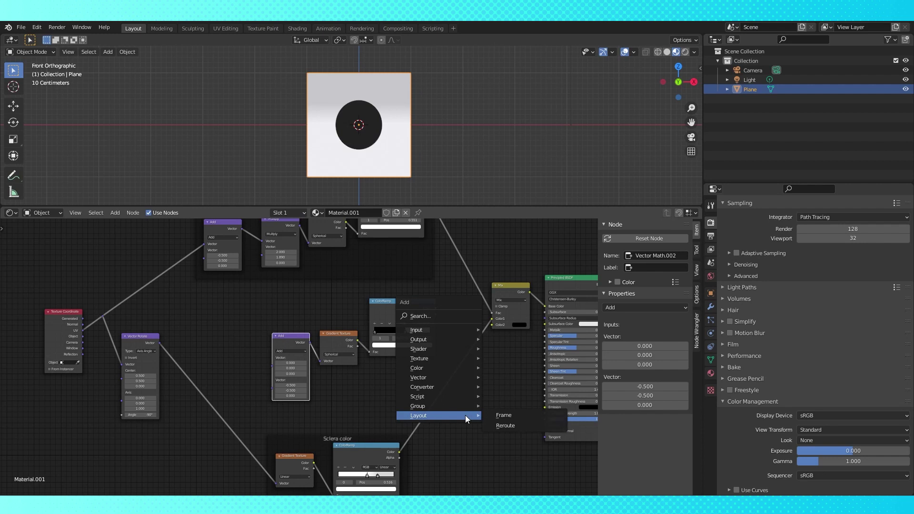
pyautogui.click(495, 415)
pyautogui.click(295, 308)
pyautogui.click(319, 296)
pyautogui.moveTo(381, 258); pyautogui.dragTo(339, 293)
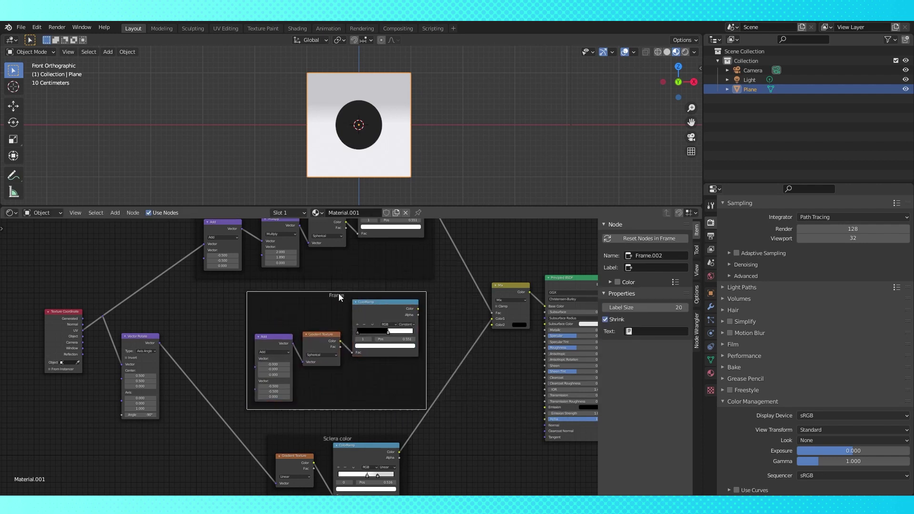
pyautogui.moveTo(323, 337); pyautogui.dragTo(326, 311)
pyautogui.moveTo(275, 339); pyautogui.dragTo(271, 305)
# - Label the new frame Pupil Color and link its ColorRamp's Color output to the Mix node's Color2
pyautogui.click(339, 293)
pyautogui.click(656, 267)
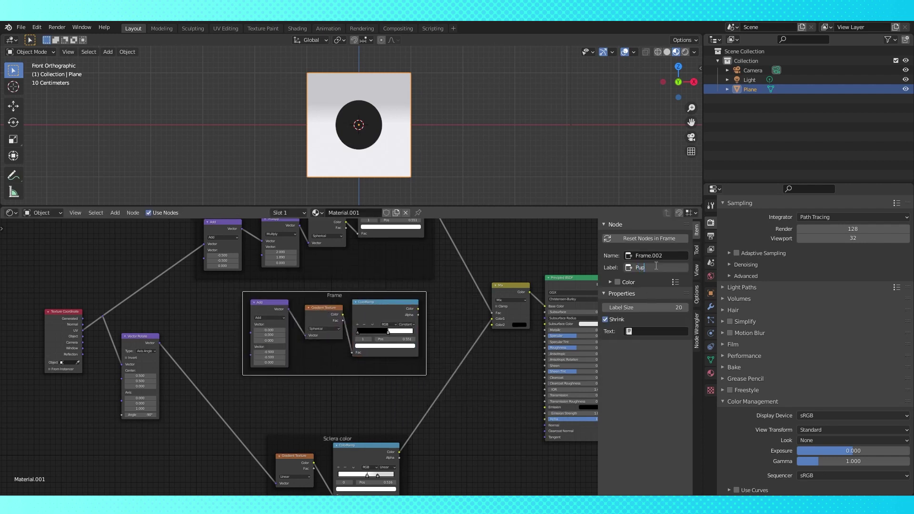
pyautogui.moveTo(353, 294); pyautogui.dragTo(343, 295)
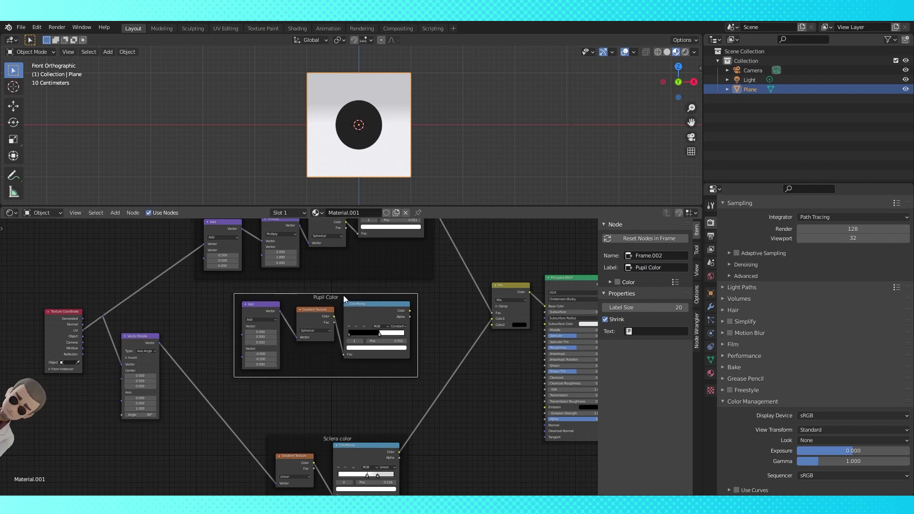
pyautogui.moveTo(410, 311); pyautogui.dragTo(491, 325)
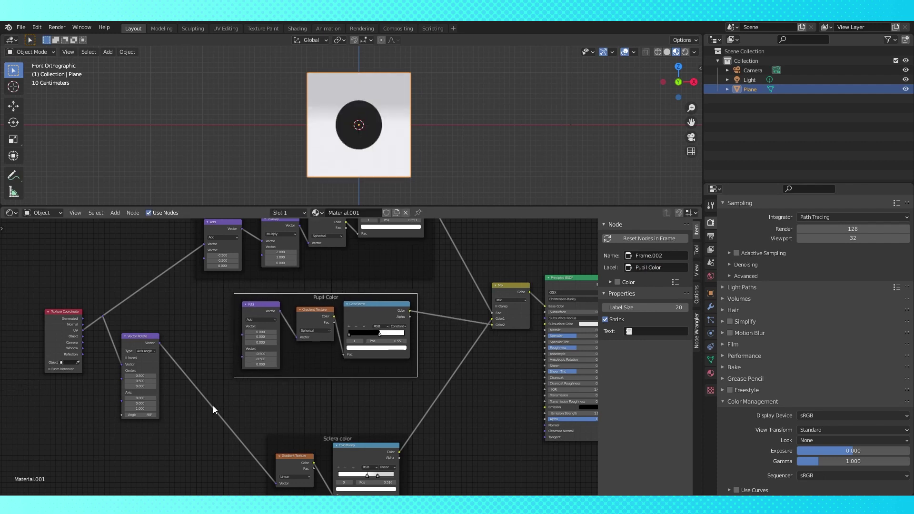
# - Add a reroute on Vector Rotate's output link, connect it to the Pupil Color Add node's first Vector input, and lower Vector Rotate
pyautogui.keyDown('shift'); pyautogui.moveTo(191, 393); pyautogui.dragTo(210, 354, button='right'); pyautogui.keyUp('shift')
pyautogui.press('g')
pyautogui.click(193, 365)
pyautogui.moveTo(193, 365); pyautogui.dragTo(242, 326)
pyautogui.moveTo(159, 335); pyautogui.dragTo(160, 356)
# - Reset the Pupil Color Add node's X and Y vector values to 0
pyautogui.scroll(1, 378, 333)
pyautogui.click(260, 334)
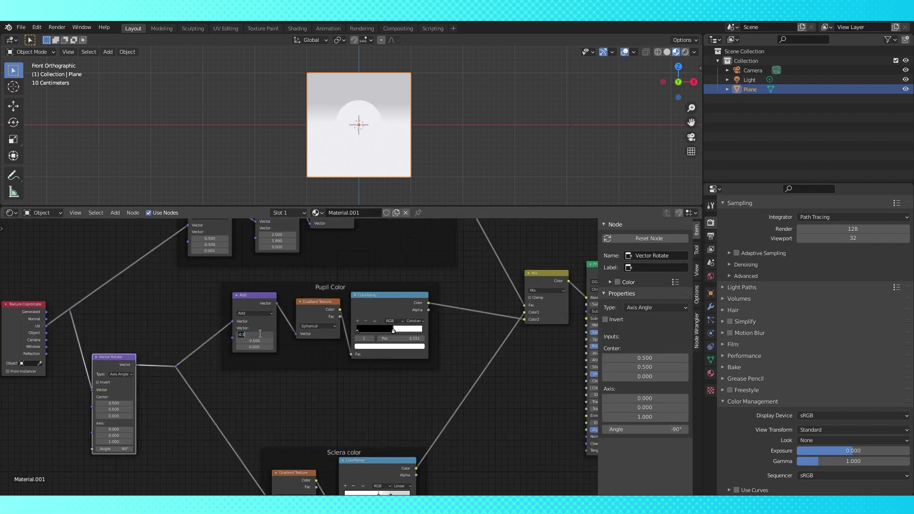
pyautogui.write('0')
pyautogui.press('Return')
pyautogui.click(260, 341)
pyautogui.write('0')
pyautogui.press('Return')
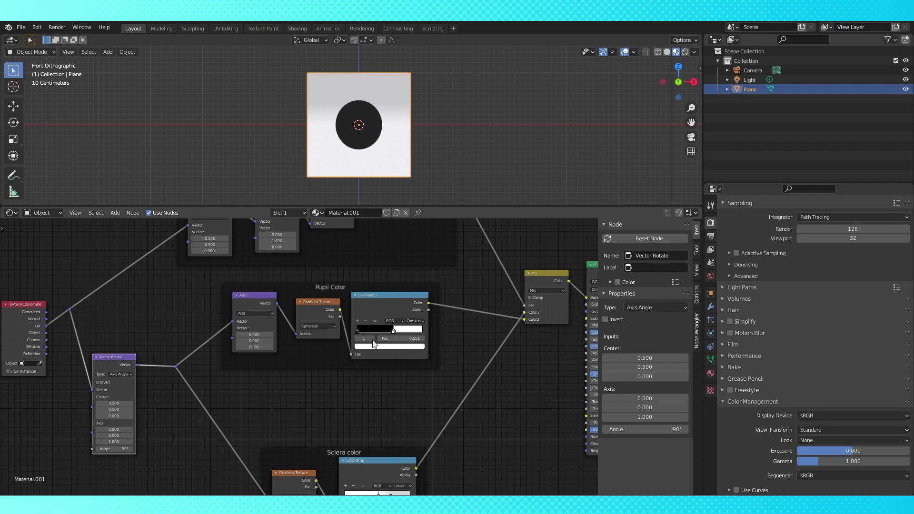
# - Move the Pupil Color ramp's white stop to the end, switch its Gradient Texture to Linear, and select the black stop
pyautogui.moveTo(393, 335); pyautogui.dragTo(436, 330)
pyautogui.click(327, 330)
pyautogui.click(322, 331)
pyautogui.scroll(4, 440, 335)
pyautogui.click(326, 346)
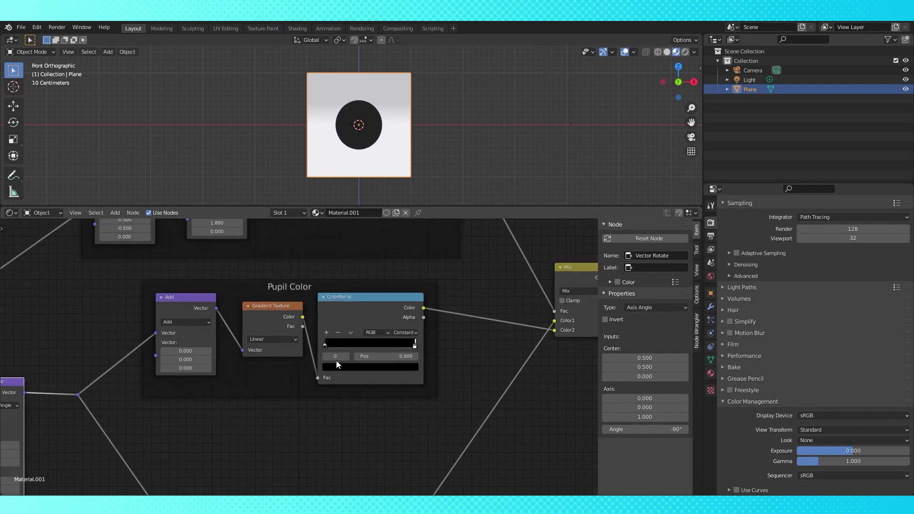
# - Set the Pupil Color ramp's first stop to hex 294C39 and its end stop to hex 261808
pyautogui.click(337, 366)
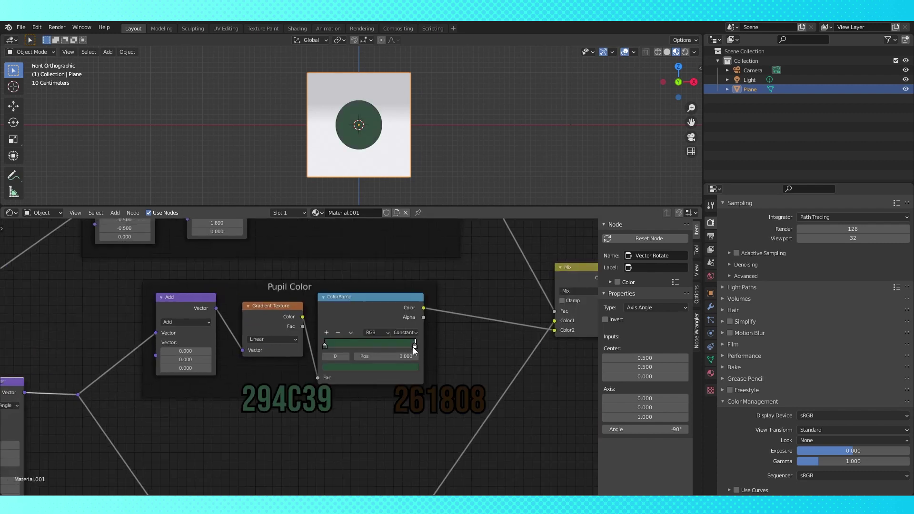
pyautogui.click(414, 346)
pyautogui.click(400, 367)
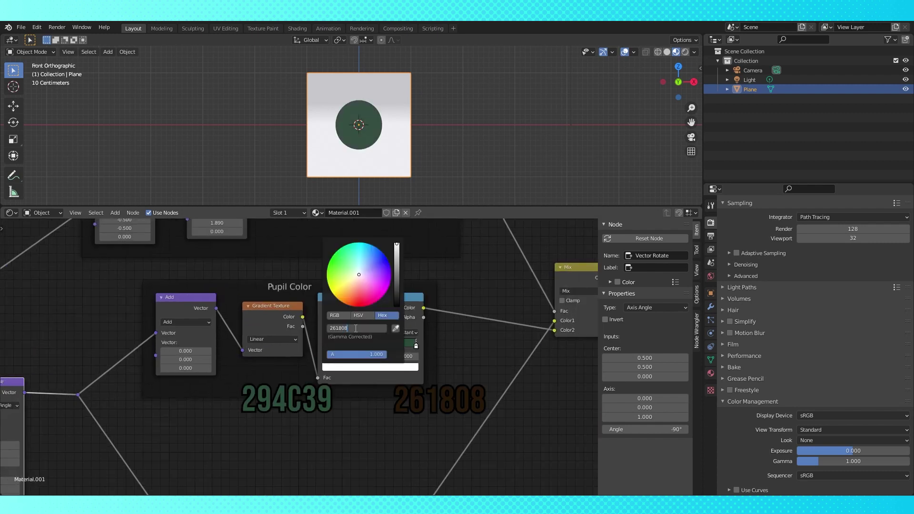
pyautogui.hotkey('ctrl', 'v')
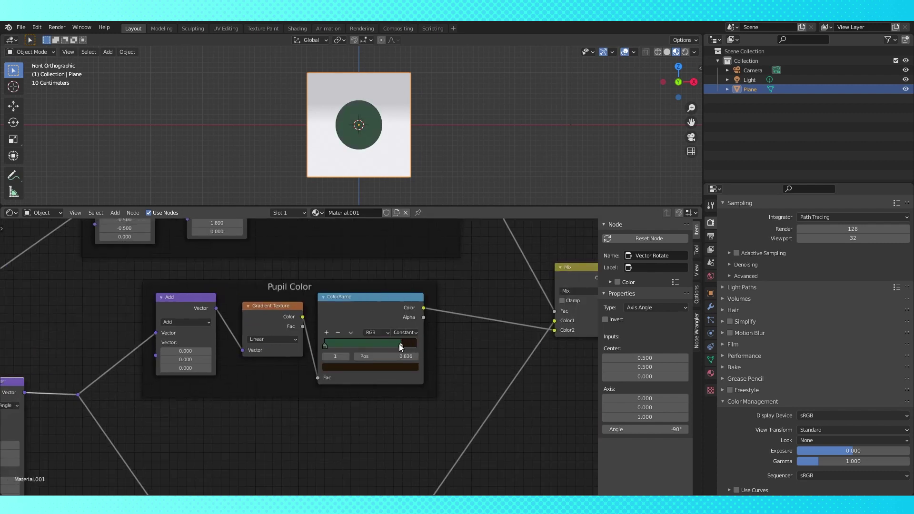
# - Set the Pupil Color ramp's interpolation to Linear and move the brown stop to about 0.804
pyautogui.click(413, 331)
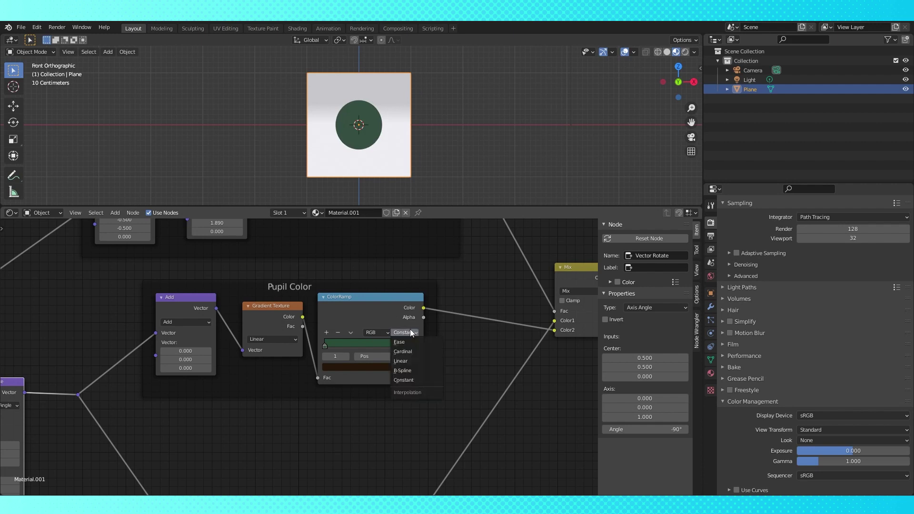
pyautogui.click(406, 360)
pyautogui.moveTo(398, 346); pyautogui.dragTo(399, 345)
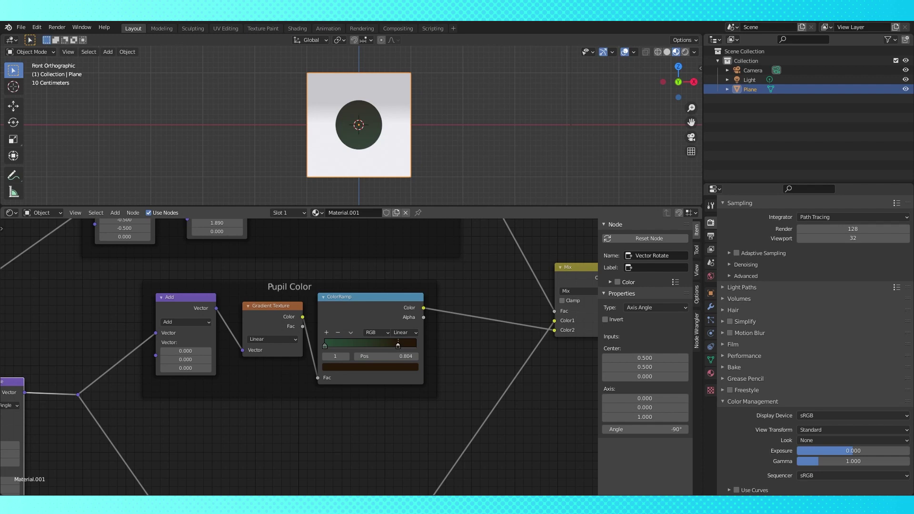
# - Add two stops to the Pupil Color ramp, one midway from the green stop and one just before the brown stop
pyautogui.scroll(1, 298, 355)
pyautogui.click(329, 344)
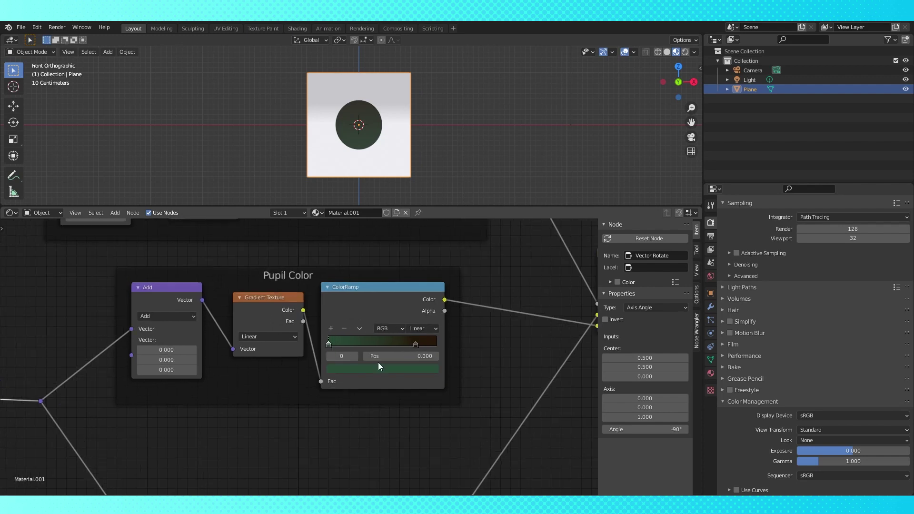
pyautogui.click(332, 329)
pyautogui.click(415, 344)
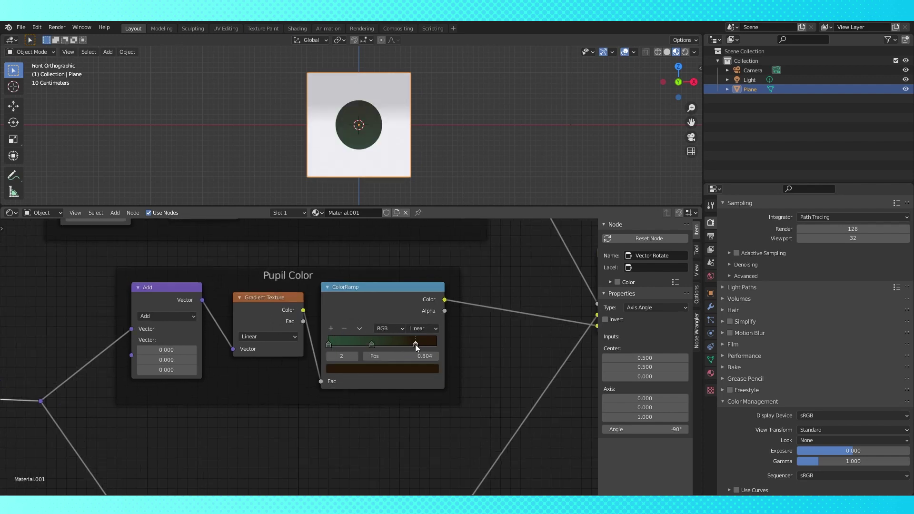
pyautogui.click(331, 329)
# - Set the added stop nearest the brown one to hex 293029 and move it to about 0.634
pyautogui.click(401, 372)
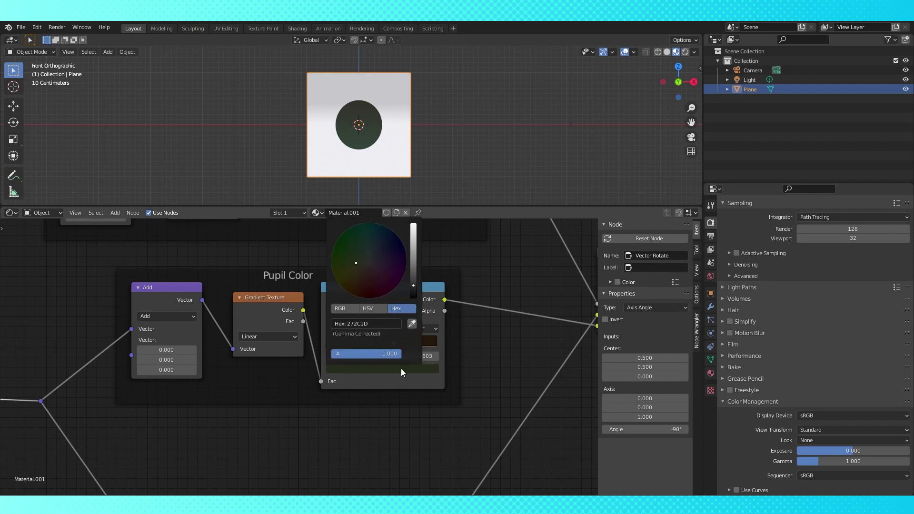
pyautogui.click(365, 323)
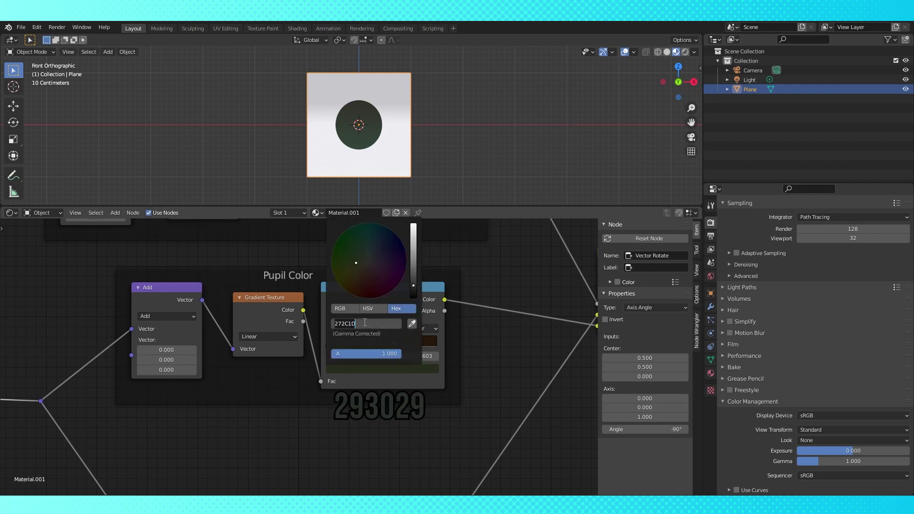
pyautogui.moveTo(394, 345); pyautogui.dragTo(398, 345)
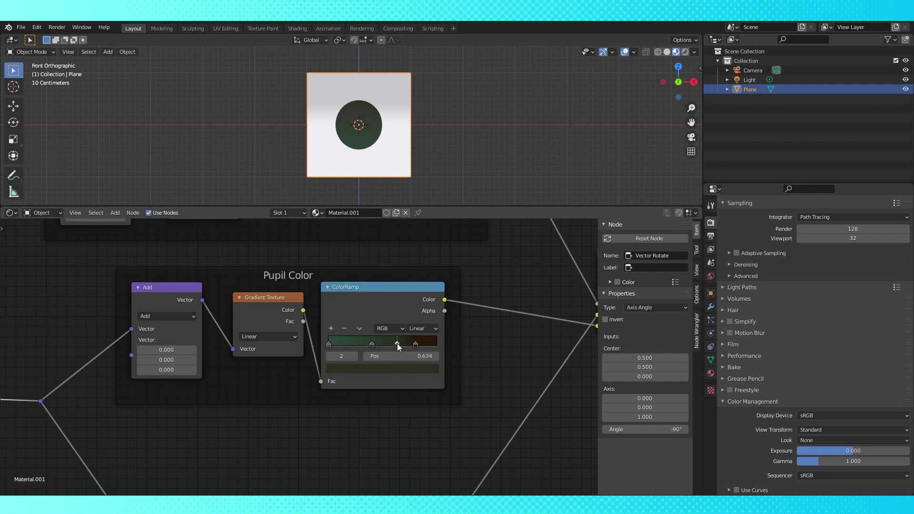
# - Add another Pupil Color stop at about 0.529 with hex 293029, and move the dark stop after it to about 0.685
pyautogui.scroll(1, 401, 346)
pyautogui.click(340, 321)
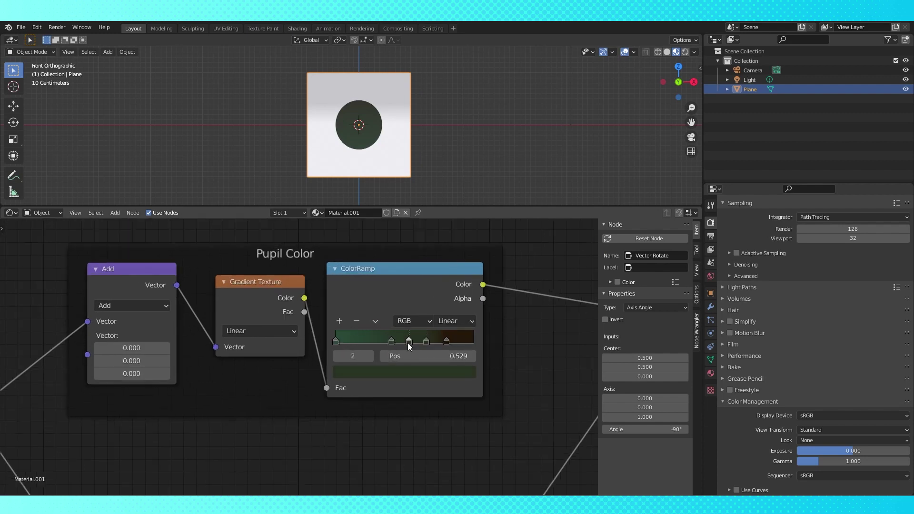
pyautogui.click(415, 371)
pyautogui.click(409, 318)
pyautogui.write('293020')
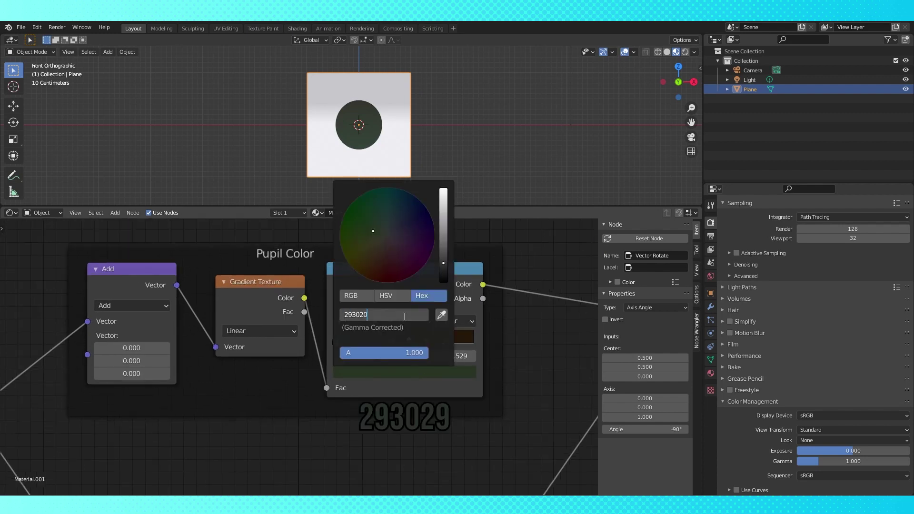
pyautogui.press('BackSpace')
pyautogui.write('9')
pyautogui.press('Return')
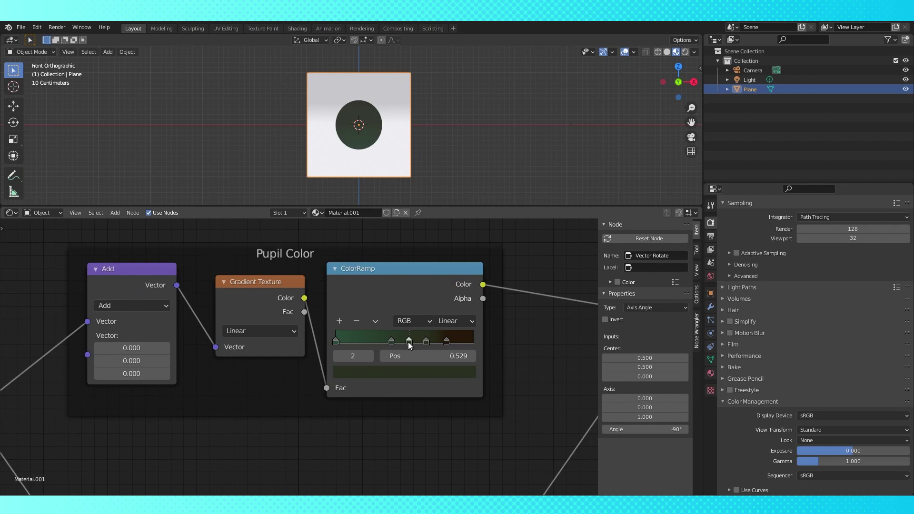
pyautogui.moveTo(433, 341); pyautogui.dragTo(433, 341)
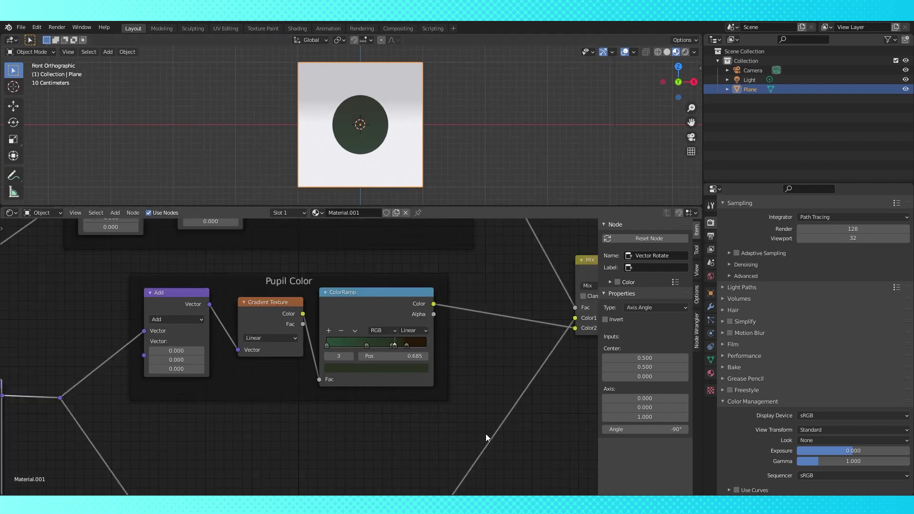
# - Space out the node tree and lower the Sclera color frame to free room beneath Pupil Color
pyautogui.scroll(-3, 486, 433)
pyautogui.moveTo(285, 361); pyautogui.dragTo(376, 325, button='middle')
pyautogui.moveTo(71, 300); pyautogui.dragTo(27, 297)
pyautogui.moveTo(55, 314); pyautogui.dragTo(50, 312)
pyautogui.moveTo(212, 339); pyautogui.dragTo(105, 338)
pyautogui.moveTo(432, 278); pyautogui.dragTo(416, 275)
pyautogui.moveTo(269, 349); pyautogui.dragTo(143, 347)
pyautogui.moveTo(416, 275); pyautogui.dragTo(393, 275)
pyautogui.scroll(-3, 392, 279)
pyautogui.moveTo(393, 286); pyautogui.dragTo(329, 248, button='middle')
pyautogui.moveTo(350, 371); pyautogui.dragTo(336, 423)
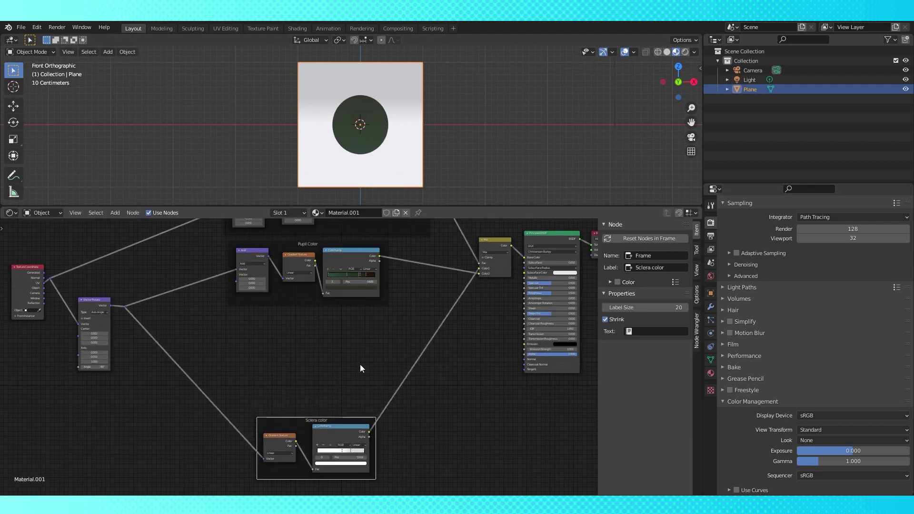
# - Duplicate the Sclera color Gradient Texture and ColorRamp and place the copies between the Pupil Color and Sclera color frames
pyautogui.scroll(2, 333, 354)
pyautogui.click(279, 450)
pyautogui.keyDown('shift'); pyautogui.click(331, 445); pyautogui.keyUp('shift')
pyautogui.hotkey('shift', 'd')
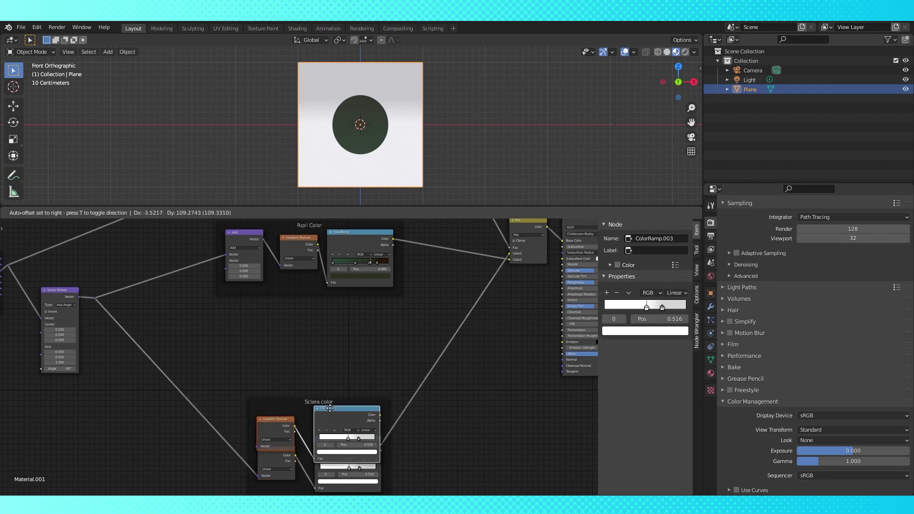
pyautogui.click(328, 359)
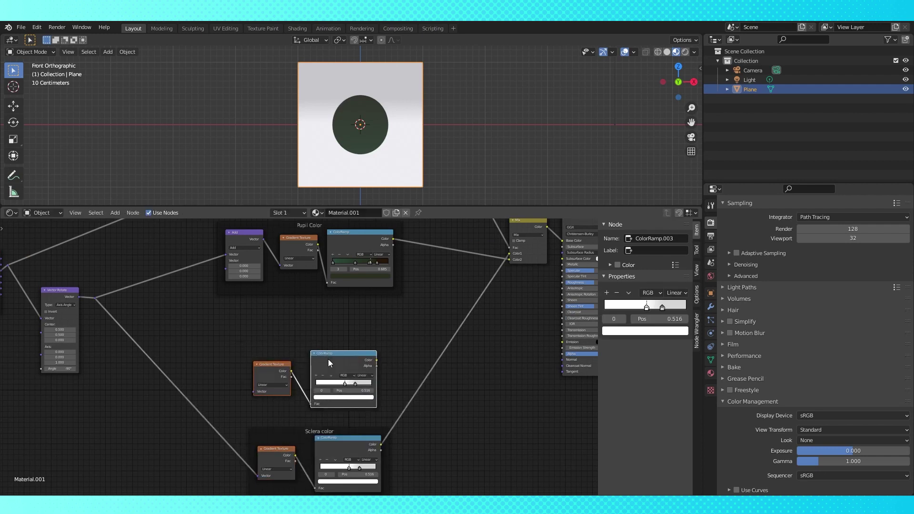
pyautogui.moveTo(327, 359); pyautogui.dragTo(330, 334)
# - Put the duplicated Gradient Texture and ColorRamp in a new frame labelled Inner highlight
pyautogui.hotkey('shift', 'a')
pyautogui.moveTo(467, 424)
pyautogui.click(523, 425)
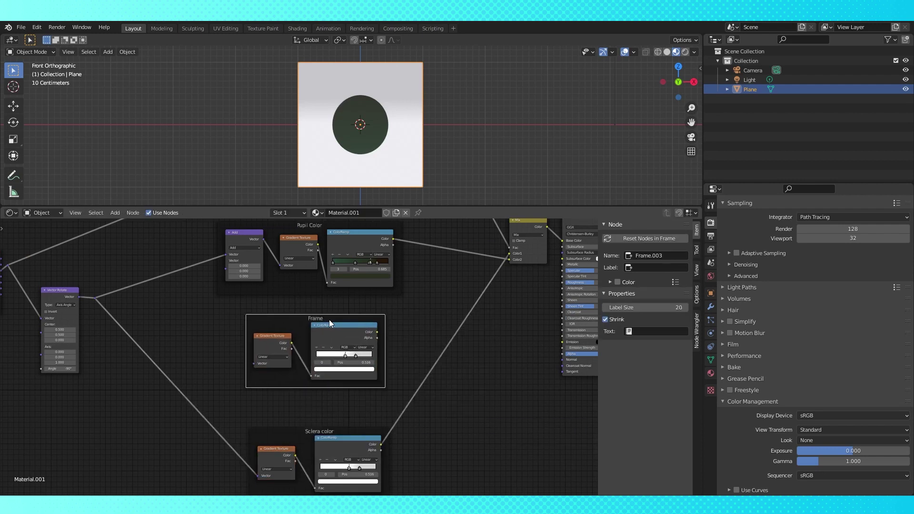
pyautogui.click(647, 268)
pyautogui.write('Inner highlight')
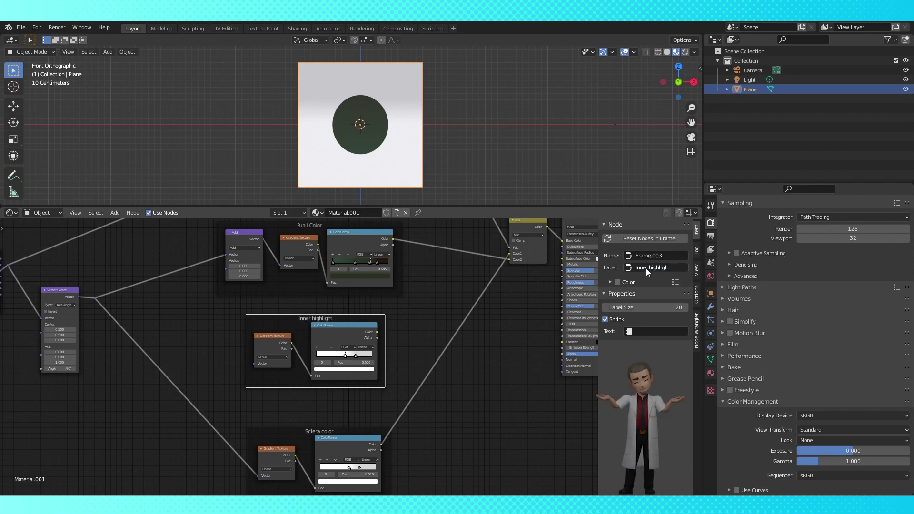
# - Raise the Iris Size frame and duplicate its Add, Multiply, Gradient Texture and ColorRamp nodes below the originals
pyautogui.moveTo(386, 224); pyautogui.dragTo(398, 347, button='middle')
pyautogui.scroll(-2, 398, 329)
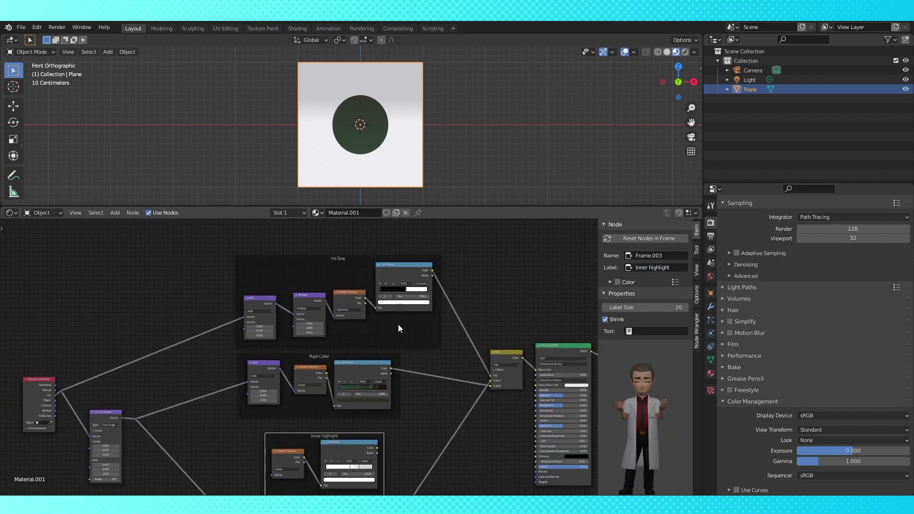
pyautogui.scroll(-1, 398, 328)
pyautogui.moveTo(328, 277); pyautogui.dragTo(324, 232)
pyautogui.click(271, 268)
pyautogui.keyDown('shift'); pyautogui.click(307, 267); pyautogui.keyUp('shift')
pyautogui.keyDown('shift'); pyautogui.click(336, 265); pyautogui.keyUp('shift')
pyautogui.keyDown('shift'); pyautogui.click(370, 246); pyautogui.keyUp('shift')
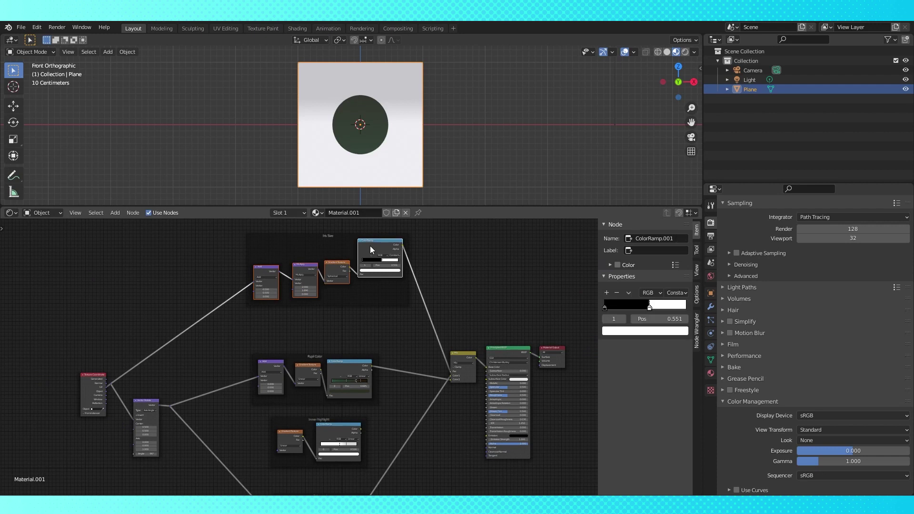
pyautogui.hotkey('shift', 'd')
pyautogui.click(372, 294)
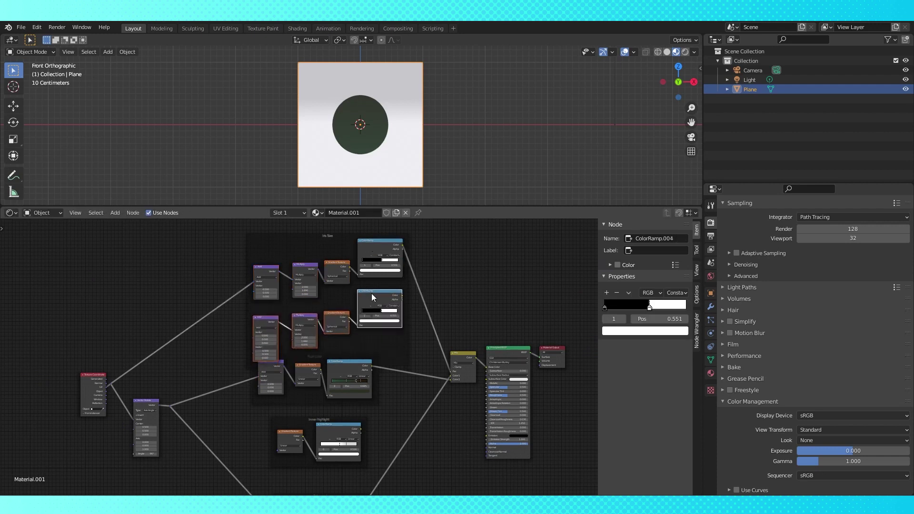
# - Detach the four duplicates from the Iris Size frame and line them up between Iris Size and Pupil Color
pyautogui.hotkey('alt', 'p')
pyautogui.scroll(3, 370, 295)
pyautogui.moveTo(395, 279); pyautogui.dragTo(394, 296)
pyautogui.moveTo(305, 308); pyautogui.dragTo(307, 292)
pyautogui.moveTo(258, 309); pyautogui.dragTo(263, 291)
pyautogui.moveTo(396, 295); pyautogui.dragTo(396, 287)
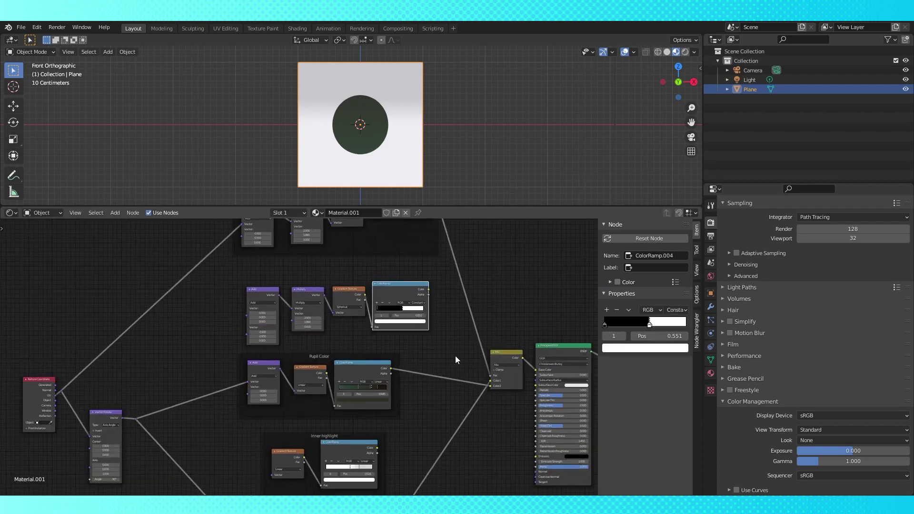
# - Join the four duplicated nodes in a new frame labelled Inner highlight Factor
pyautogui.click(455, 356)
pyautogui.hotkey('ctrl', 'j')
pyautogui.click(652, 267)
pyautogui.write('Inner highlight')
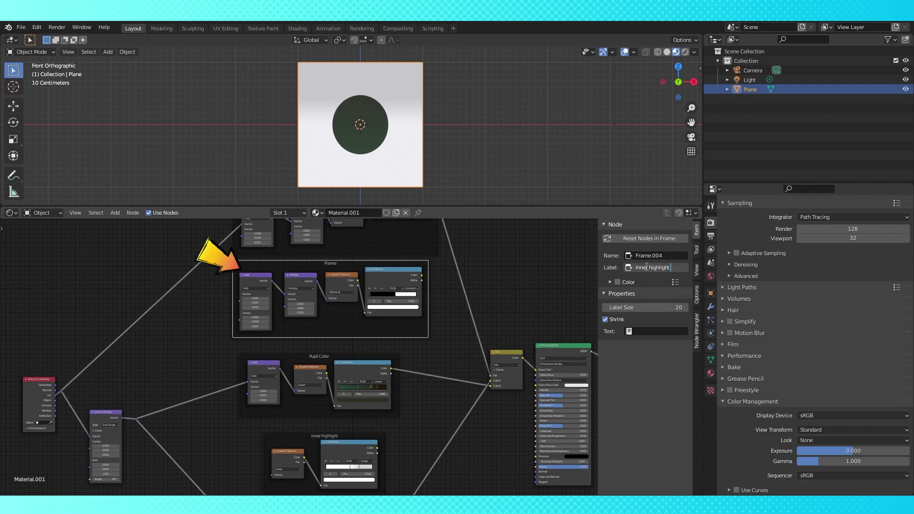
pyautogui.write(' Factor')
pyautogui.press('Return')
# - Duplicate the Mix node and insert the copy on the link between the Pupil Color ramp and the original Mix
pyautogui.scroll(-2, 433, 353)
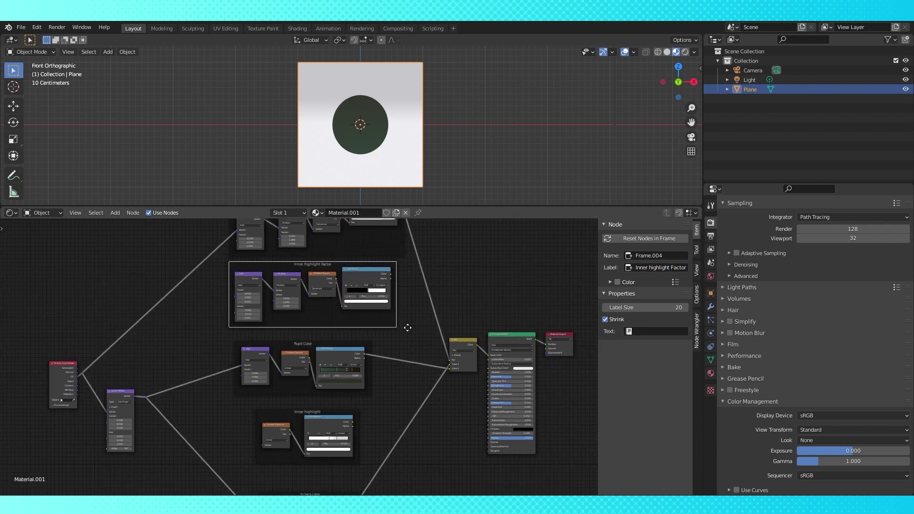
pyautogui.scroll(1, 393, 339)
pyautogui.click(437, 321)
pyautogui.hotkey('shift', 'd')
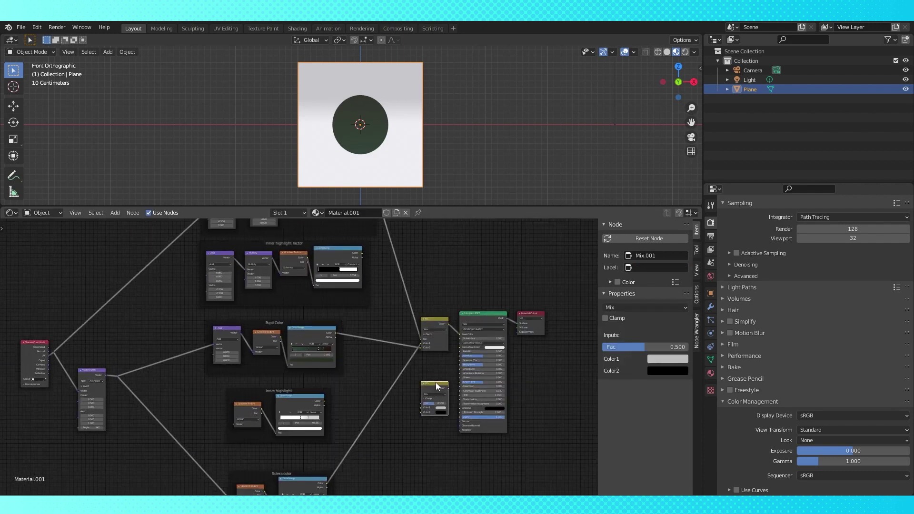
pyautogui.scroll(1, 436, 382)
pyautogui.moveTo(445, 387); pyautogui.dragTo(393, 324)
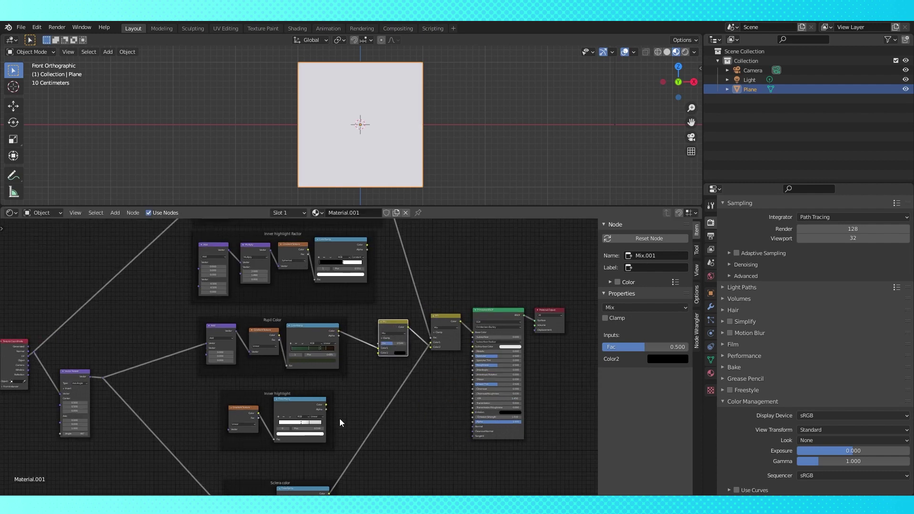
# - Link the Inner highlight ramp's Color to the new Mix's Color2 and the Inner highlight Factor ramp's Color to its Fac
pyautogui.moveTo(327, 404); pyautogui.dragTo(379, 353)
pyautogui.moveTo(392, 288); pyautogui.dragTo(403, 299, button='middle')
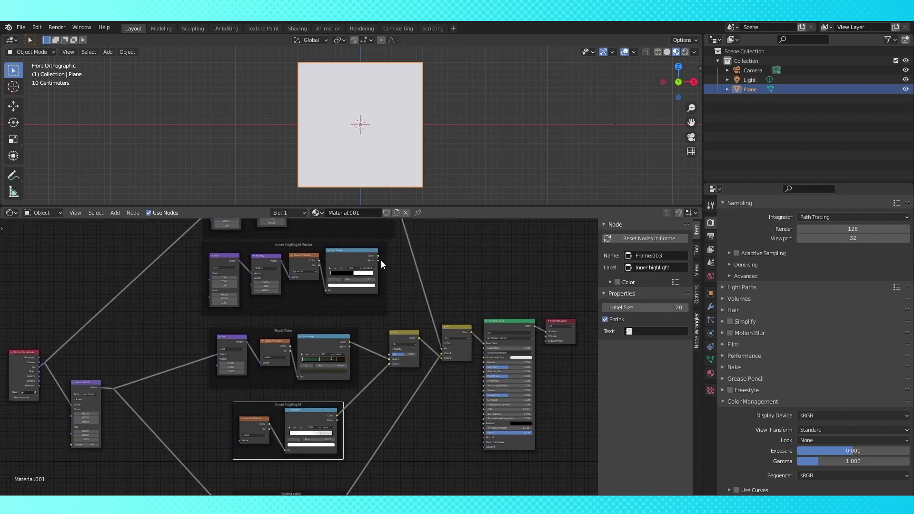
pyautogui.moveTo(379, 256); pyautogui.dragTo(397, 310)
pyautogui.moveTo(389, 354); pyautogui.dragTo(390, 356)
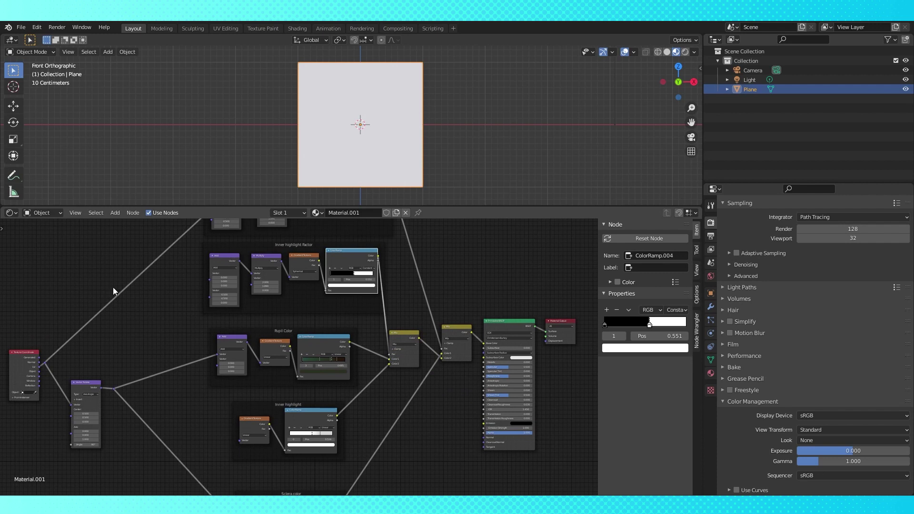
# - Link the Texture Coordinate reroute to the Inner highlight Factor Add node and the Vector Rotate reroute to Inner highlight's Gradient Texture, then reposition the new Mix
pyautogui.moveTo(45, 361); pyautogui.dragTo(209, 280)
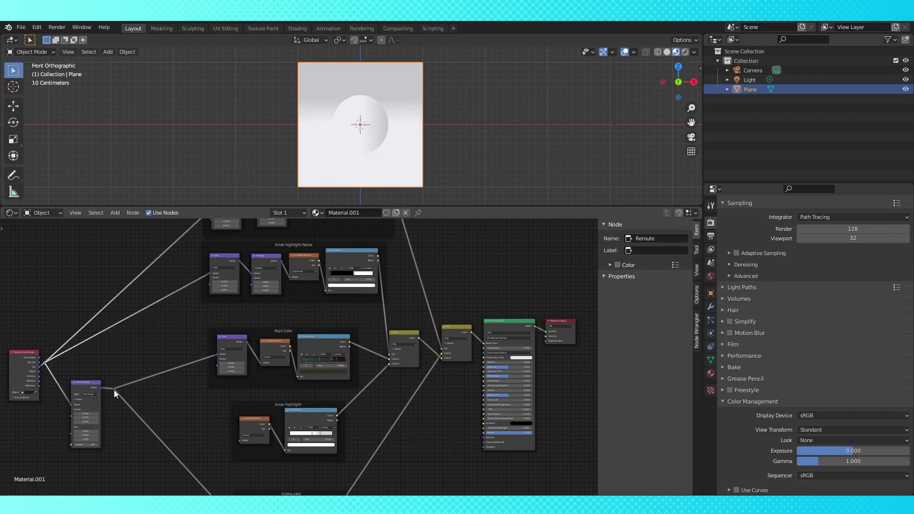
pyautogui.moveTo(113, 390); pyautogui.dragTo(242, 440)
pyautogui.scroll(2, 357, 429)
pyautogui.moveTo(364, 429); pyautogui.dragTo(377, 411, button='middle')
pyautogui.moveTo(429, 320); pyautogui.dragTo(436, 312)
# - In the Inner highlight Factor ramp, move the white stop to 1.000, switch interpolation to Linear, and move the black stop to about 0.818
pyautogui.scroll(3, 429, 281)
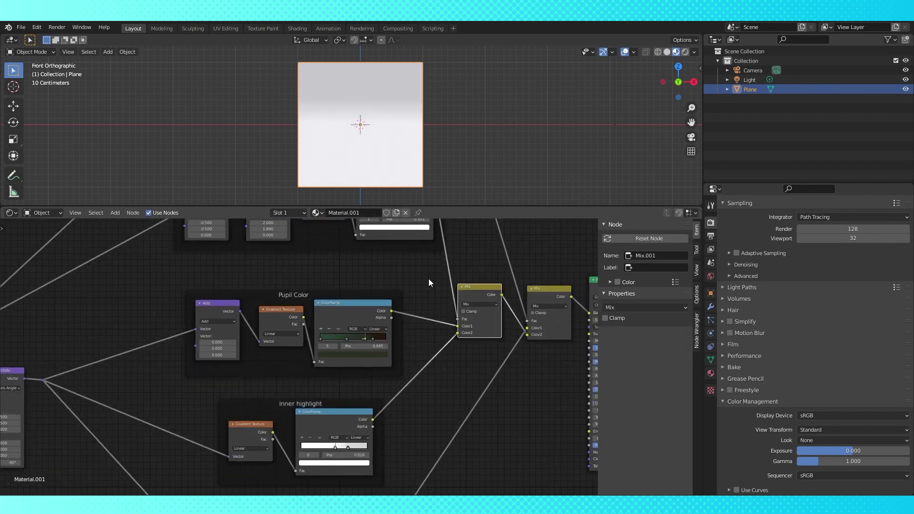
pyautogui.scroll(2, 429, 279)
pyautogui.moveTo(413, 251); pyautogui.dragTo(465, 247)
pyautogui.scroll(1, 427, 314)
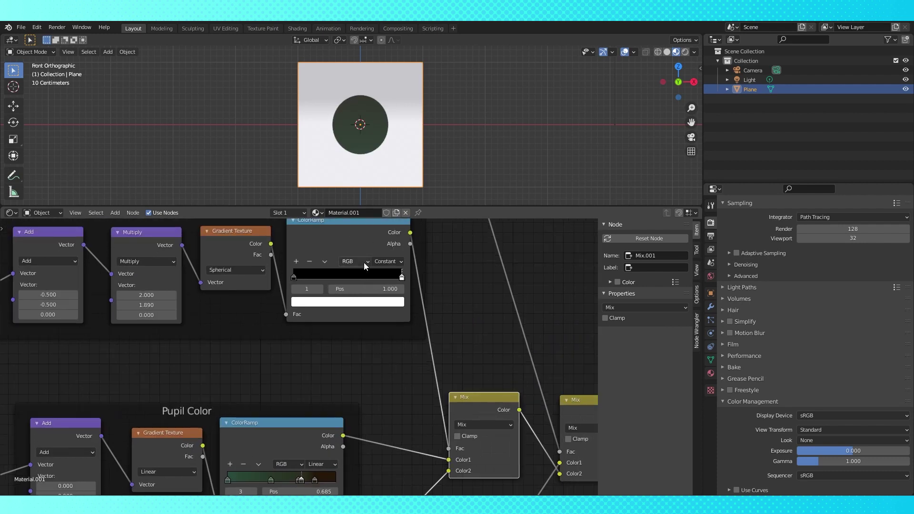
pyautogui.click(388, 261)
pyautogui.click(388, 301)
pyautogui.moveTo(293, 278); pyautogui.dragTo(381, 279)
pyautogui.moveTo(375, 369); pyautogui.dragTo(499, 369, button='middle')
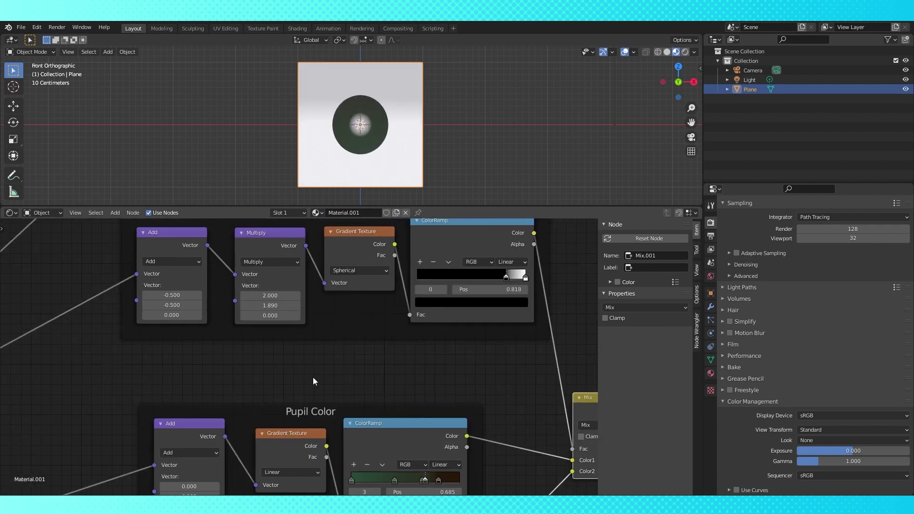
# - Set the Inner highlight Factor Multiply node's X and Y vector values to 4
pyautogui.click(267, 296)
pyautogui.write('4')
pyautogui.press('Tab')
pyautogui.write('4')
pyautogui.press('Return')
# - Relabel the Inner highlight frame as Inner highlight color
pyautogui.scroll(-8, 326, 364)
pyautogui.moveTo(407, 476); pyautogui.dragTo(379, 257, button='middle')
pyautogui.click(292, 253)
pyautogui.click(674, 267)
pyautogui.write('color')
pyautogui.press('Return')
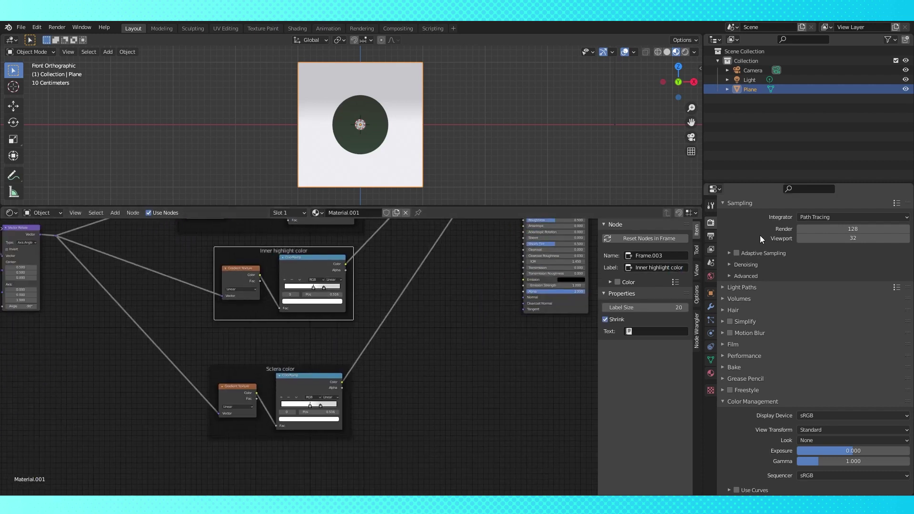
# - Set the selected stop of the Inner highlight color ramp to hex 2F5842
pyautogui.scroll(2, 339, 307)
pyautogui.click(342, 327)
pyautogui.click(315, 291)
pyautogui.write('2F5842')
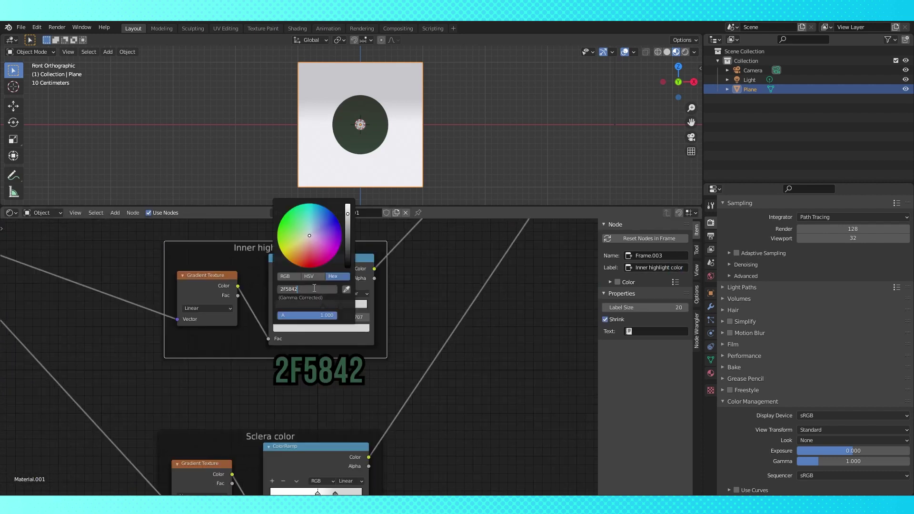
pyautogui.press('Return')
# - In the Inner highlight color ramp, move the green stop to about 0.484 and the white stop to about 0.342
pyautogui.moveTo(324, 308); pyautogui.dragTo(345, 306)
pyautogui.moveTo(344, 305); pyautogui.dragTo(323, 305)
pyautogui.moveTo(361, 305); pyautogui.dragTo(350, 304)
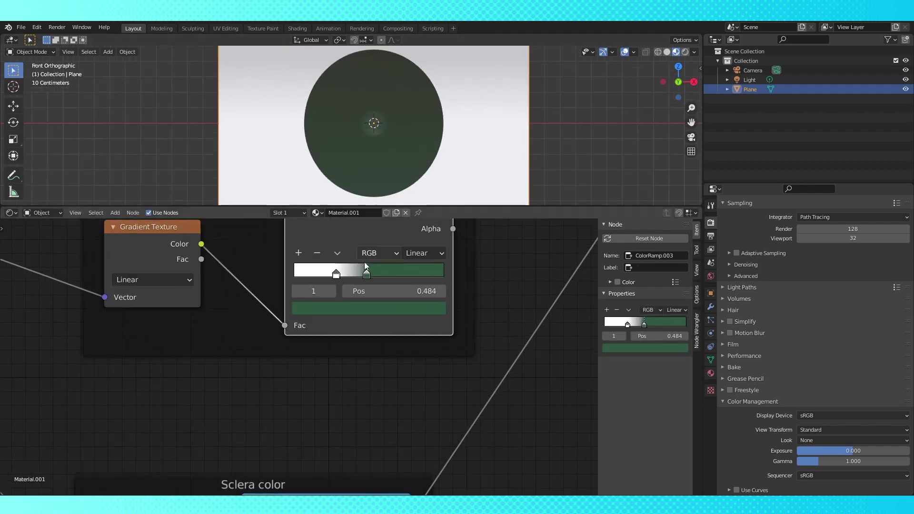
pyautogui.moveTo(335, 271); pyautogui.dragTo(345, 271)
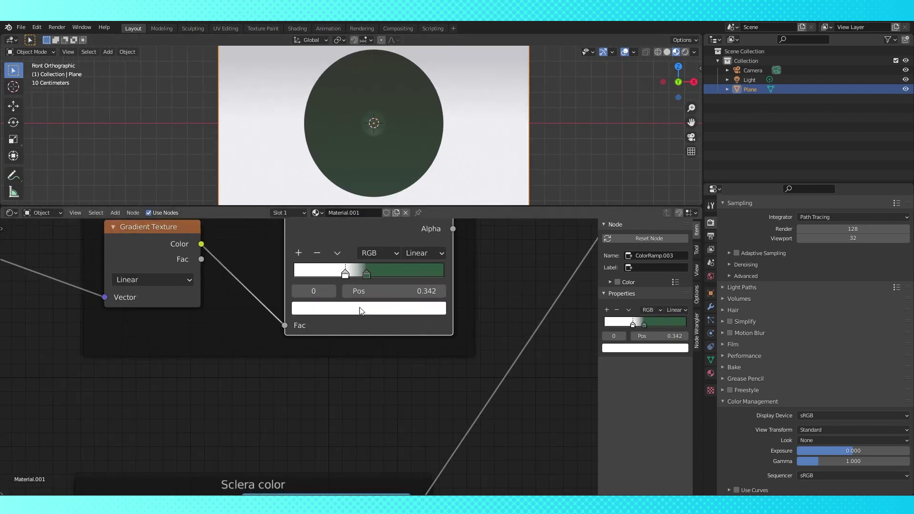
# - Change the white stop of the Inner highlight color ramp to hex 78E0A8
pyautogui.click(361, 309)
pyautogui.click(355, 246)
pyautogui.write('78E0A8')
pyautogui.press('Return')
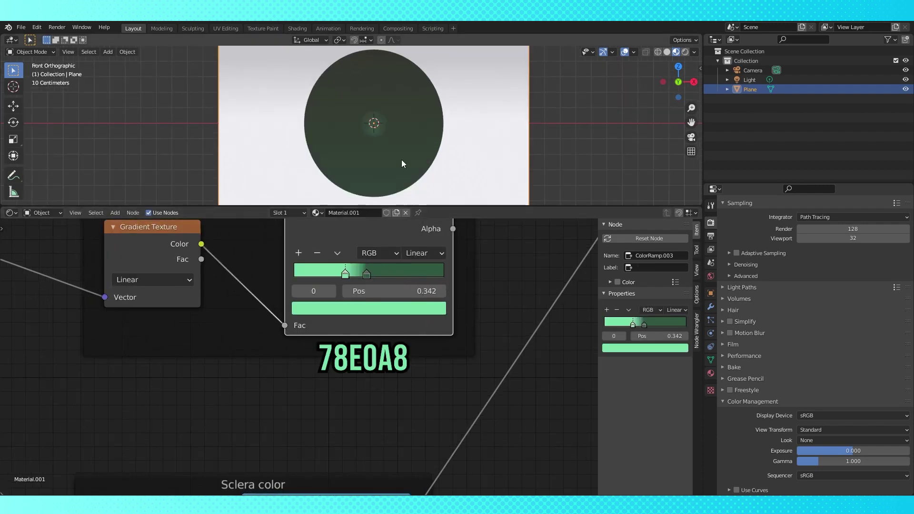
# - Adjust the Inner highlight Factor Multiply vector to 4.320 in X and 3.280 in Y
pyautogui.scroll(-3, 401, 163)
pyautogui.scroll(-12, 196, 274)
pyautogui.moveTo(196, 275); pyautogui.dragTo(239, 356, button='middle')
pyautogui.scroll(9, 239, 355)
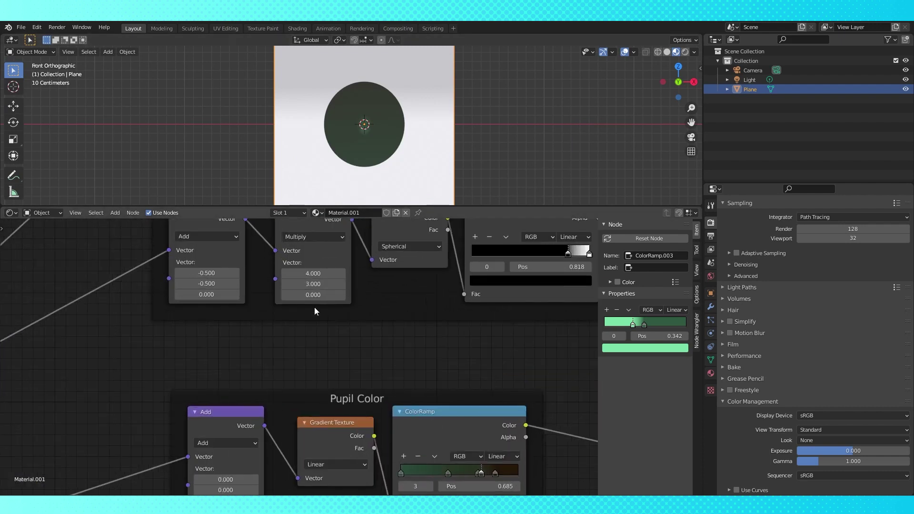
pyautogui.scroll(2, 314, 308)
pyautogui.moveTo(312, 273); pyautogui.dragTo(324, 273)
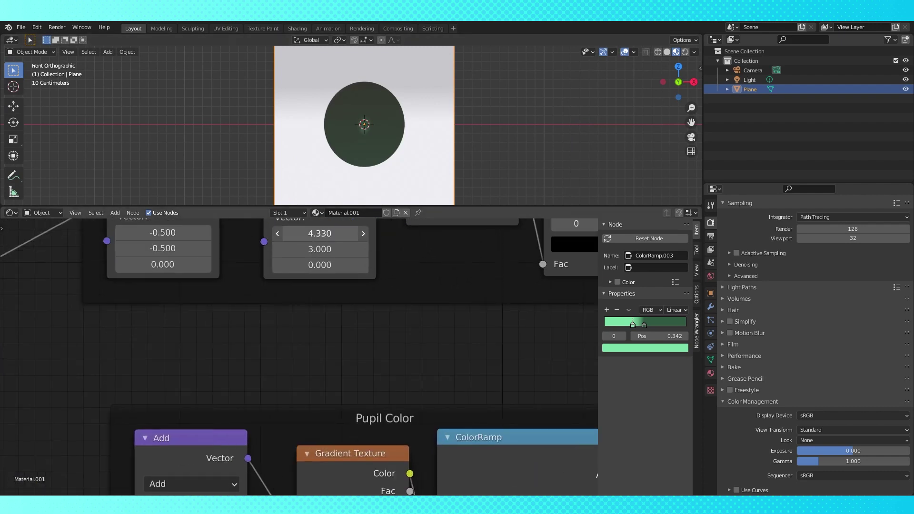
pyautogui.moveTo(319, 233); pyautogui.dragTo(329, 249)
# - Set the X and Y values of the Inner highlight Factor Add node to -0.490
pyautogui.scroll(2, 333, 157)
pyautogui.moveTo(210, 340); pyautogui.dragTo(310, 388, button='middle')
pyautogui.scroll(-3, 414, 379)
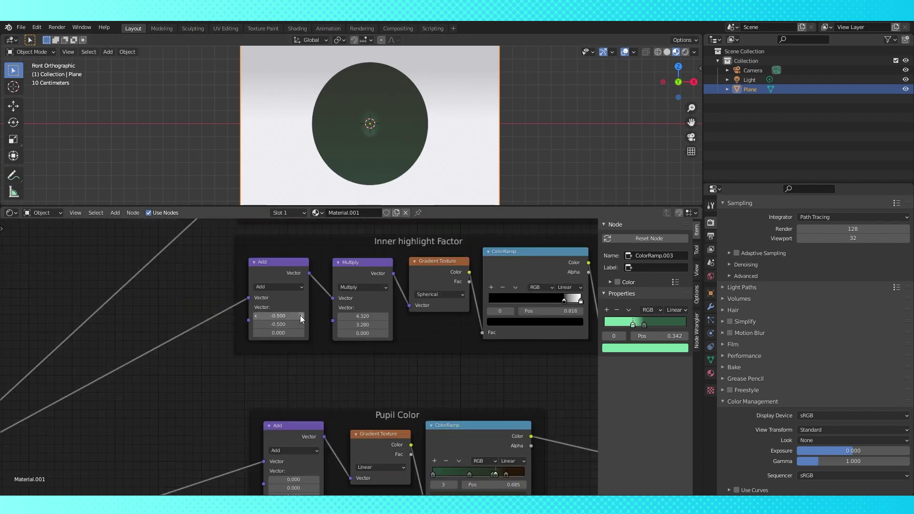
pyautogui.scroll(2, 300, 316)
pyautogui.moveTo(299, 291); pyautogui.dragTo(307, 291)
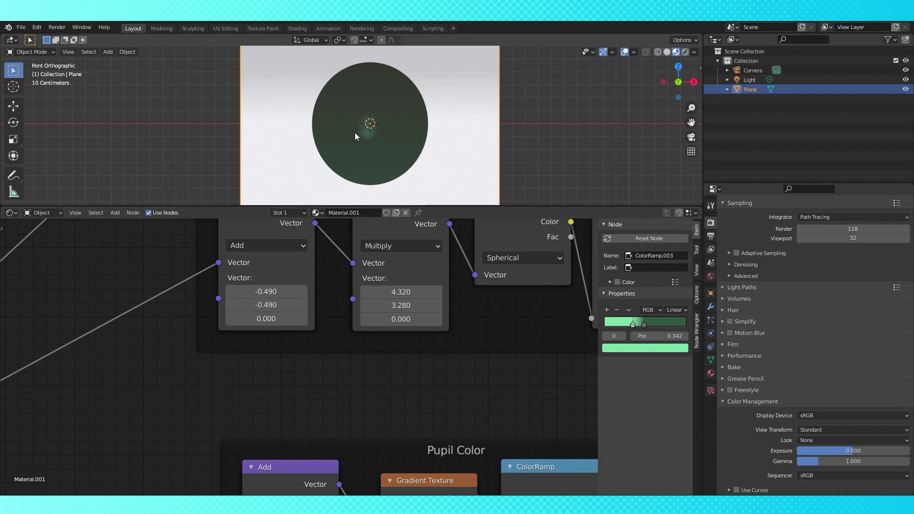
# - Add reroutes to the Vector Rotate links feeding Pupil Color and Sclera color, and place them so the wires run squarely around the frames
pyautogui.press('Home')
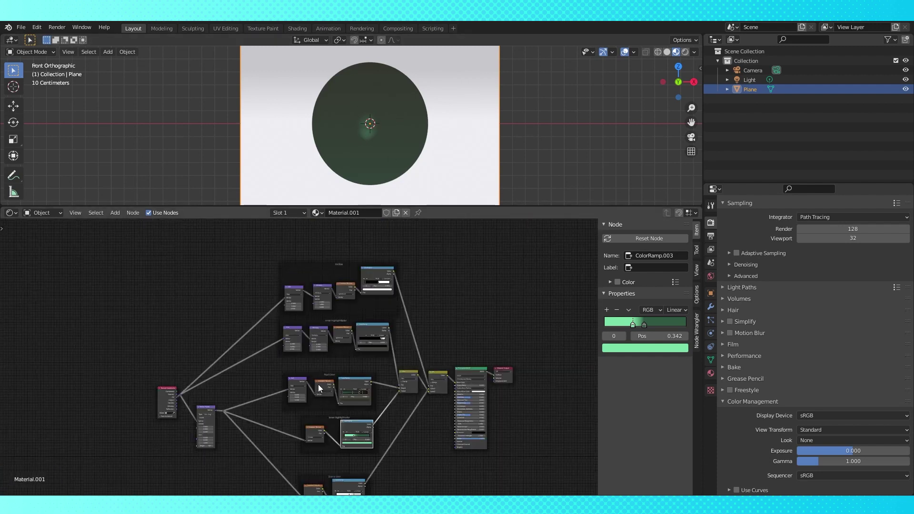
pyautogui.keyDown('shift'); pyautogui.moveTo(236, 362); pyautogui.dragTo(236, 374, button='right'); pyautogui.keyUp('shift')
pyautogui.keyDown('shift'); pyautogui.moveTo(236, 414); pyautogui.dragTo(236, 421, button='right'); pyautogui.keyUp('shift')
pyautogui.moveTo(235, 418); pyautogui.dragTo(203, 463)
pyautogui.moveTo(236, 367); pyautogui.dragTo(203, 357)
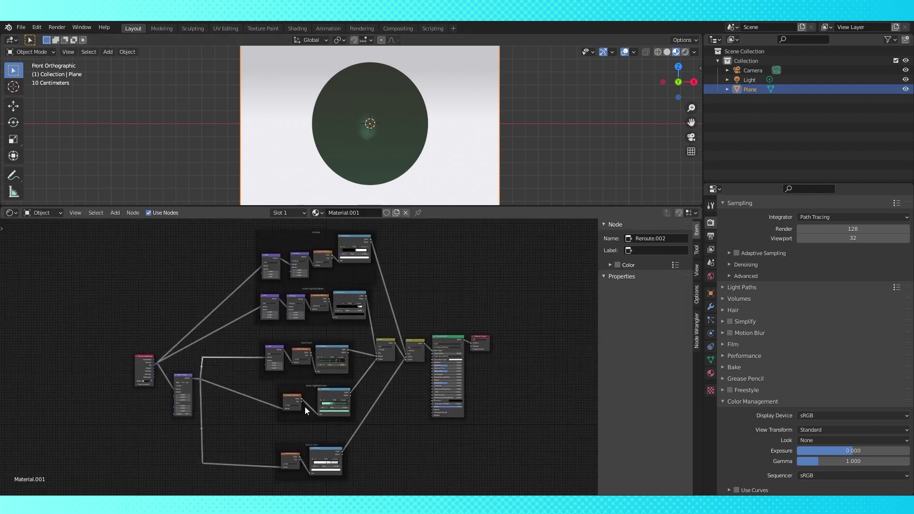
# - Add two reroutes to the Sclera color output link and position them to route the wire around to the final Mix node
pyautogui.keyDown('shift'); pyautogui.moveTo(366, 407); pyautogui.dragTo(380, 408, button='right'); pyautogui.keyUp('shift')
pyautogui.moveTo(372, 407); pyautogui.dragTo(401, 455)
pyautogui.moveTo(402, 455); pyautogui.dragTo(334, 457, button='middle')
pyautogui.scroll(6, 375, 288)
pyautogui.moveTo(428, 328); pyautogui.dragTo(467, 329)
pyautogui.keyDown('shift'); pyautogui.moveTo(367, 399); pyautogui.dragTo(400, 400, button='right'); pyautogui.keyUp('shift')
pyautogui.moveTo(383, 399); pyautogui.dragTo(358, 334)
pyautogui.scroll(-8, 352, 367)
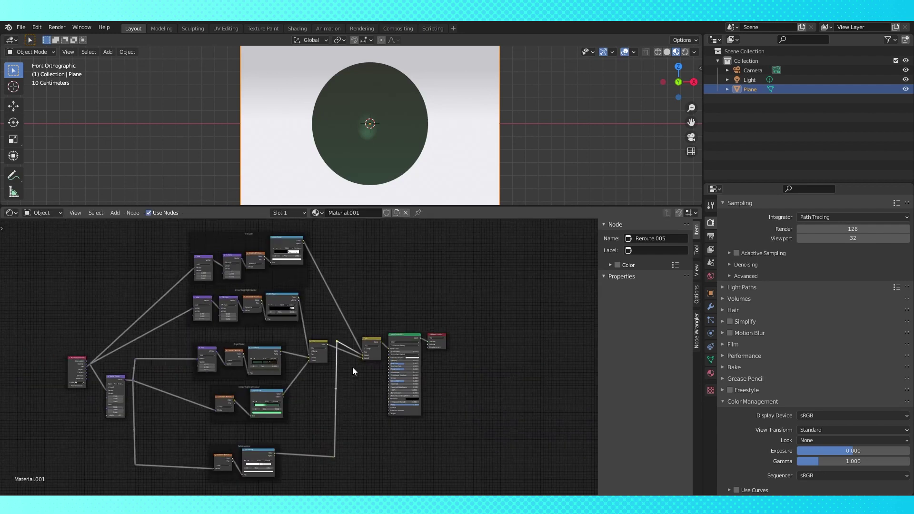
# - Group the framed eye nodes, Vector Rotate, reroutes and both Mix nodes into a node group, and return to the main material tree
pyautogui.scroll(-4, 381, 181)
pyautogui.moveTo(375, 284); pyautogui.dragTo(415, 269, button='middle')
pyautogui.scroll(-2, 414, 268)
pyautogui.moveTo(208, 252); pyautogui.dragTo(377, 438)
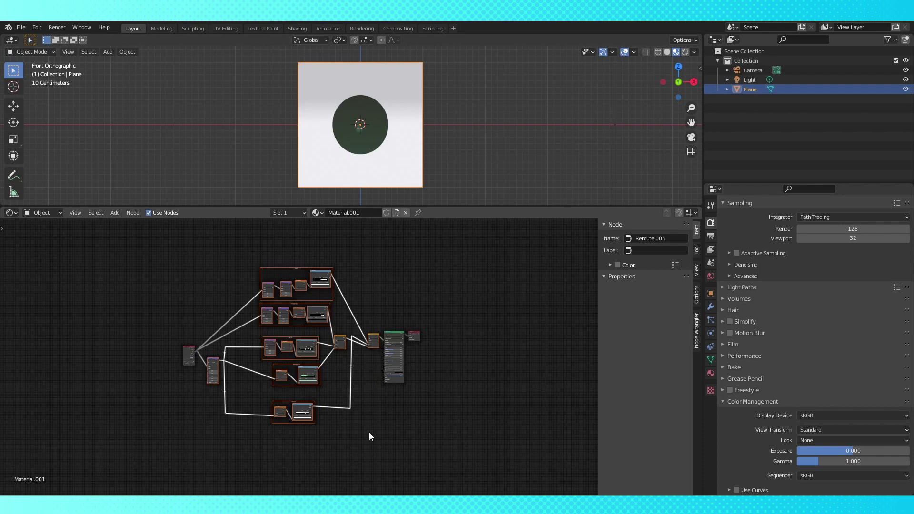
pyautogui.scroll(1, 376, 395)
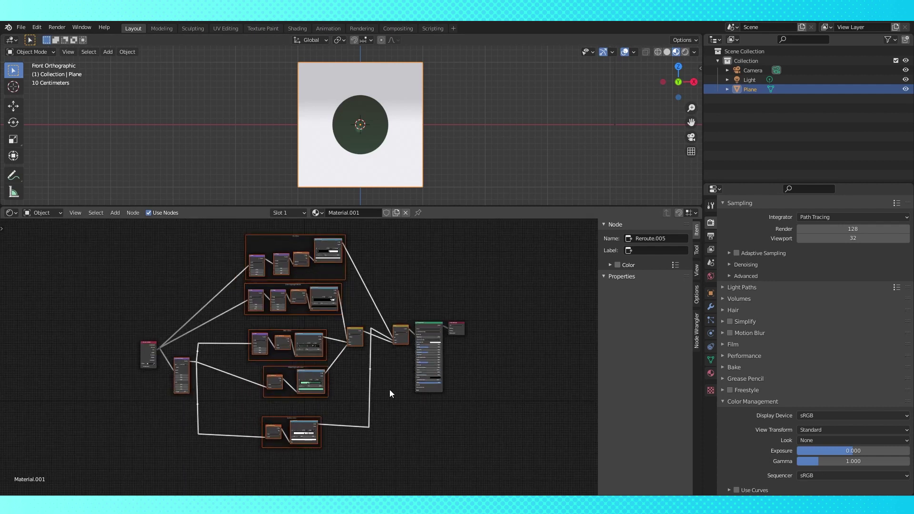
pyautogui.hotkey('ctrl', 'g')
pyautogui.press('Tab')
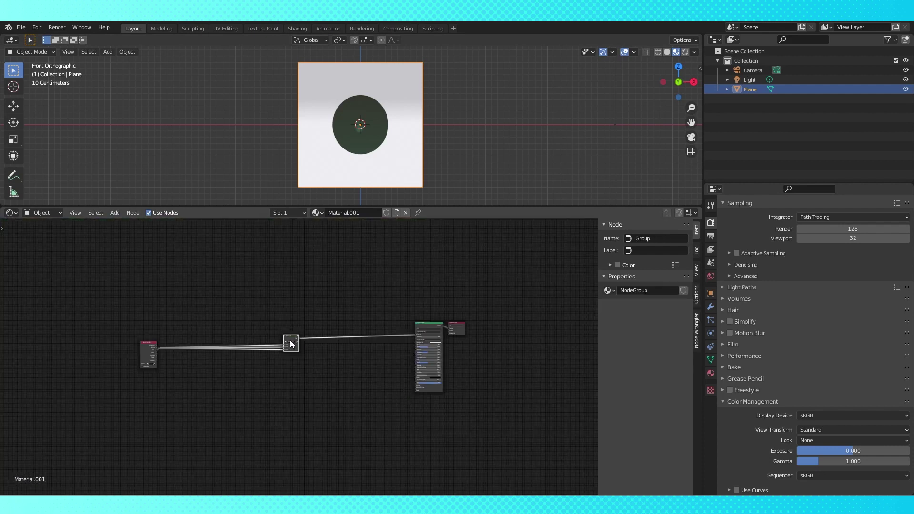
# - Ungroup the eye nodes, regroup them together with the Texture Coordinate reroute, and return to the main material tree
pyautogui.press('Home')
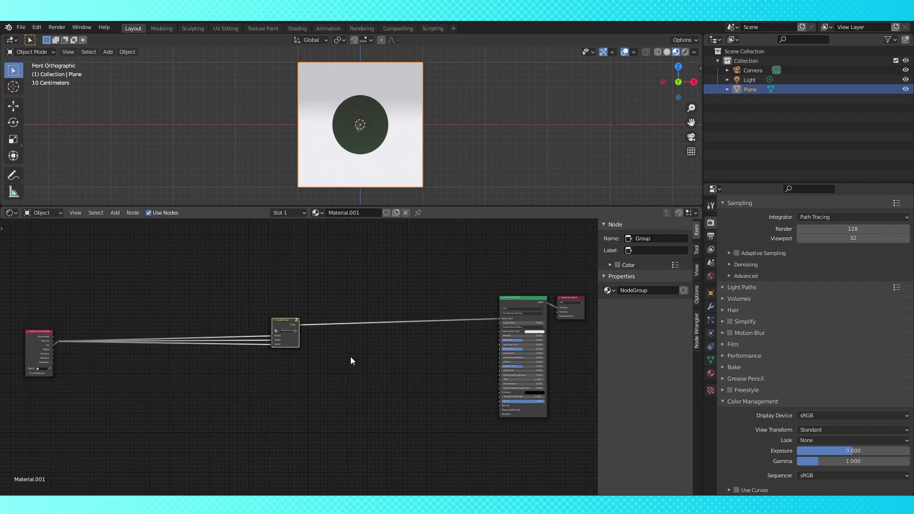
pyautogui.hotkey('ctrl', 'alt', 'g')
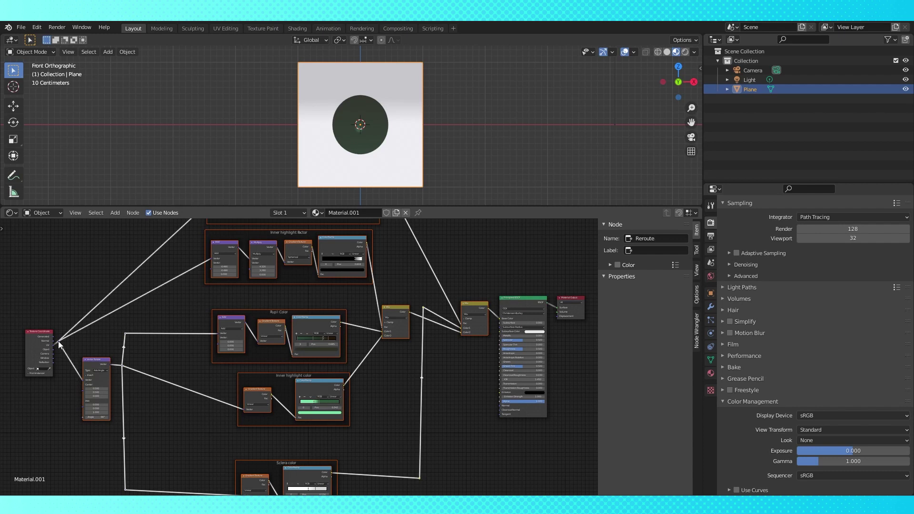
pyautogui.press('Home')
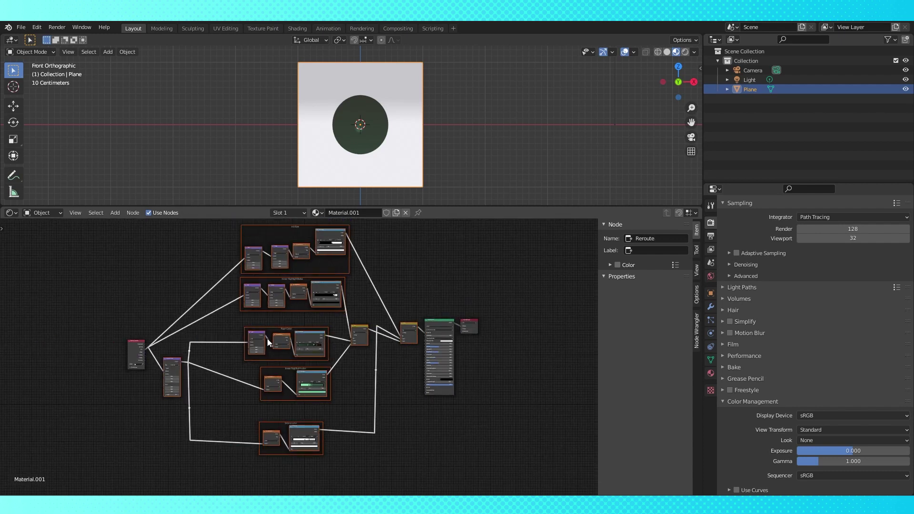
pyautogui.hotkey('ctrl', 'g')
pyautogui.press('Tab')
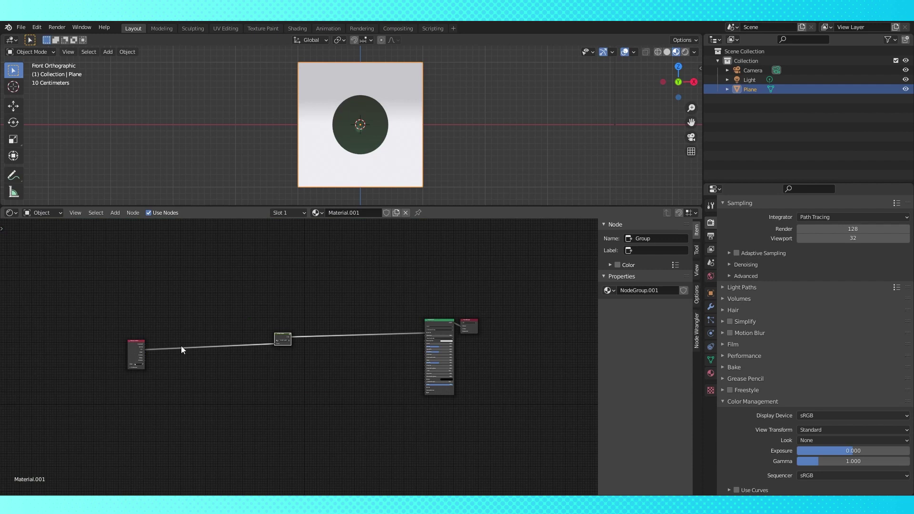
# - Move the node group and the Texture Coordinate node close together, leaving free space before the Principled BSDF
pyautogui.moveTo(275, 335); pyautogui.dragTo(275, 356)
pyautogui.scroll(7, 224, 346)
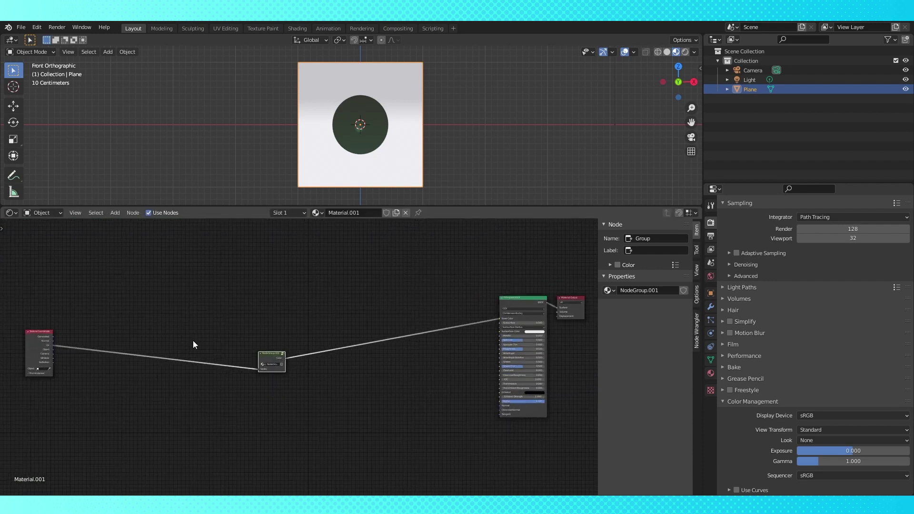
pyautogui.moveTo(18, 331); pyautogui.dragTo(169, 344)
pyautogui.scroll(2, 219, 352)
pyautogui.click(260, 351)
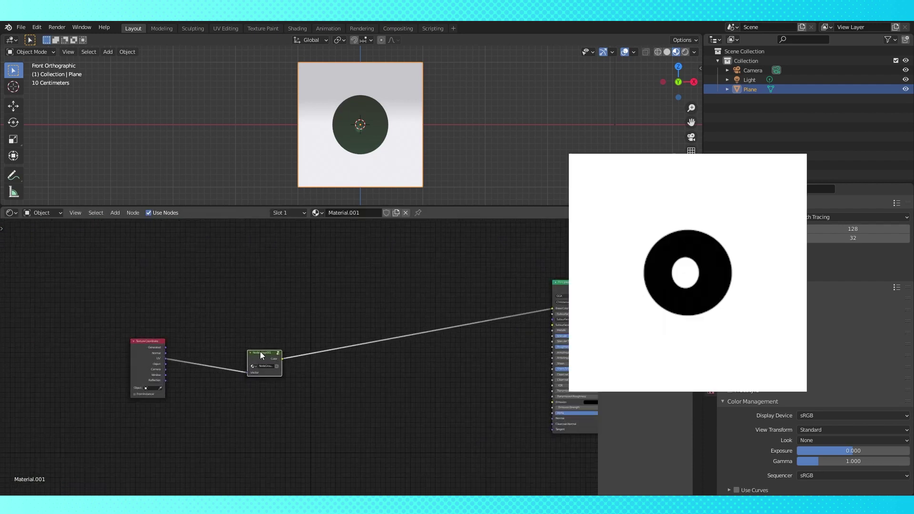
pyautogui.moveTo(399, 397); pyautogui.dragTo(324, 399, button='middle')
pyautogui.moveTo(190, 351); pyautogui.dragTo(316, 362)
pyautogui.moveTo(76, 343); pyautogui.dragTo(162, 366)
pyautogui.moveTo(276, 362); pyautogui.dragTo(193, 377, button='middle')
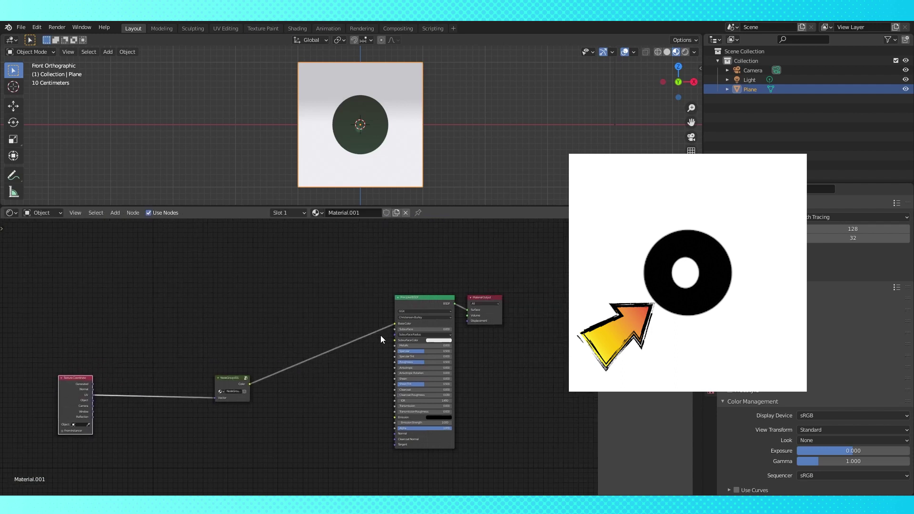
pyautogui.moveTo(233, 381); pyautogui.dragTo(205, 379)
# - Insert a MixRGB node between the group and Principled BSDF, move the group's link to Color2, and raise the factor to its maximum
pyautogui.hotkey('shift', 'a')
pyautogui.moveTo(275, 371)
pyautogui.click(357, 416)
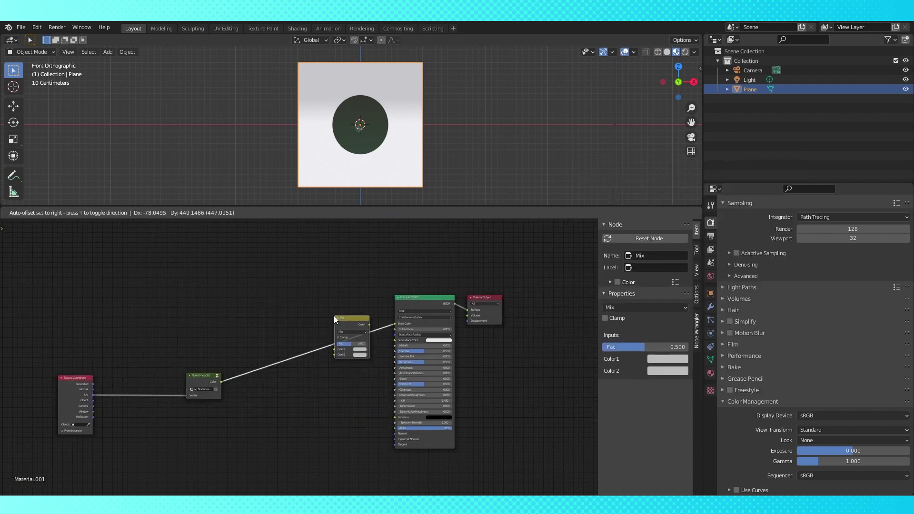
pyautogui.click(335, 318)
pyautogui.moveTo(333, 350); pyautogui.dragTo(332, 355)
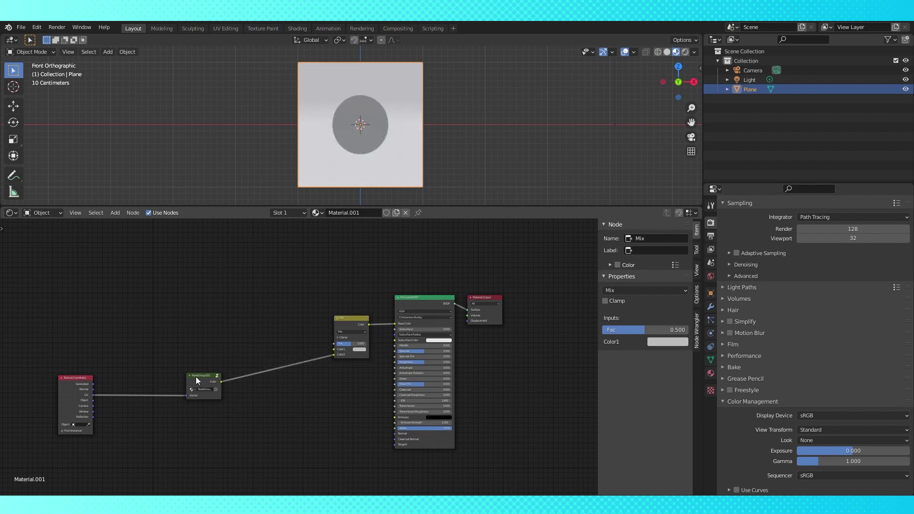
pyautogui.moveTo(351, 343); pyautogui.dragTo(369, 343)
# - Add a ColorRamp above the node group and connect its Color output to the new Mix node's Fac input
pyautogui.scroll(3, 391, 373)
pyautogui.scroll(-2, 391, 372)
pyautogui.moveTo(205, 361); pyautogui.dragTo(307, 365, button='middle')
pyautogui.moveTo(295, 384); pyautogui.dragTo(305, 401)
pyautogui.hotkey('shift', 'a')
pyautogui.moveTo(228, 335)
pyautogui.click(276, 354)
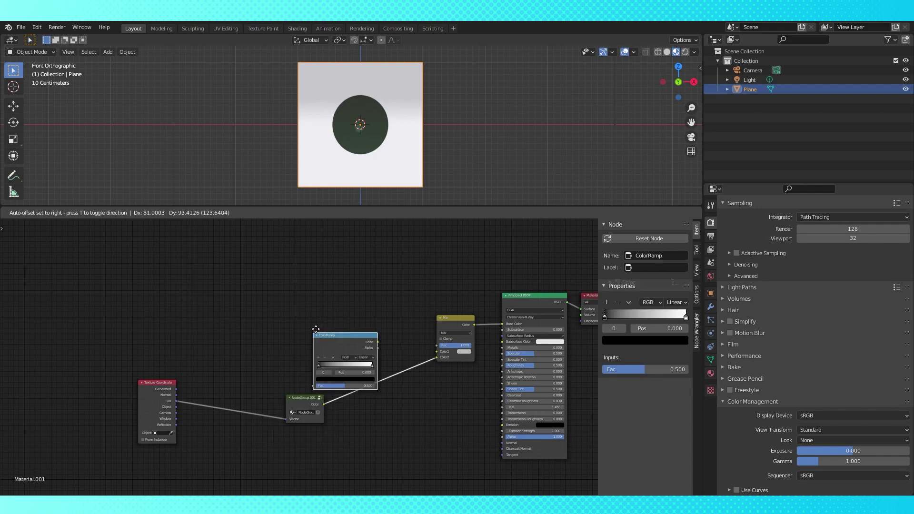
pyautogui.click(312, 290)
pyautogui.moveTo(373, 302); pyautogui.dragTo(436, 345)
pyautogui.moveTo(324, 297); pyautogui.dragTo(366, 294)
# - Add a Gradient Texture node in front of the new ColorRamp
pyautogui.hotkey('shift', 'a')
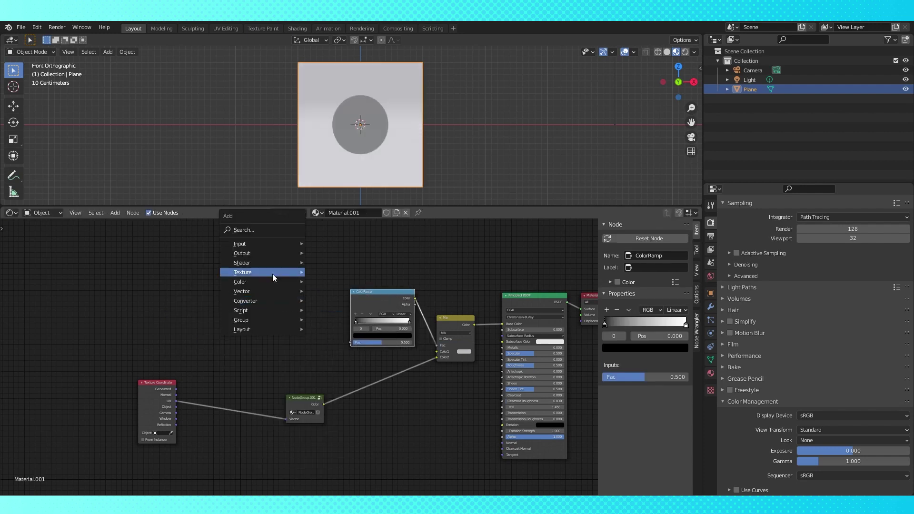
pyautogui.moveTo(272, 273)
pyautogui.click(326, 305)
pyautogui.click(292, 296)
# - Add a Vector Math node before the Gradient Texture, duplicate it, and set the one nearest the texture to Multiply
pyautogui.hotkey('shift', 'a')
pyautogui.moveTo(248, 304)
pyautogui.click(303, 431)
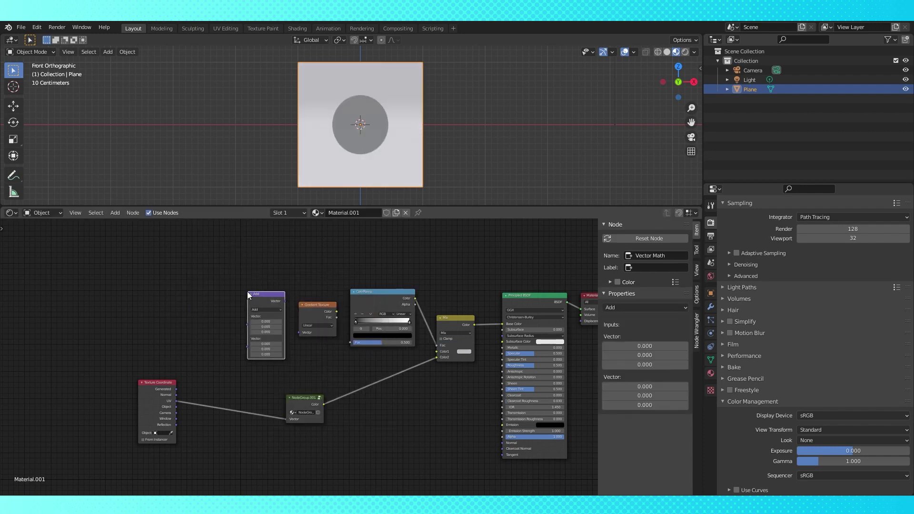
pyautogui.click(247, 291)
pyautogui.hotkey('shift', 'd')
pyautogui.click(190, 292)
pyautogui.click(278, 309)
pyautogui.click(269, 326)
# - Chain the Texture Coordinate UV output through Add, Multiply and the Gradient Texture into the new ColorRamp's Fac input
pyautogui.moveTo(157, 384); pyautogui.dragTo(80, 380)
pyautogui.moveTo(98, 397); pyautogui.dragTo(190, 324)
pyautogui.moveTo(228, 301); pyautogui.dragTo(247, 324)
pyautogui.moveTo(285, 301); pyautogui.dragTo(299, 332)
pyautogui.click(304, 331)
pyautogui.scroll(3, 297, 355)
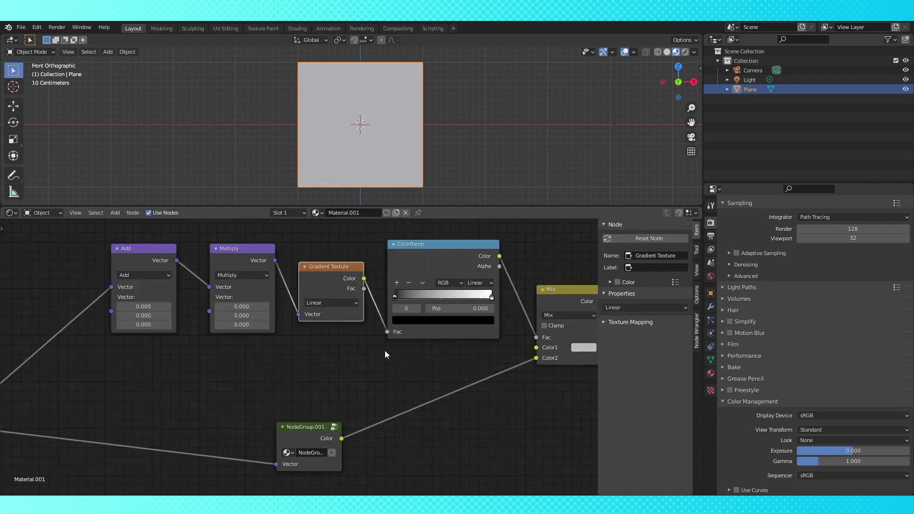
# - Set the new ColorRamp to Constant interpolation, move the white stop to the start and the black stop to about 0.745
pyautogui.click(480, 284)
pyautogui.click(482, 332)
pyautogui.moveTo(416, 352); pyautogui.dragTo(353, 382, button='middle')
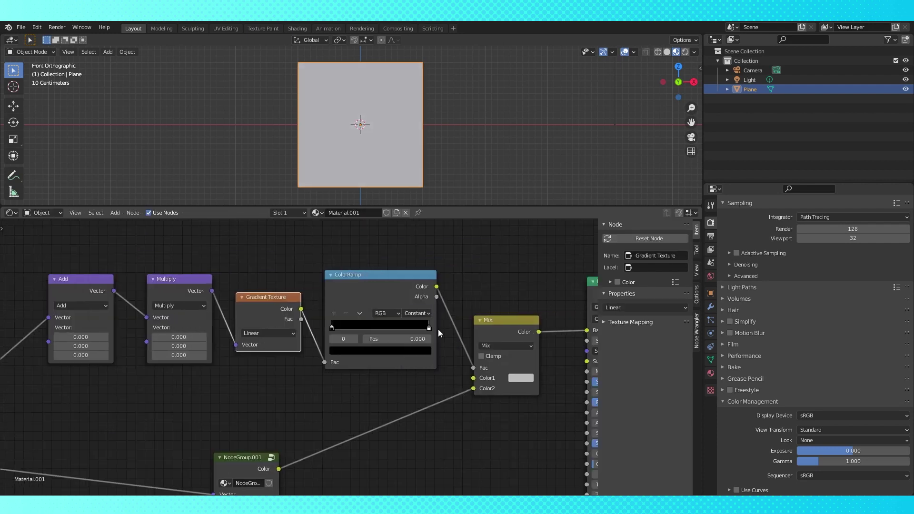
pyautogui.moveTo(376, 328); pyautogui.dragTo(391, 328)
pyautogui.moveTo(428, 328); pyautogui.dragTo(266, 335)
pyautogui.moveTo(388, 329); pyautogui.dragTo(407, 328)
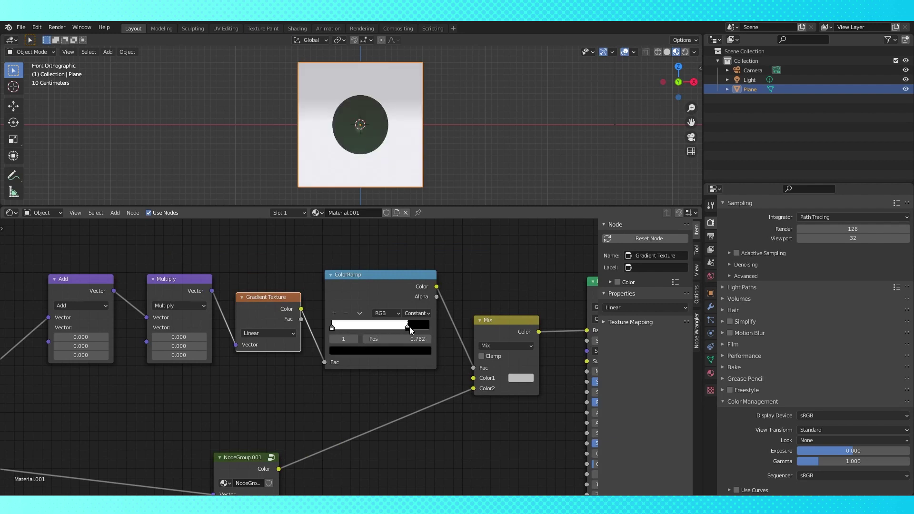
# - Switch the new Gradient Texture to Spherical and move the ramp's black stop to about 0.673
pyautogui.click(290, 333)
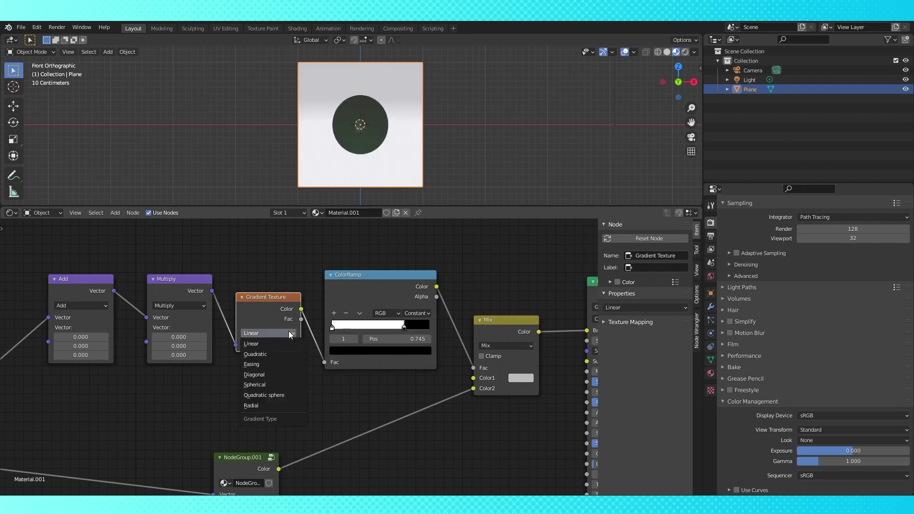
pyautogui.click(274, 385)
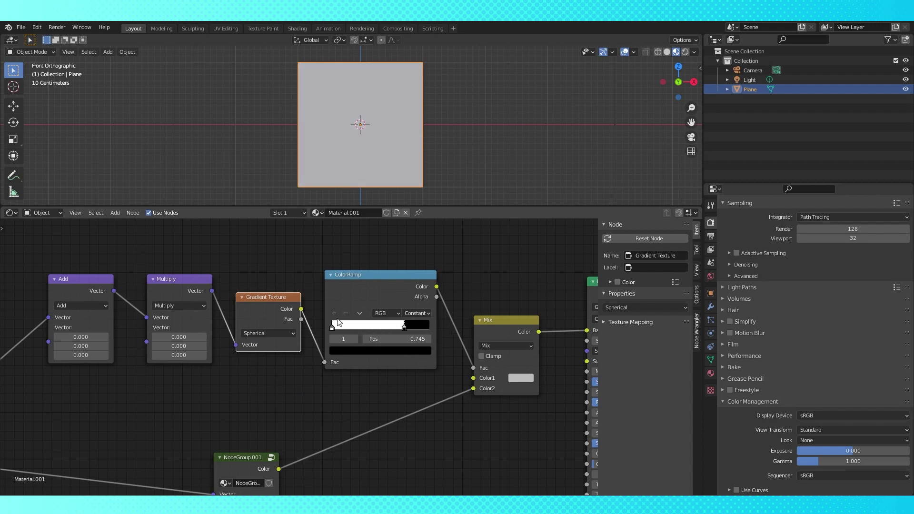
pyautogui.moveTo(405, 329); pyautogui.dragTo(373, 332)
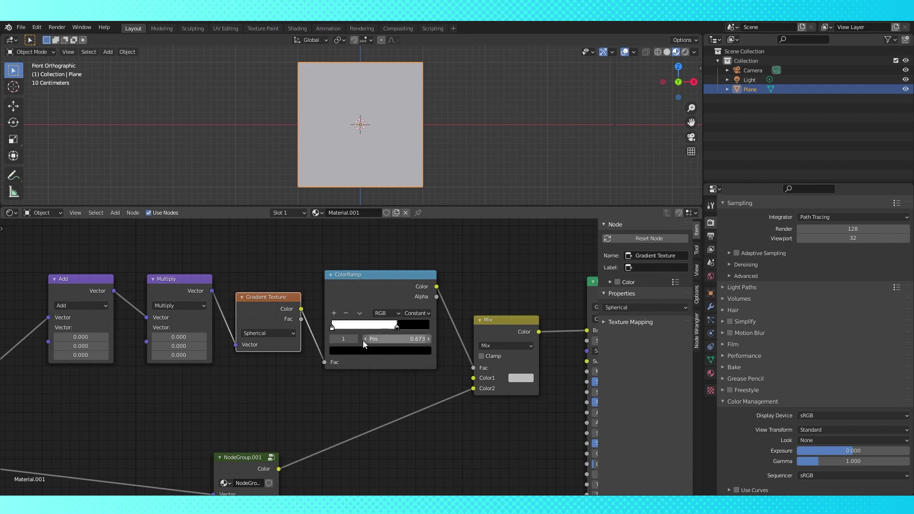
# - Set the new Multiply node's X and Y values to 1
pyautogui.moveTo(221, 404); pyautogui.dragTo(273, 405, button='middle')
pyautogui.click(230, 336)
pyautogui.write('1')
pyautogui.press('Tab')
pyautogui.write('1')
pyautogui.press('Return')
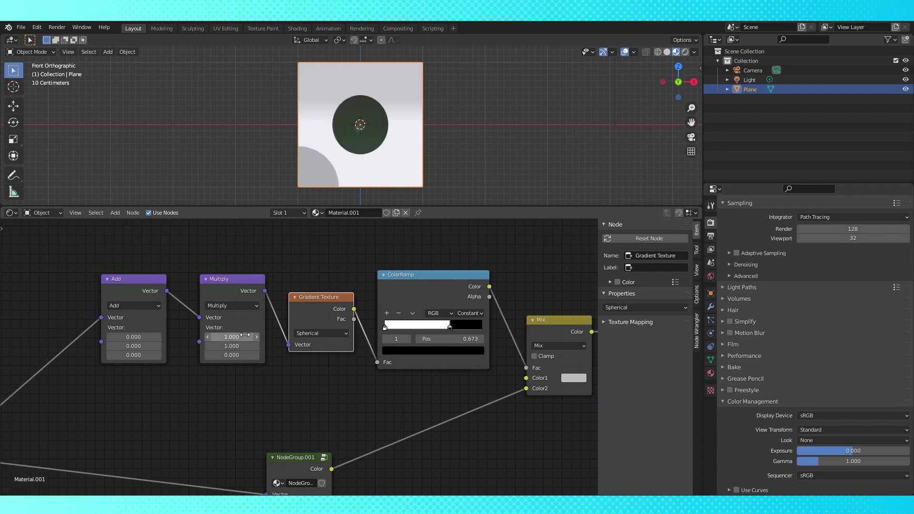
# - Set the new Add node's X and Y values to -0.5
pyautogui.click(135, 337)
pyautogui.write('-.5')
pyautogui.press('Return')
pyautogui.click(137, 346)
pyautogui.write('-0.5')
pyautogui.press('Return')
# - Set the new Multiply node's X and Y values to 3
pyautogui.click(218, 337)
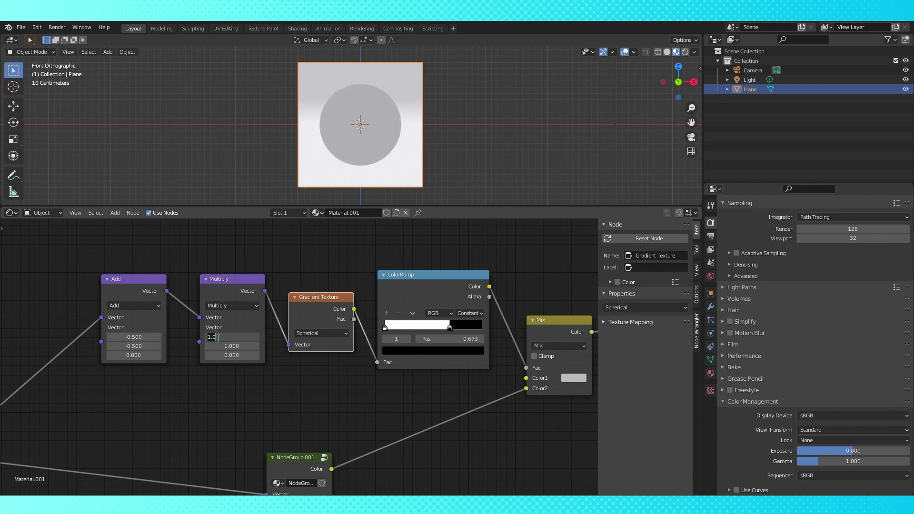
pyautogui.write('3')
pyautogui.click(221, 346)
pyautogui.write('3')
pyautogui.press('Return')
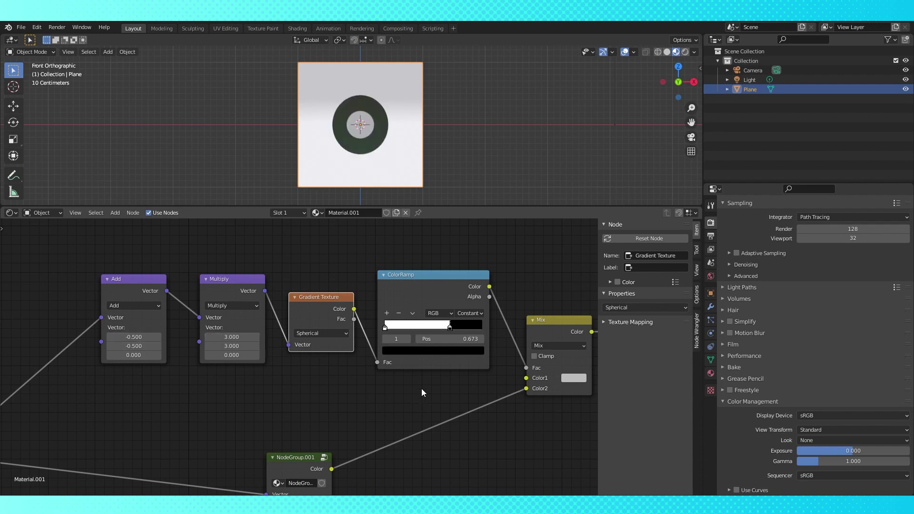
# - Move the black stop of the spherical mask's color ramp to about 0.527
pyautogui.scroll(1, 422, 389)
pyautogui.moveTo(384, 335); pyautogui.dragTo(366, 336)
pyautogui.moveTo(249, 389); pyautogui.dragTo(327, 387, button='middle')
pyautogui.moveTo(383, 425)
pyautogui.mouseDown(button='middle')
pyautogui.moveTo(290, 416)
pyautogui.moveTo(379, 414)
pyautogui.mouseUp(button='middle')
# - Set the mask's Multiply node to X 2.56 and Y 2.63
pyautogui.click(192, 331)
pyautogui.write('2.5')
pyautogui.press('Return')
pyautogui.click(204, 343)
pyautogui.write('2.5')
pyautogui.press('Return')
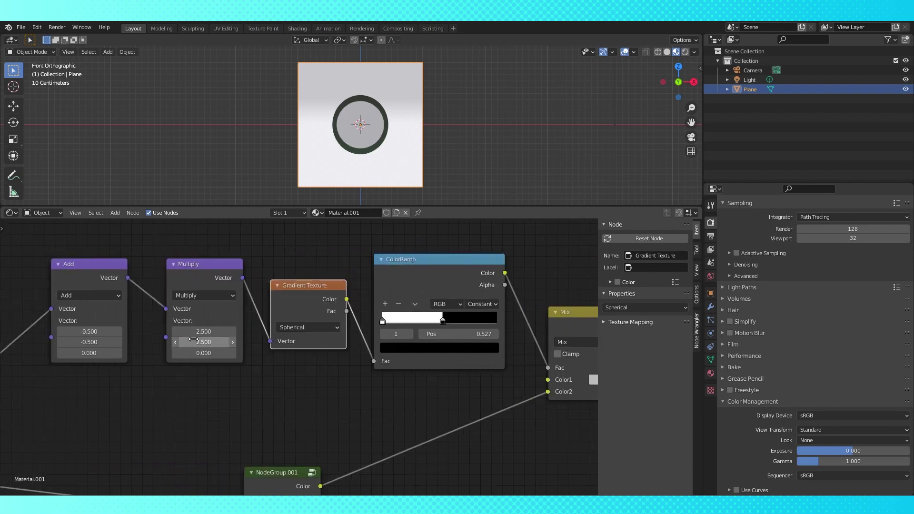
pyautogui.scroll(3, 204, 342)
pyautogui.moveTo(179, 324); pyautogui.dragTo(182, 325)
# - Move the four mask nodes higher in the node tree and place a duplicate of the chain beneath them
pyautogui.scroll(-5, 198, 348)
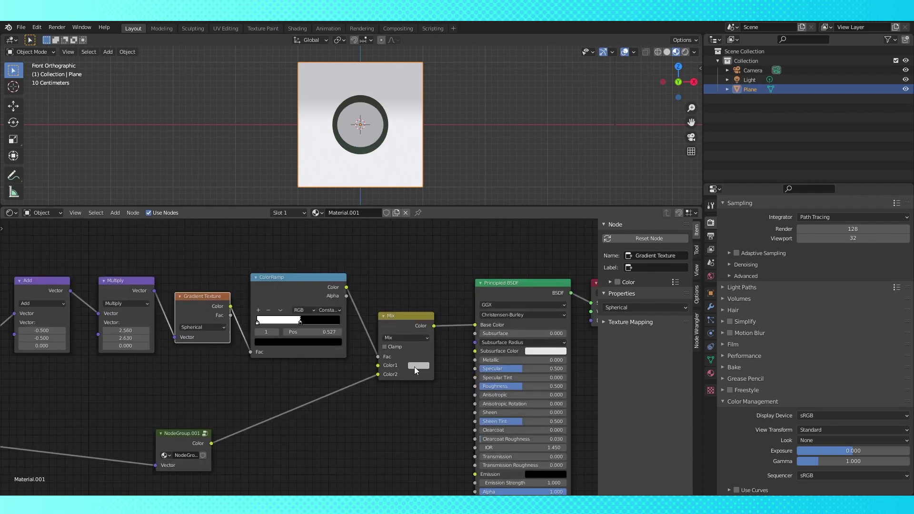
pyautogui.scroll(-3, 321, 337)
pyautogui.moveTo(153, 283); pyautogui.dragTo(292, 351)
pyautogui.moveTo(292, 323); pyautogui.dragTo(286, 262)
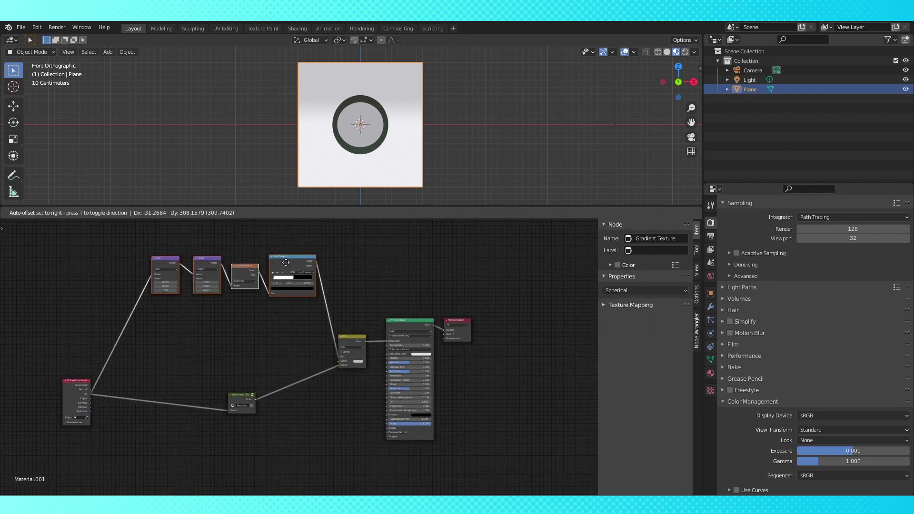
pyautogui.click(285, 261)
pyautogui.hotkey('shift', 'd')
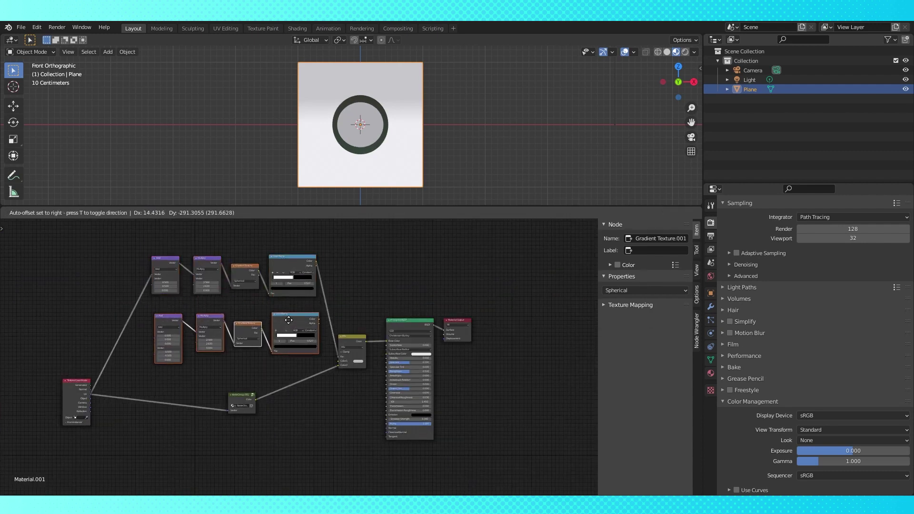
pyautogui.click(288, 319)
# - Add two Frame nodes and place each of the two mask chains inside its own frame
pyautogui.moveTo(375, 276); pyautogui.dragTo(461, 306, button='middle')
pyautogui.hotkey('shift', 'a')
pyautogui.moveTo(414, 307)
pyautogui.click(471, 306)
pyautogui.click(493, 255)
pyautogui.hotkey('shift', 'd')
pyautogui.click(329, 241)
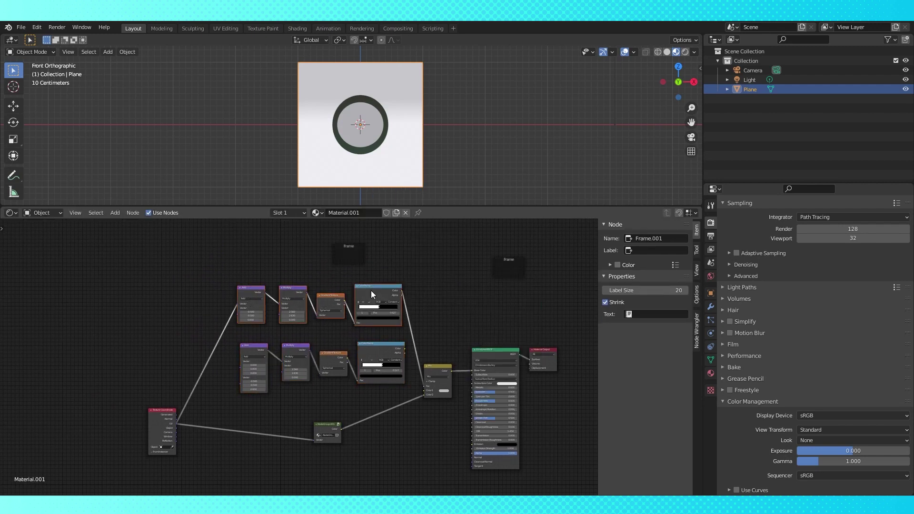
pyautogui.moveTo(260, 348); pyautogui.dragTo(381, 381)
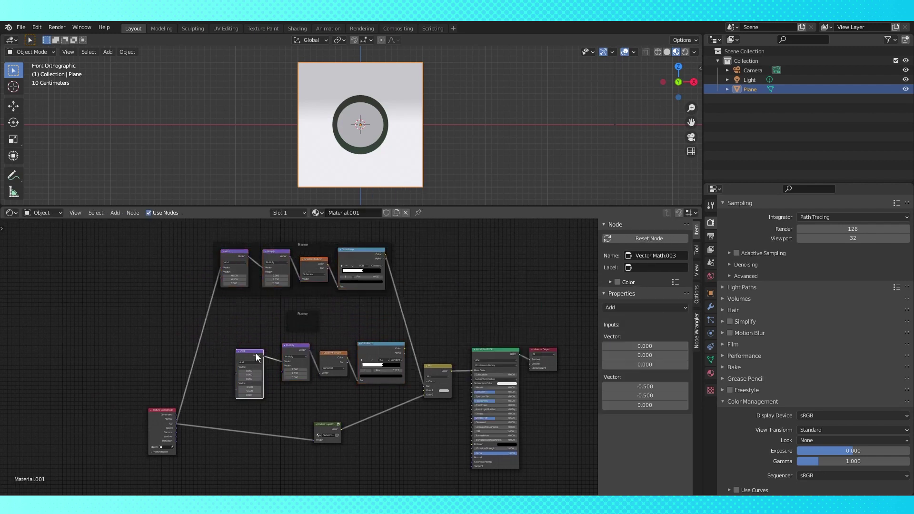
pyautogui.moveTo(298, 347); pyautogui.dragTo(321, 315)
# - Label the upper frame "Inner Iris Size" and the lower frame "Pupil Size"
pyautogui.click(305, 246)
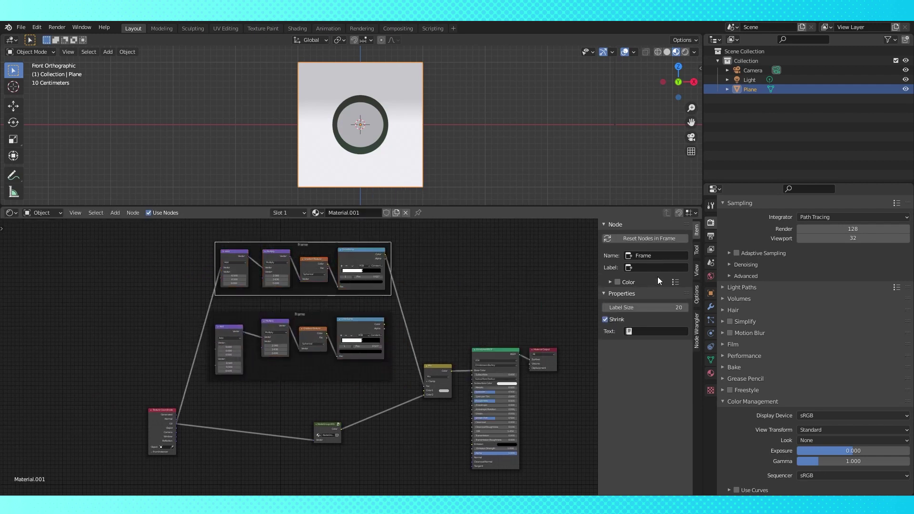
pyautogui.click(646, 268)
pyautogui.write('Inner Iris Size')
pyautogui.press('Return')
pyautogui.click(300, 315)
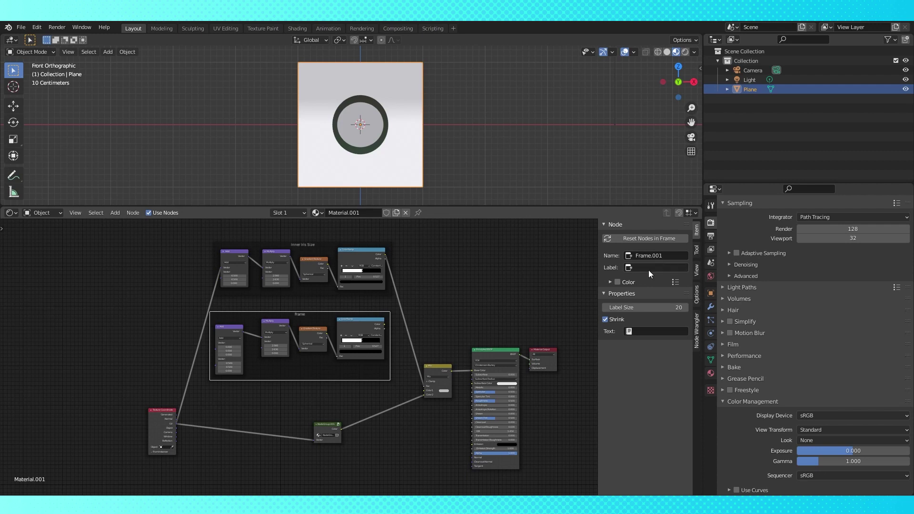
pyautogui.click(647, 269)
pyautogui.write('Pupil Size')
pyautogui.press('Return')
# - Move the Texture Coordinate node away from the frames and route its UV output through a reroute into the Pupil Size Add node
pyautogui.moveTo(152, 411); pyautogui.dragTo(104, 393)
pyautogui.click(104, 393)
pyautogui.moveTo(151, 349); pyautogui.dragTo(165, 345, button='middle')
pyautogui.click(182, 359)
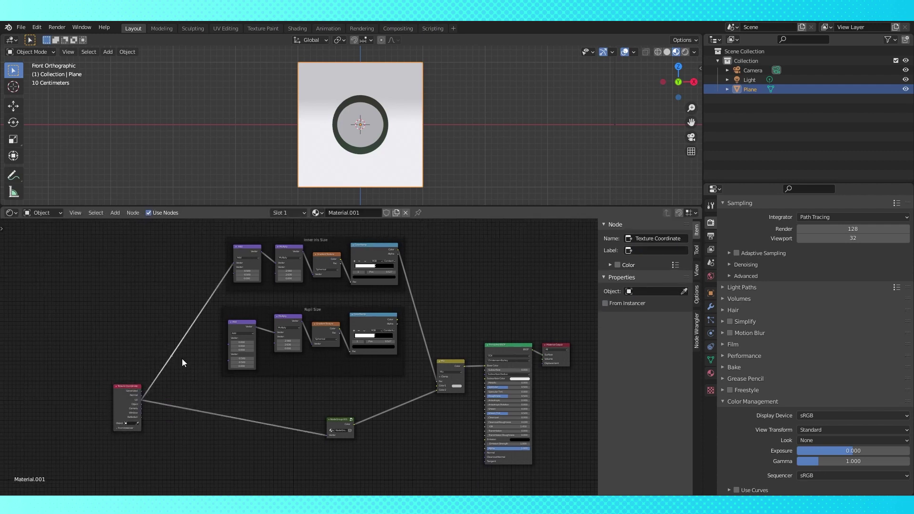
pyautogui.moveTo(172, 354); pyautogui.dragTo(229, 344)
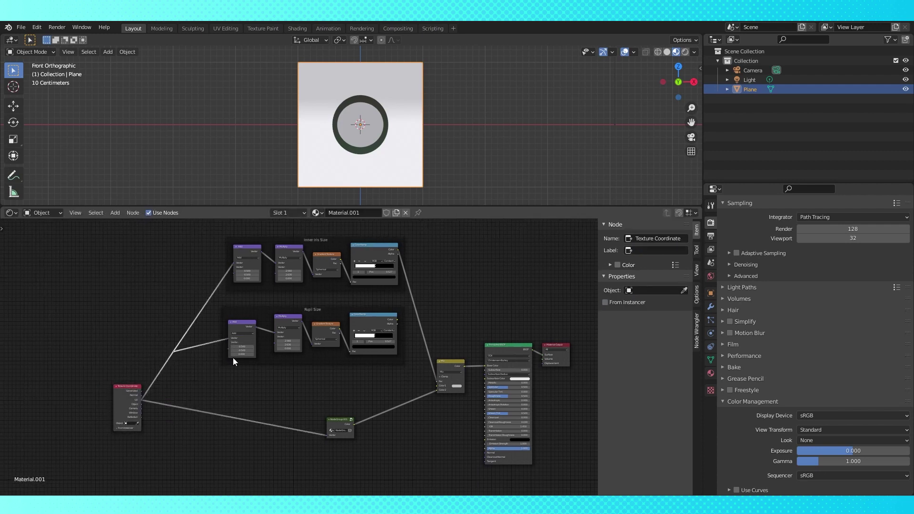
# - Duplicate the Mix node, combine both mask ramps through its color inputs into the original Mix factor, and set its blending to Lighten
pyautogui.scroll(3, 406, 368)
pyautogui.moveTo(406, 368); pyautogui.dragTo(338, 373, button='middle')
pyautogui.moveTo(421, 367); pyautogui.dragTo(429, 365)
pyautogui.hotkey('shift', 'd')
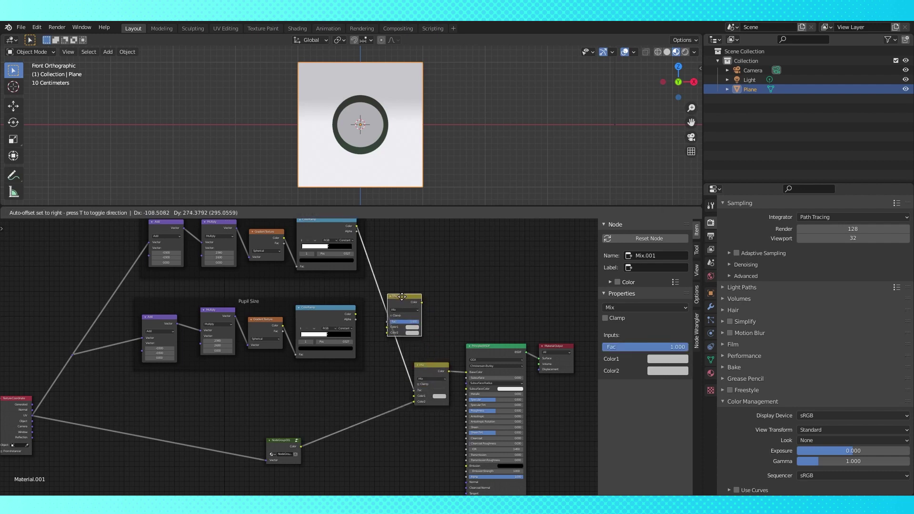
pyautogui.click(402, 296)
pyautogui.moveTo(356, 313); pyautogui.dragTo(386, 328)
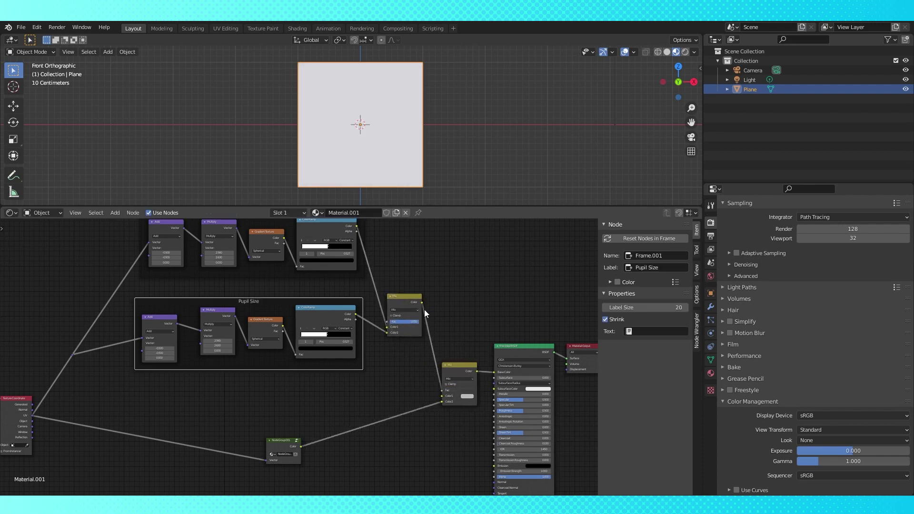
pyautogui.scroll(2, 555, 292)
pyautogui.click(447, 291)
pyautogui.click(441, 330)
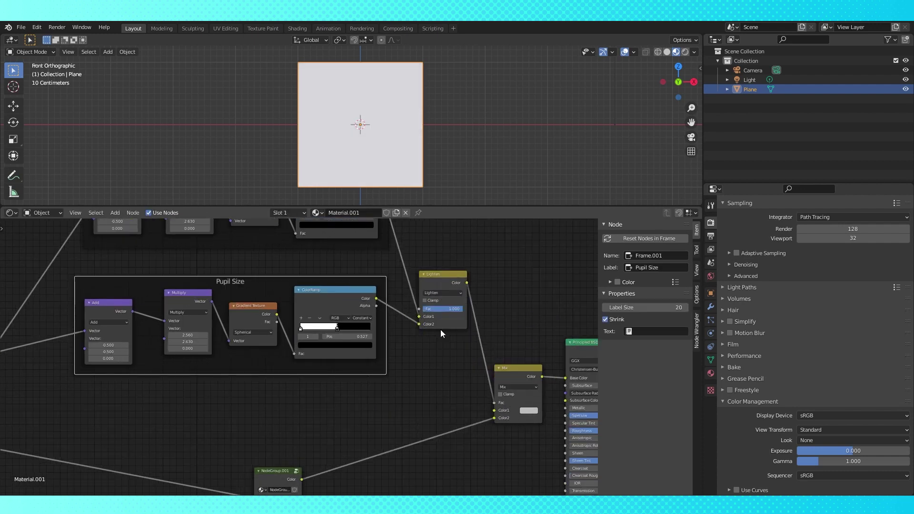
# - Set the final Mix node's Color1 to white and reverse the Pupil Size ramp so black precedes white
pyautogui.click(528, 409)
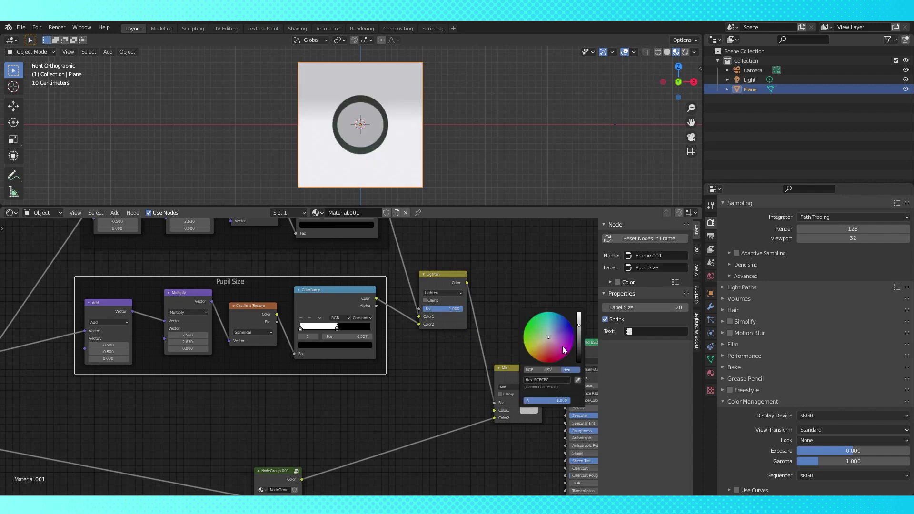
pyautogui.moveTo(578, 329)
pyautogui.mouseDown()
pyautogui.moveTo(578, 361)
pyautogui.moveTo(579, 312)
pyautogui.mouseUp()
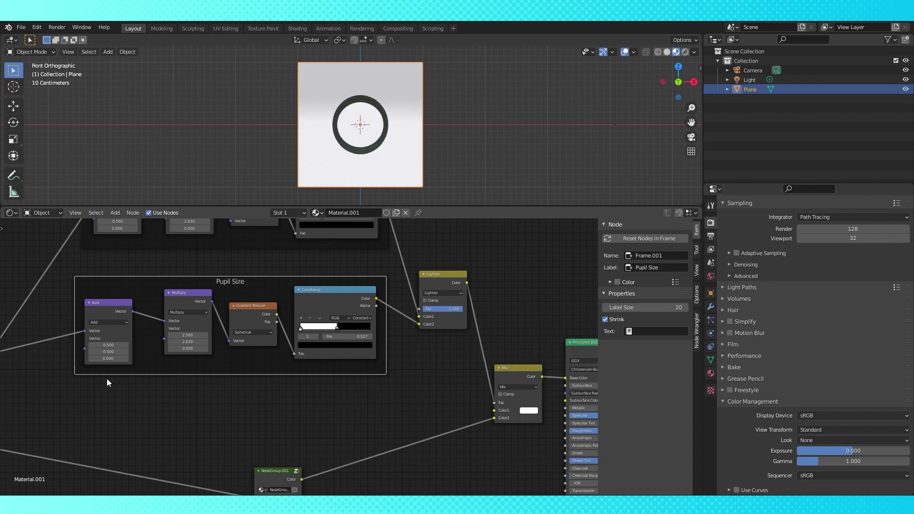
pyautogui.scroll(3, 381, 418)
pyautogui.moveTo(508, 392); pyautogui.dragTo(475, 377, button='middle')
pyautogui.scroll(1, 464, 382)
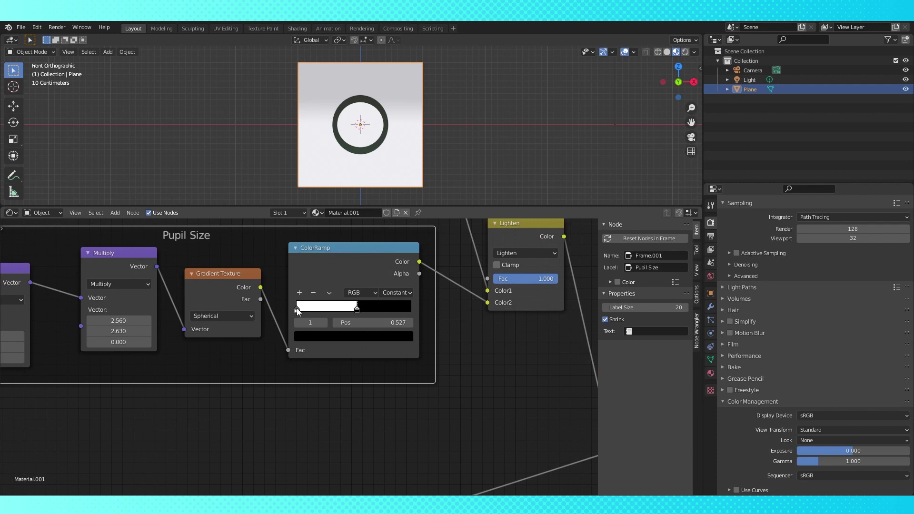
pyautogui.moveTo(297, 309); pyautogui.dragTo(387, 311)
# - Set the Pupil Size Multiply node to X 4.08 and Y 3.36, and nudge its Add node's X value to shift the pupil slightly
pyautogui.scroll(2, 371, 408)
pyautogui.moveTo(177, 431); pyautogui.dragTo(371, 415, button='middle')
pyautogui.scroll(1, 298, 358)
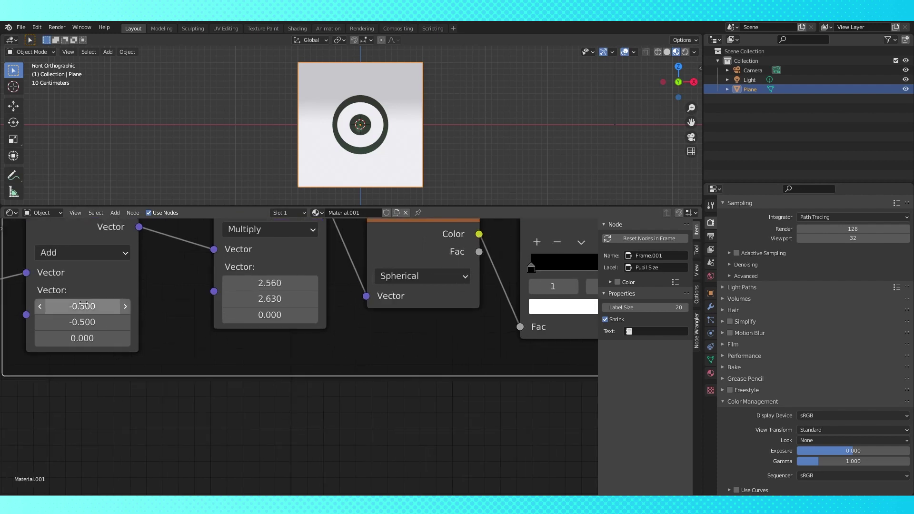
pyautogui.click(269, 285)
pyautogui.write('4')
pyautogui.press('Tab')
pyautogui.write('4')
pyautogui.press('Return')
pyautogui.scroll(5, 333, 171)
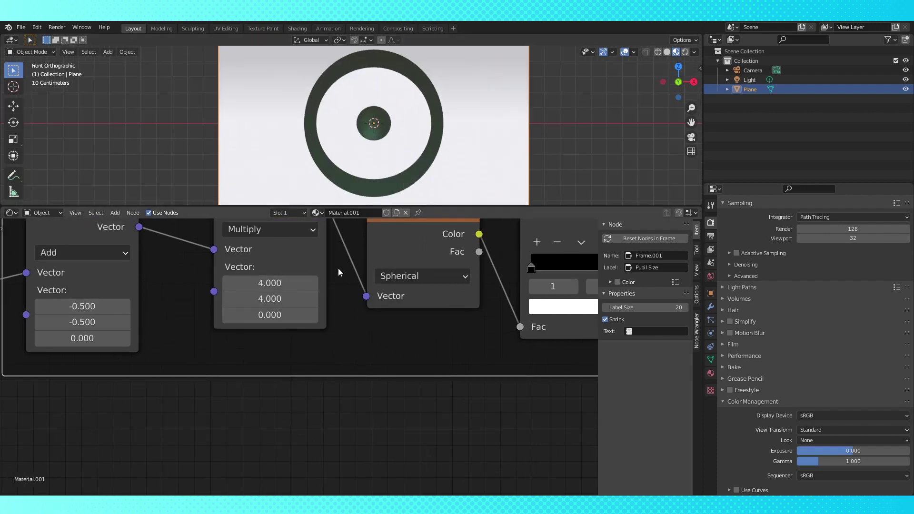
pyautogui.moveTo(270, 299); pyautogui.dragTo(239, 299)
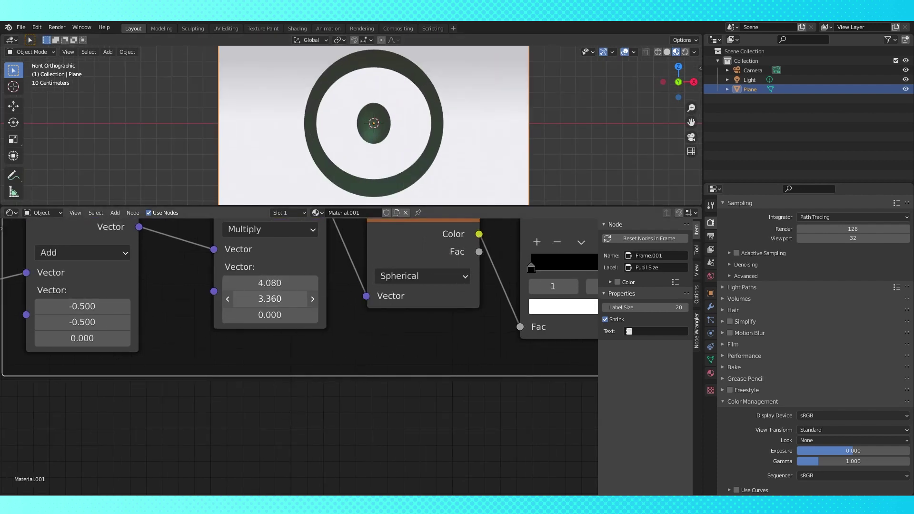
pyautogui.moveTo(82, 306)
pyautogui.mouseDown()
pyautogui.moveTo(95, 306)
pyautogui.moveTo(83, 306)
pyautogui.mouseUp()
# - Group both framed mask chains with the Lighten node and return to the main node tree
pyautogui.keyDown('ctrl'); pyautogui.moveTo(361, 224); pyautogui.dragTo(359, 396, button='middle'); pyautogui.keyUp('ctrl')
pyautogui.scroll(-2, 295, 333)
pyautogui.moveTo(227, 230); pyautogui.dragTo(226, 261, button='middle')
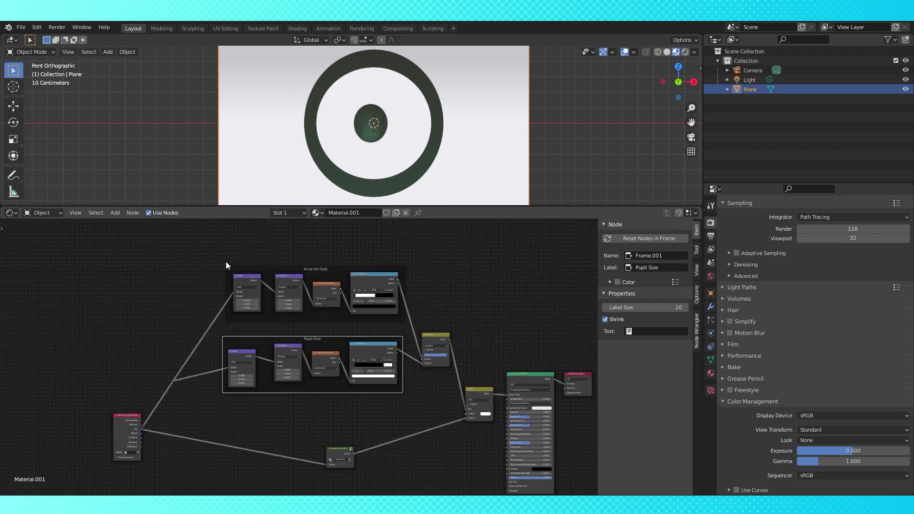
pyautogui.moveTo(151, 241); pyautogui.dragTo(442, 395)
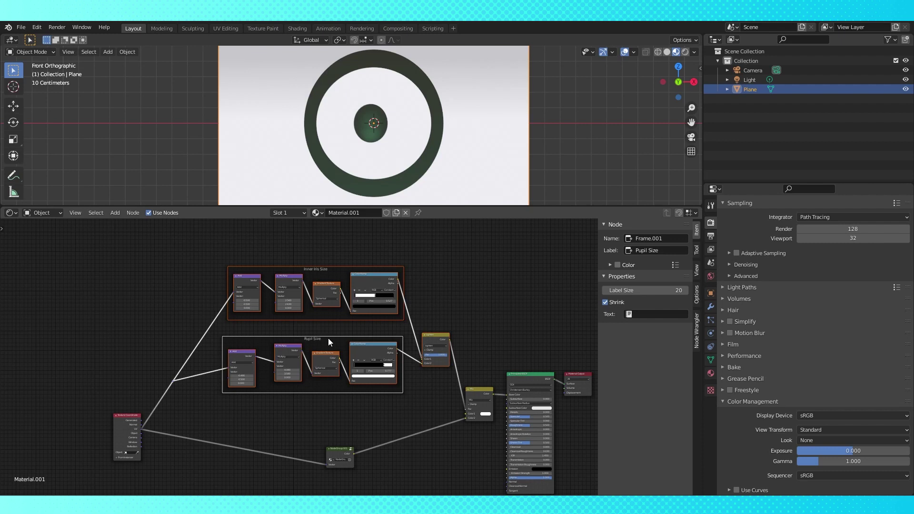
pyautogui.hotkey('ctrl', 'g')
pyautogui.press('Tab')
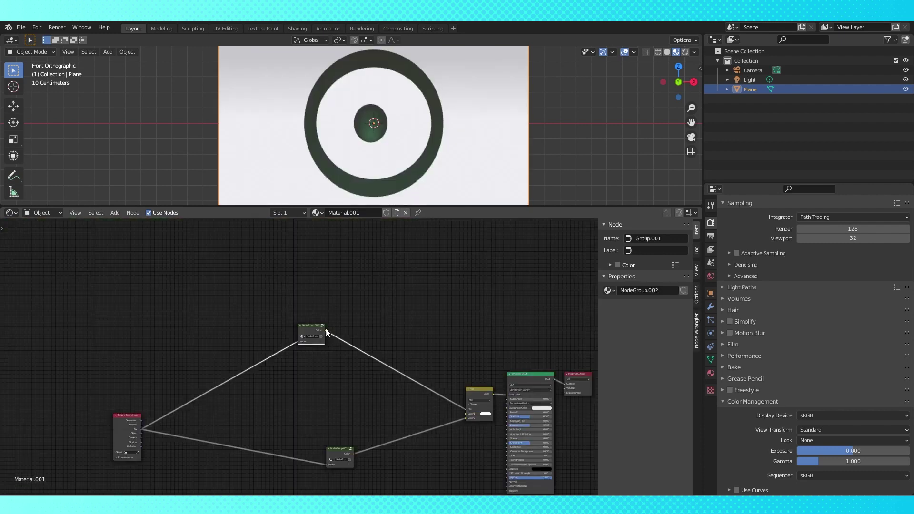
# - Arrange the two node groups closely, one directly above the other, between the Texture Coordinate and Mix nodes
pyautogui.moveTo(309, 328); pyautogui.dragTo(341, 380)
pyautogui.scroll(2, 350, 322)
pyautogui.moveTo(384, 367); pyautogui.dragTo(308, 320, button='middle')
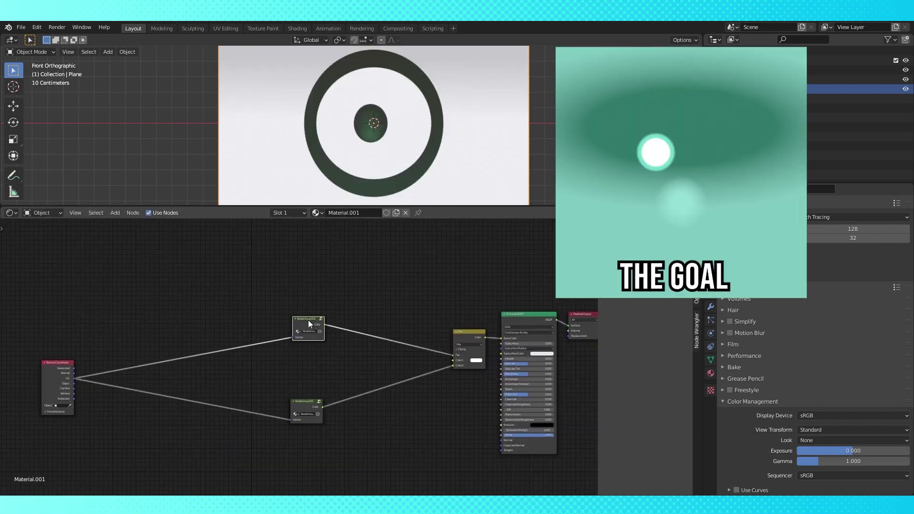
pyautogui.moveTo(306, 401); pyautogui.dragTo(306, 350)
pyautogui.moveTo(352, 405); pyautogui.dragTo(378, 380, button='middle')
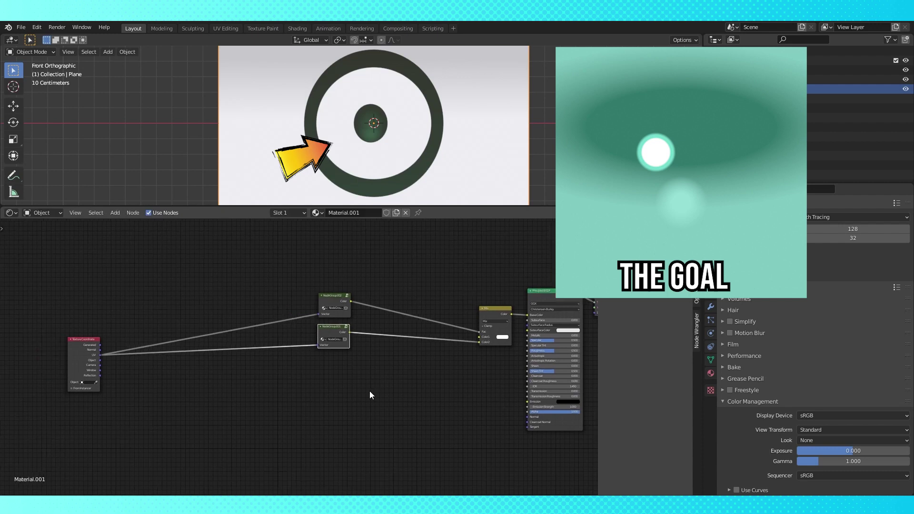
# - Add a Vector Math node below the groups and duplicate it beside the first as a Multiply node
pyautogui.scroll(2, 370, 391)
pyautogui.scroll(1, 370, 395)
pyautogui.hotkey('shift', 'a')
pyautogui.moveTo(259, 394)
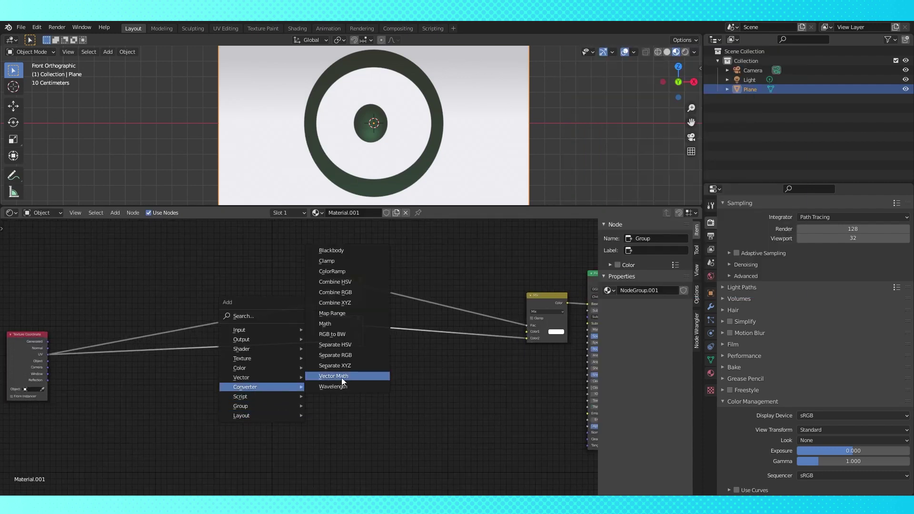
pyautogui.click(341, 378)
pyautogui.click(184, 392)
pyautogui.hotkey('shift', 'd')
pyautogui.click(236, 395)
pyautogui.click(249, 411)
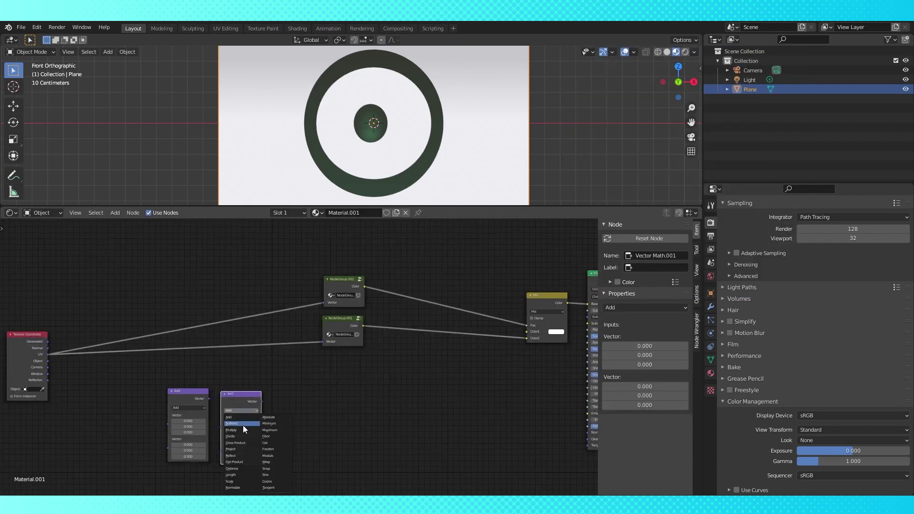
pyautogui.click(241, 430)
# - Add a Gradient Texture and a ColorRamp beside the new Multiply node
pyautogui.hotkey('shift', 'a')
pyautogui.moveTo(329, 397)
pyautogui.click(384, 336)
pyautogui.click(305, 389)
pyautogui.moveTo(412, 393); pyautogui.dragTo(346, 396, button='middle')
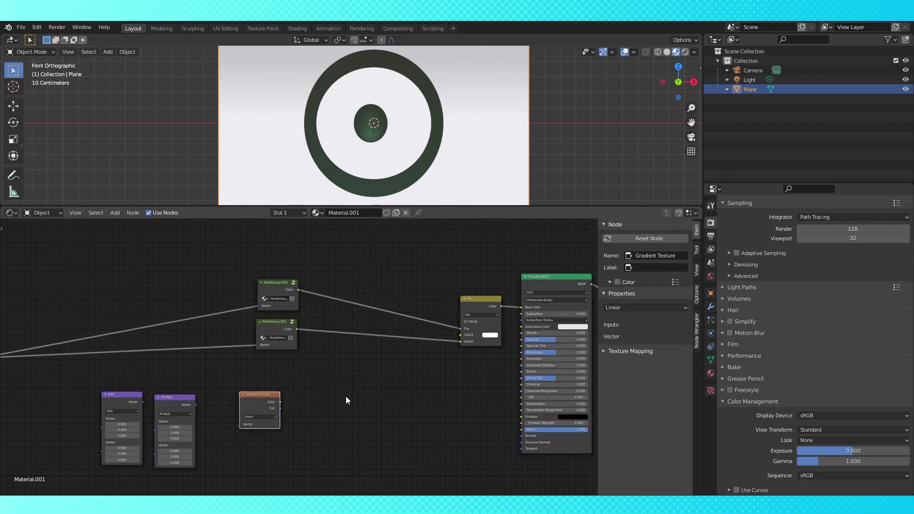
pyautogui.hotkey('shift', 'a')
pyautogui.moveTo(324, 427)
pyautogui.click(388, 309)
pyautogui.click(330, 365)
# - Connect the new Add, Multiply, Gradient Texture and ColorRamp nodes in series, feeding UV into the chain through a reroute
pyautogui.moveTo(280, 402); pyautogui.dragTo(307, 431)
pyautogui.moveTo(308, 424); pyautogui.dragTo(376, 405, button='middle')
pyautogui.moveTo(265, 385); pyautogui.dragTo(308, 405)
pyautogui.moveTo(211, 383); pyautogui.dragTo(222, 403)
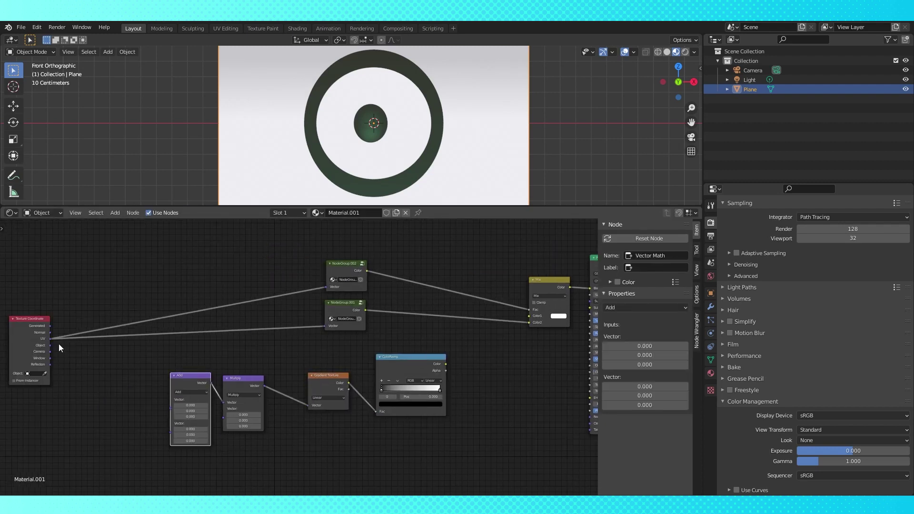
pyautogui.moveTo(50, 339); pyautogui.dragTo(170, 399)
pyautogui.keyDown('ctrl'); pyautogui.moveTo(104, 386); pyautogui.dragTo(118, 370, button='right'); pyautogui.keyUp('ctrl')
pyautogui.moveTo(115, 376); pyautogui.dragTo(109, 396)
# - Set the new Gradient Texture to Spherical and connect its ColorRamp to the Mix node's Color1
pyautogui.scroll(1, 319, 429)
pyautogui.click(336, 401)
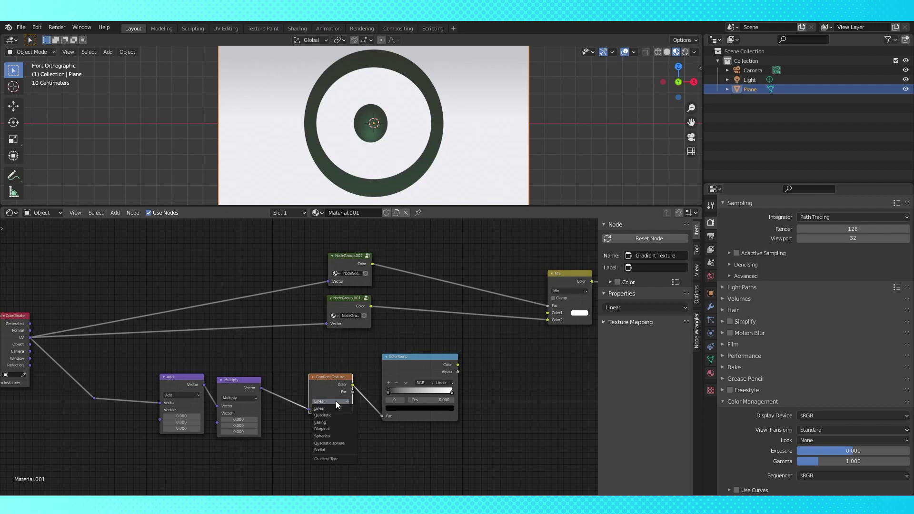
pyautogui.click(327, 434)
pyautogui.moveTo(327, 433); pyautogui.dragTo(191, 461, button='middle')
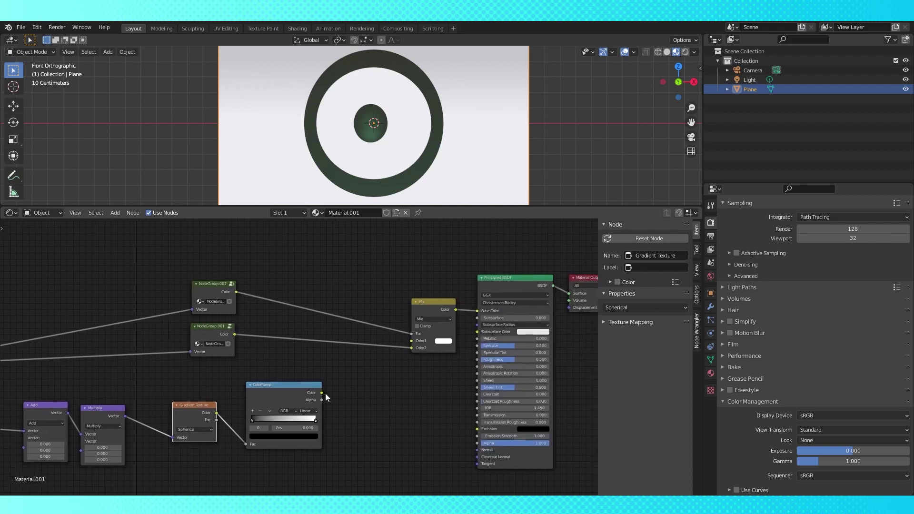
pyautogui.moveTo(322, 392); pyautogui.dragTo(411, 341)
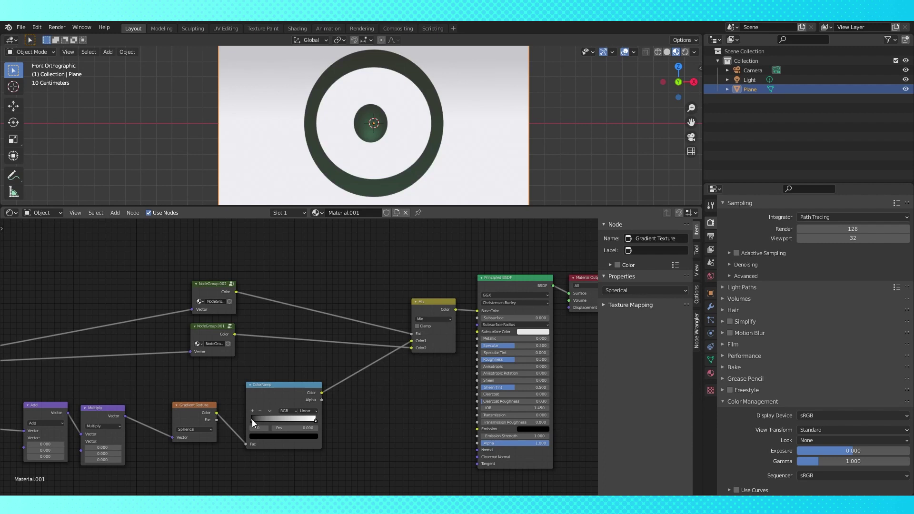
pyautogui.moveTo(312, 414); pyautogui.dragTo(250, 415)
pyautogui.moveTo(348, 425); pyautogui.dragTo(395, 364, button='middle')
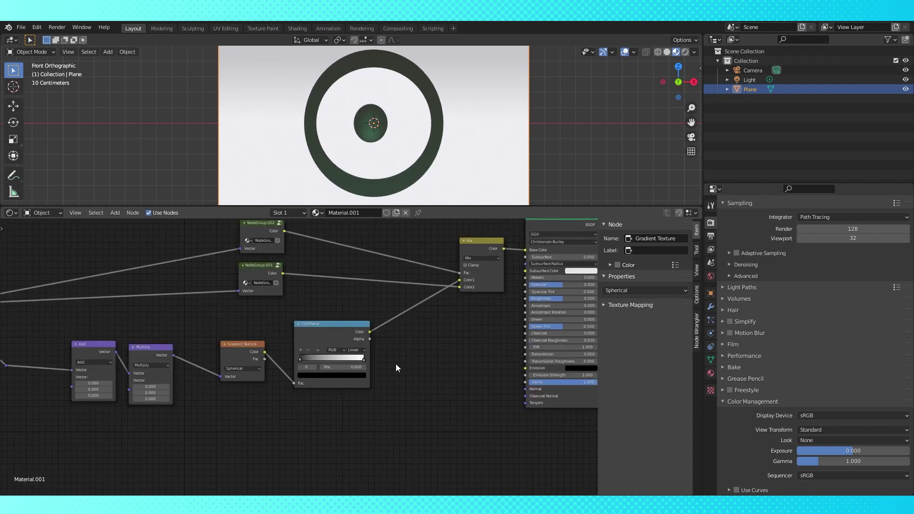
# - Set the new Multiply node's X, Y and Z values to 1
pyautogui.press('Return')
pyautogui.click(145, 394)
pyautogui.write('1')
pyautogui.press('Return')
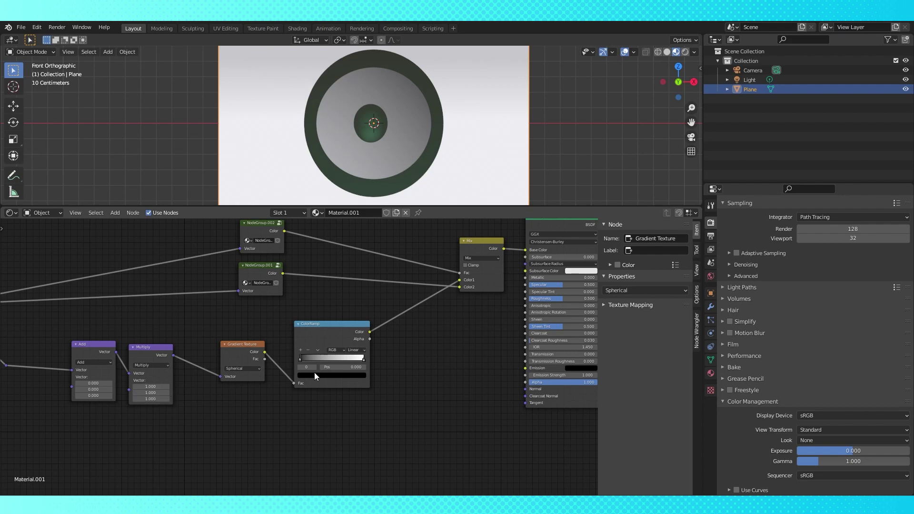
pyautogui.moveTo(300, 361); pyautogui.dragTo(272, 369)
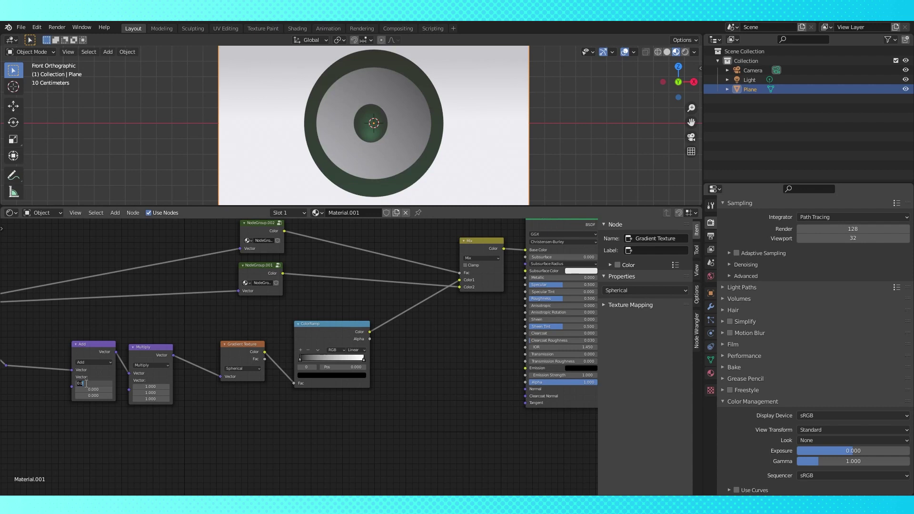
# - Set the X and Y values of the Add node in the new gradient chain to -0.5
pyautogui.write('0.5')
pyautogui.press('Return')
pyautogui.write('0.5')
pyautogui.press('Return')
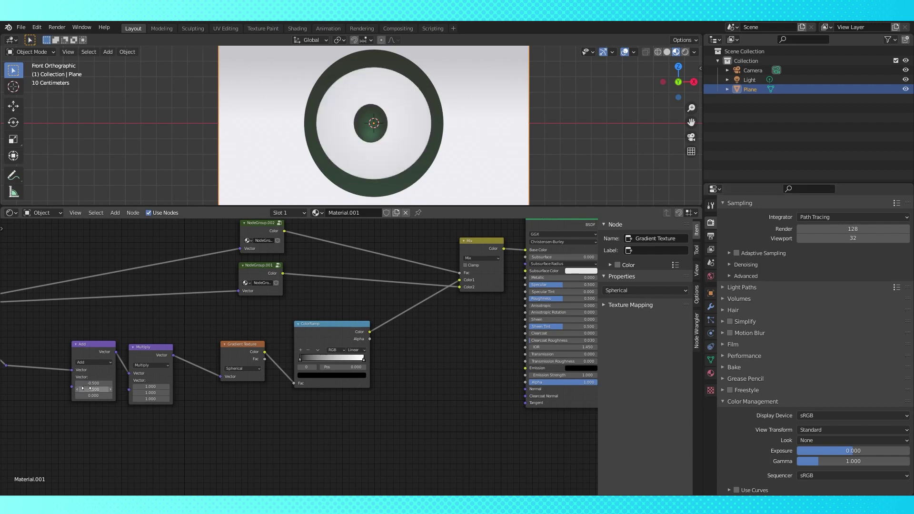
# - Space out the Multiply node, move the iris ColorRamp's black stop to position 0.677 and colour it 80C9BF
pyautogui.moveTo(169, 398); pyautogui.dragTo(183, 389)
pyautogui.moveTo(301, 359)
pyautogui.mouseDown()
pyautogui.moveTo(366, 358)
pyautogui.moveTo(348, 356)
pyautogui.mouseUp()
pyautogui.click(347, 375)
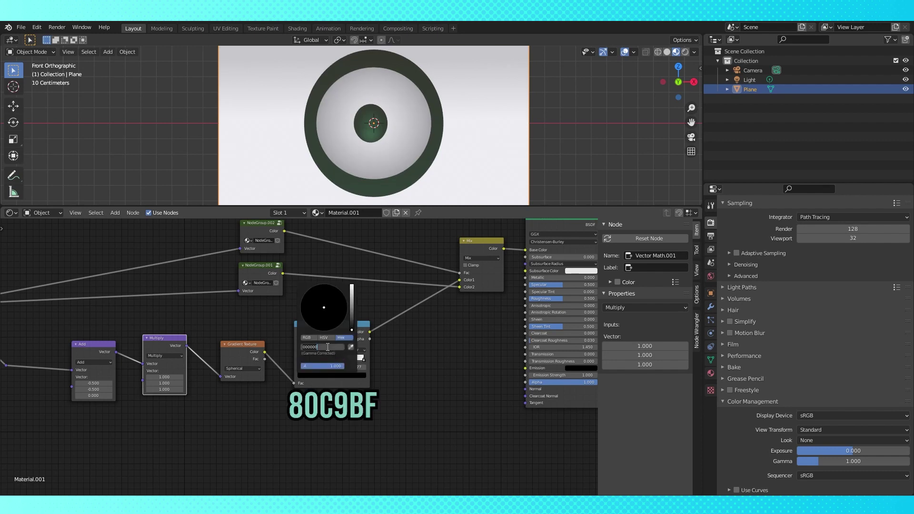
pyautogui.click(327, 347)
pyautogui.write('80C9BF')
pyautogui.press('Return')
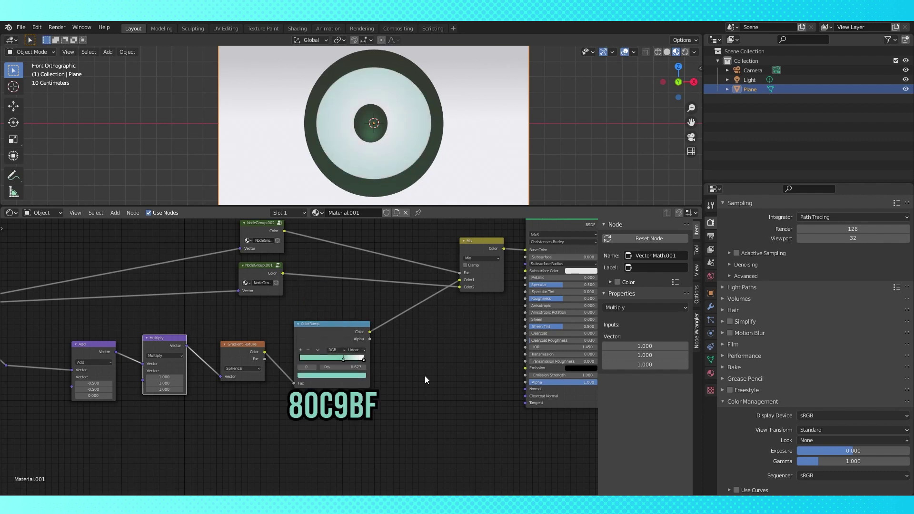
# - Colour the iris ColorRamp's white stop 31796A and move it to position 0.850
pyautogui.scroll(4, 362, 359)
pyautogui.click(383, 381)
pyautogui.click(341, 345)
pyautogui.write('31796A')
pyautogui.press('Return')
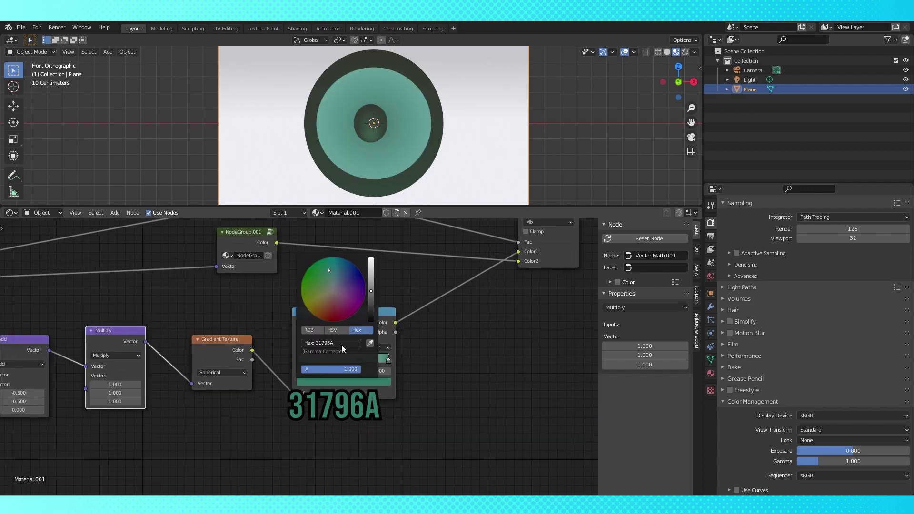
pyautogui.scroll(3, 414, 363)
pyautogui.moveTo(413, 361); pyautogui.dragTo(397, 362)
# - Set the iris gradient's Multiply X value to 0.4 and its Add Y value to -0.68
pyautogui.moveTo(67, 391); pyautogui.dragTo(210, 380, button='middle')
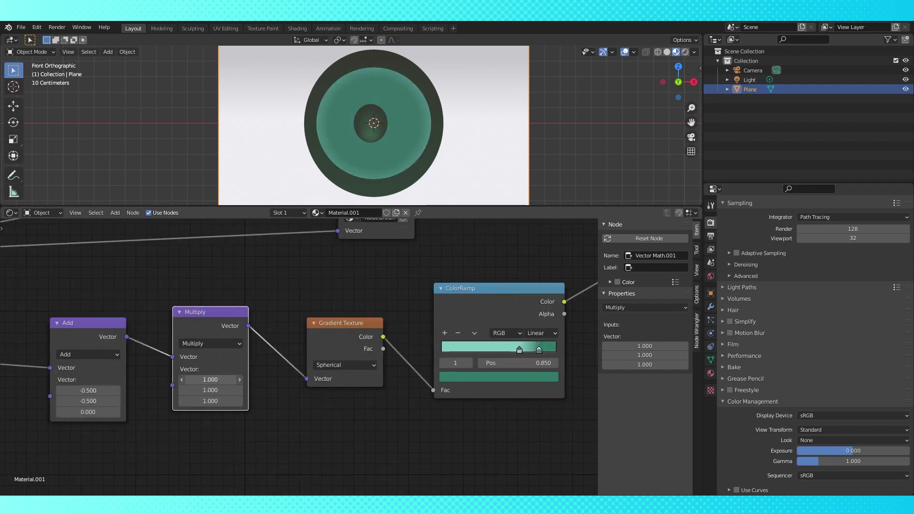
pyautogui.moveTo(210, 379); pyautogui.dragTo(181, 380)
pyautogui.moveTo(240, 432); pyautogui.dragTo(321, 418, button='middle')
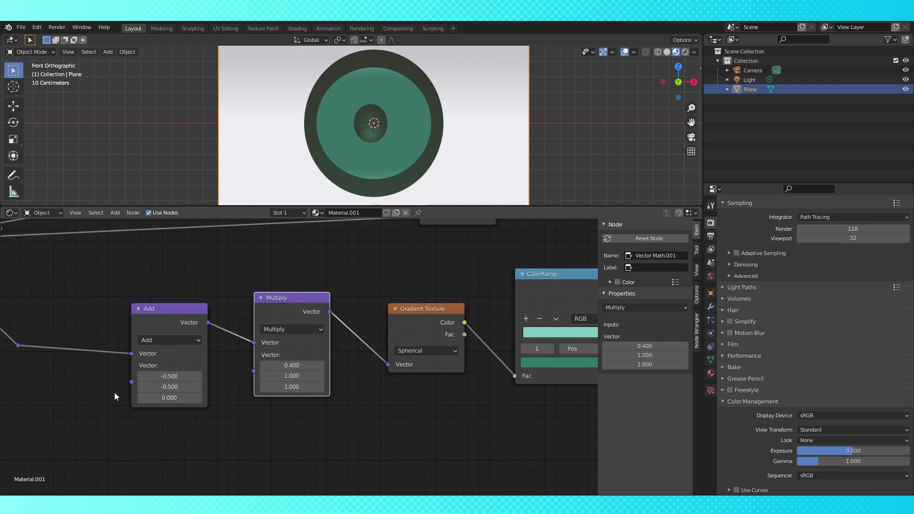
pyautogui.moveTo(167, 387); pyautogui.dragTo(153, 386)
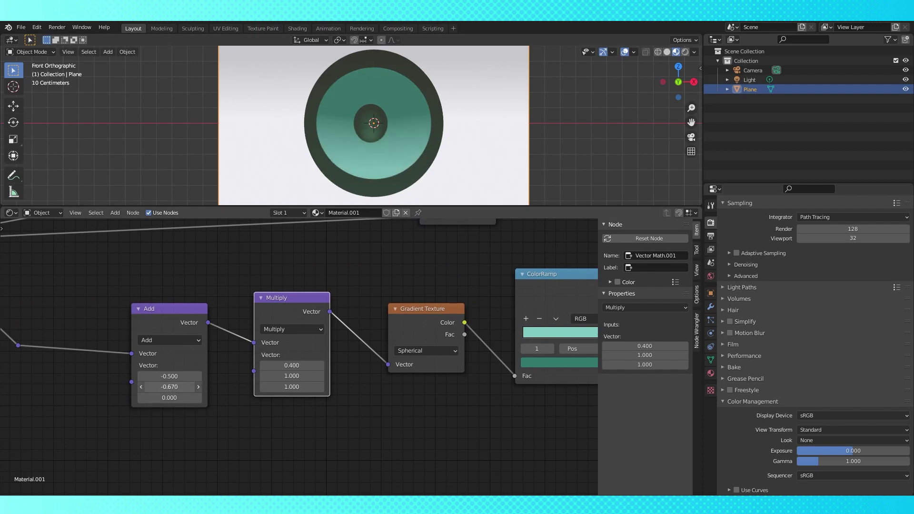
# - Enclose the four iris gradient nodes in a frame labelled Iris Color and position it below the node groups
pyautogui.scroll(-4, 259, 357)
pyautogui.hotkey('shift', 'a')
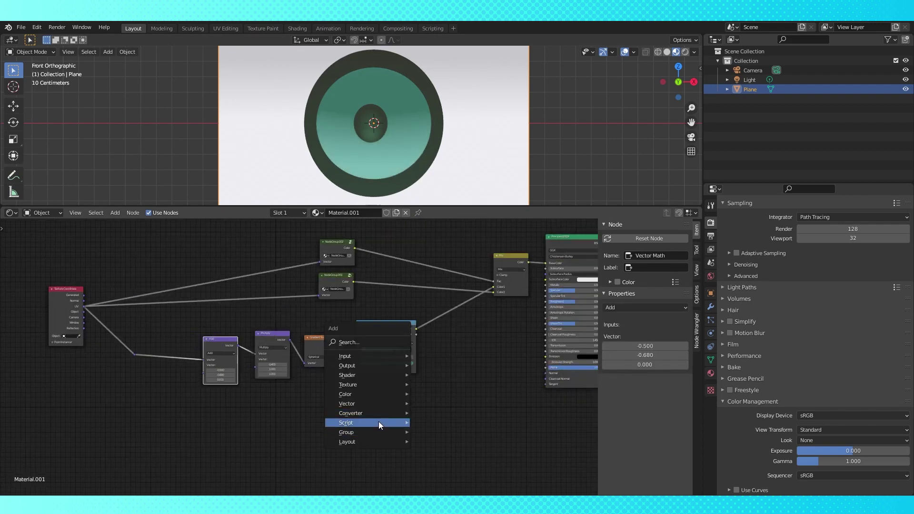
pyautogui.moveTo(384, 444)
pyautogui.click(433, 442)
pyautogui.click(305, 388)
pyautogui.moveTo(200, 318); pyautogui.dragTo(381, 376)
pyautogui.moveTo(369, 332); pyautogui.dragTo(325, 326)
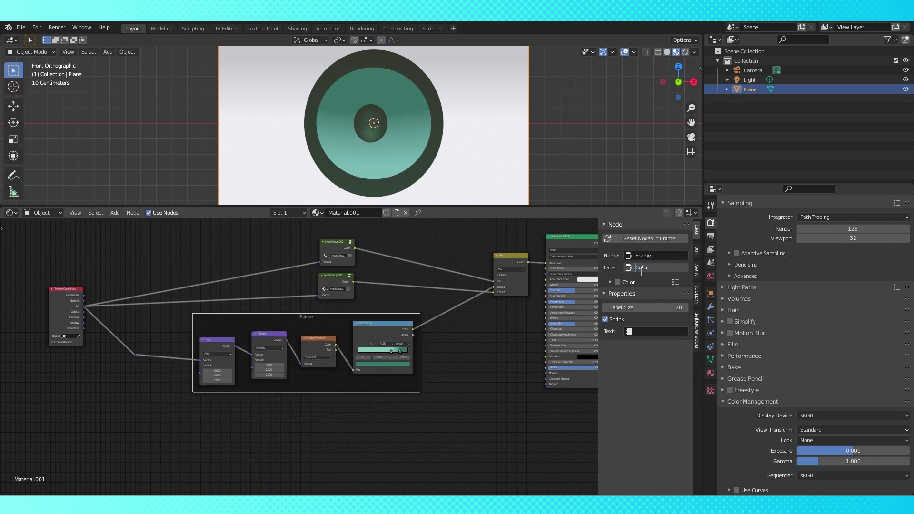
pyautogui.press('Return')
pyautogui.moveTo(380, 354); pyautogui.dragTo(326, 343, button='middle')
pyautogui.moveTo(246, 312); pyautogui.dragTo(258, 309)
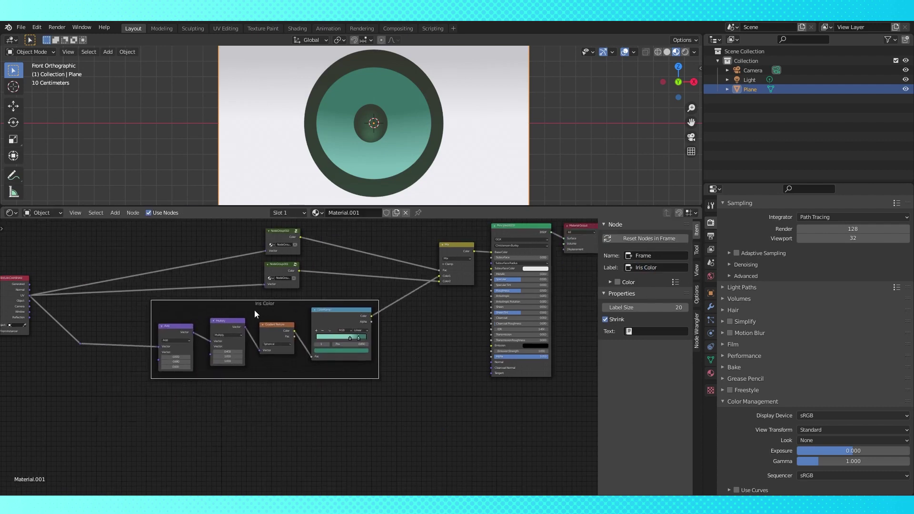
# - Duplicate the Mix node and insert it between the iris ColorRamp and the original Mix, using Color1 on both Mix nodes
pyautogui.click(453, 247)
pyautogui.hotkey('shift', 'd')
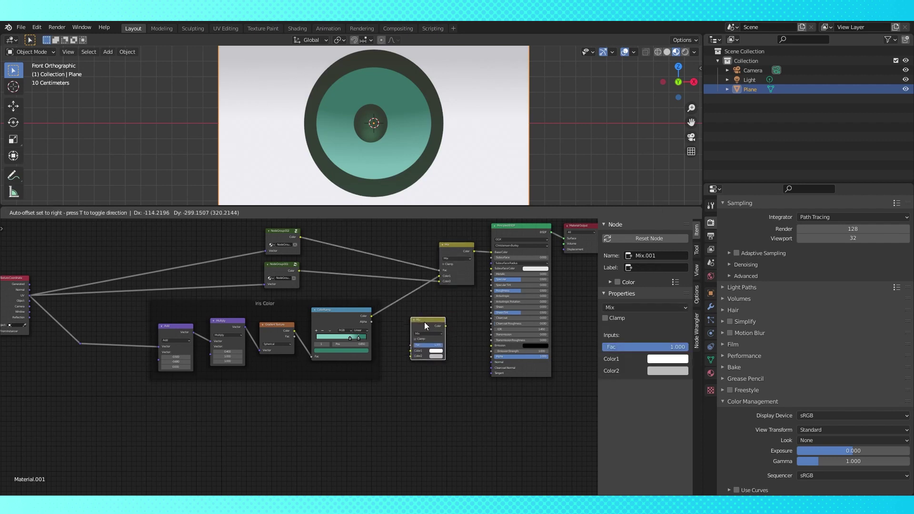
pyautogui.click(424, 322)
pyautogui.moveTo(439, 276); pyautogui.dragTo(411, 351)
pyautogui.moveTo(446, 326); pyautogui.dragTo(439, 276)
pyautogui.moveTo(430, 323); pyautogui.dragTo(420, 306)
# - Duplicate the Add, Multiply, Gradient Texture and ColorRamp nodes of Iris Color and place the copies below
pyautogui.scroll(3, 418, 323)
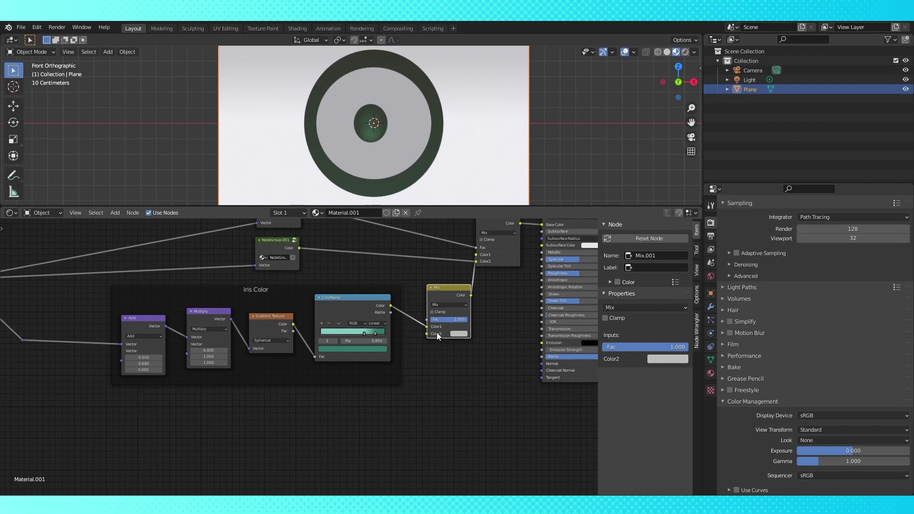
pyautogui.moveTo(448, 404); pyautogui.dragTo(456, 374, button='middle')
pyautogui.moveTo(157, 263); pyautogui.dragTo(361, 300)
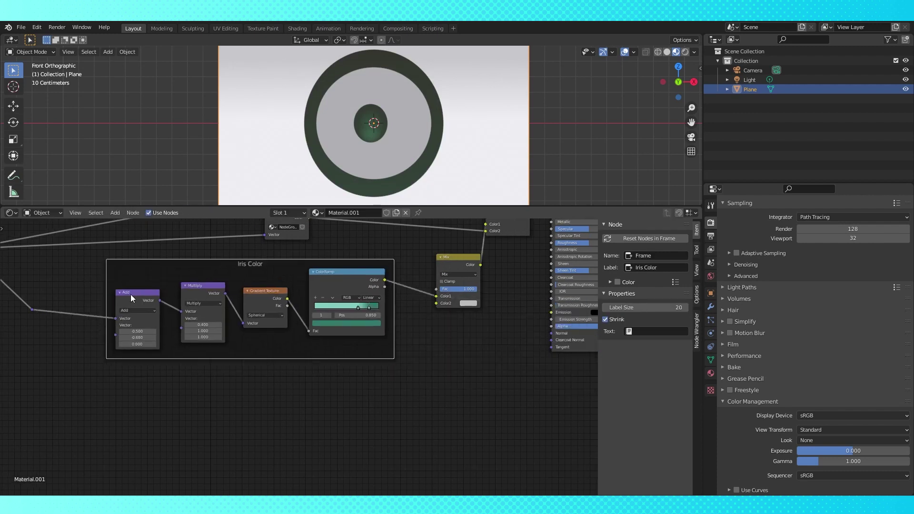
pyautogui.click(131, 294)
pyautogui.keyDown('shift'); pyautogui.click(195, 287); pyautogui.keyUp('shift')
pyautogui.keyDown('shift'); pyautogui.click(257, 289); pyautogui.keyUp('shift')
pyautogui.keyDown('shift'); pyautogui.click(348, 279); pyautogui.keyUp('shift')
pyautogui.hotkey('shift', 'd')
pyautogui.click(349, 368)
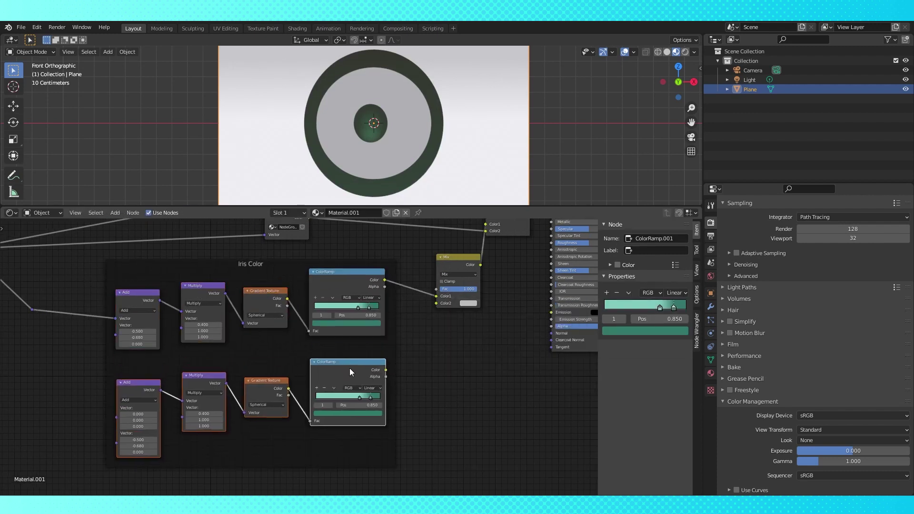
# - Put the duplicated gradient nodes into a frame of their own and place it beneath the Iris Color frame
pyautogui.scroll(-2, 358, 358)
pyautogui.hotkey('shift', 'a')
pyautogui.click(471, 398)
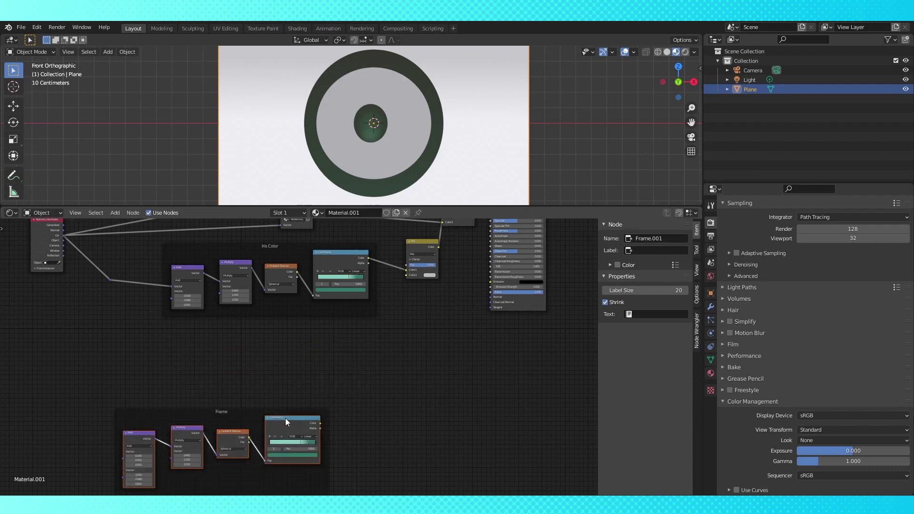
pyautogui.moveTo(234, 416); pyautogui.dragTo(280, 336)
# - Recolour the duplicated ColorRamp's dark green stop black and its light green stop white
pyautogui.scroll(4, 425, 349)
pyautogui.moveTo(424, 349); pyautogui.dragTo(367, 400, button='middle')
pyautogui.click(314, 430)
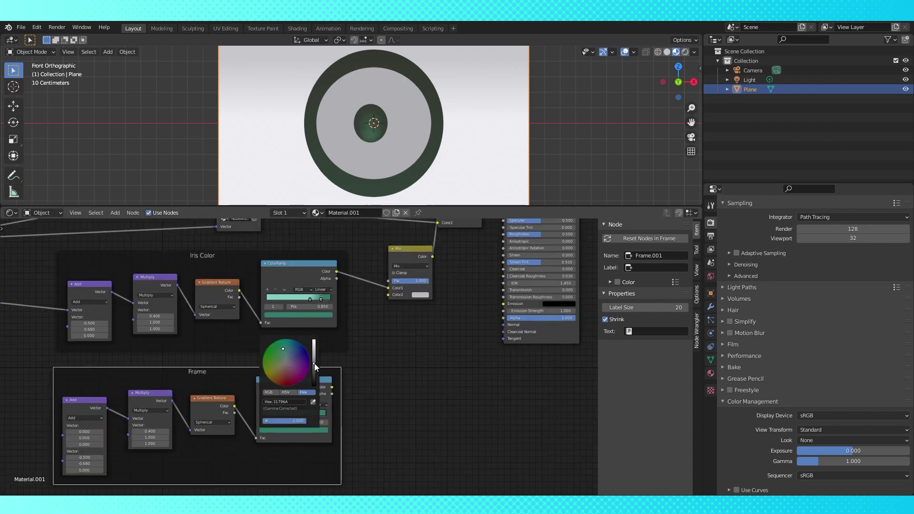
pyautogui.moveTo(314, 364); pyautogui.dragTo(314, 385)
pyautogui.click(304, 415)
pyautogui.click(305, 429)
pyautogui.moveTo(314, 347); pyautogui.dragTo(313, 340)
# - Flip the duplicated ColorRamp so black comes first, and move the black stop to position 0.582
pyautogui.moveTo(284, 349); pyautogui.dragTo(283, 308, button='middle')
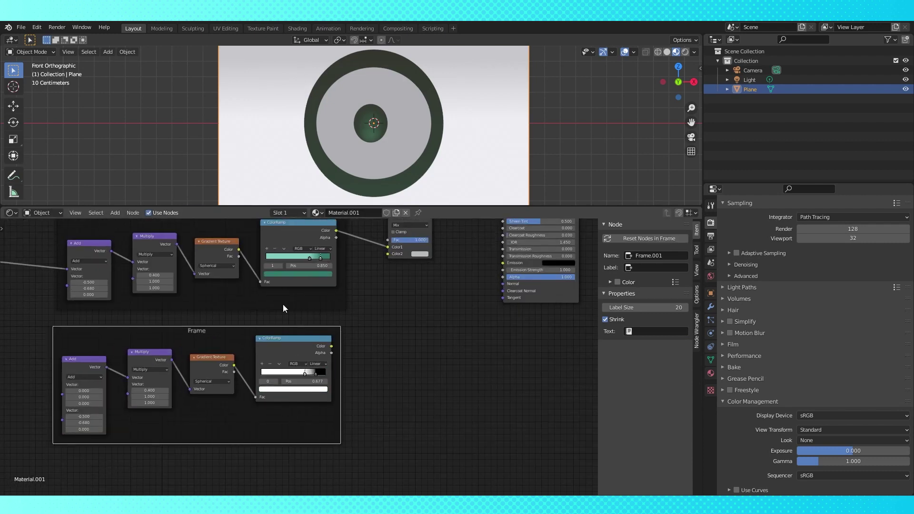
pyautogui.scroll(3, 314, 362)
pyautogui.click(305, 323)
pyautogui.moveTo(316, 322); pyautogui.dragTo(316, 321)
pyautogui.scroll(-3, 192, 431)
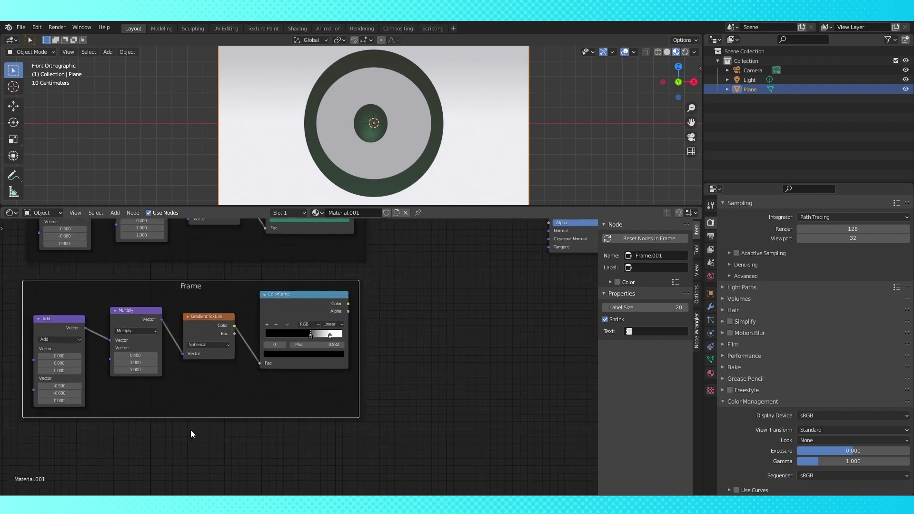
# - Set the X and Y values of the lower frame's Multiply node to 4
pyautogui.moveTo(192, 431); pyautogui.dragTo(337, 435, button='middle')
pyautogui.click(284, 359)
pyautogui.press('Tab')
pyautogui.write('4')
pyautogui.press('Return')
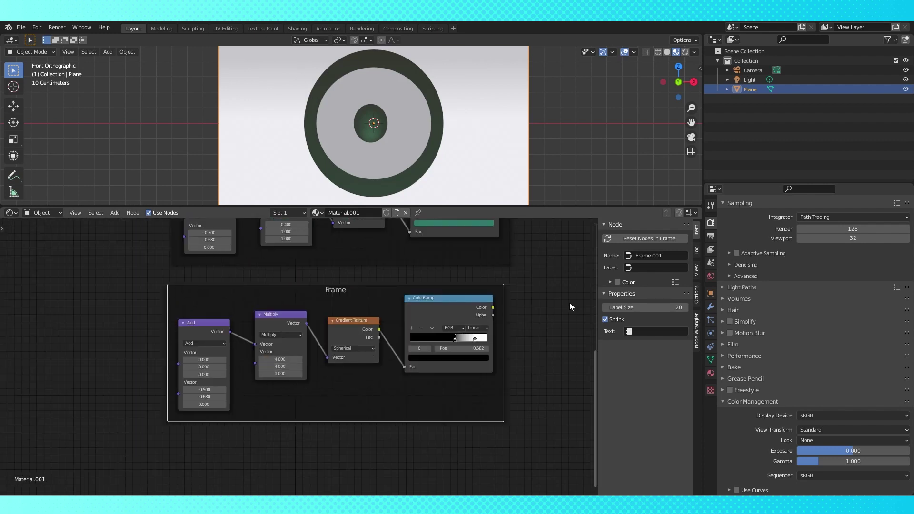
# - Set the new Mix node's factor to 0, shift the Iris Color frame aside and connect the lower ColorRamp's Color to that Fac
pyautogui.scroll(-7, 569, 302)
pyautogui.moveTo(469, 240); pyautogui.dragTo(427, 324, button='middle')
pyautogui.scroll(3, 408, 370)
pyautogui.moveTo(428, 324)
pyautogui.mouseDown()
pyautogui.moveTo(413, 324)
pyautogui.moveTo(423, 329)
pyautogui.mouseUp()
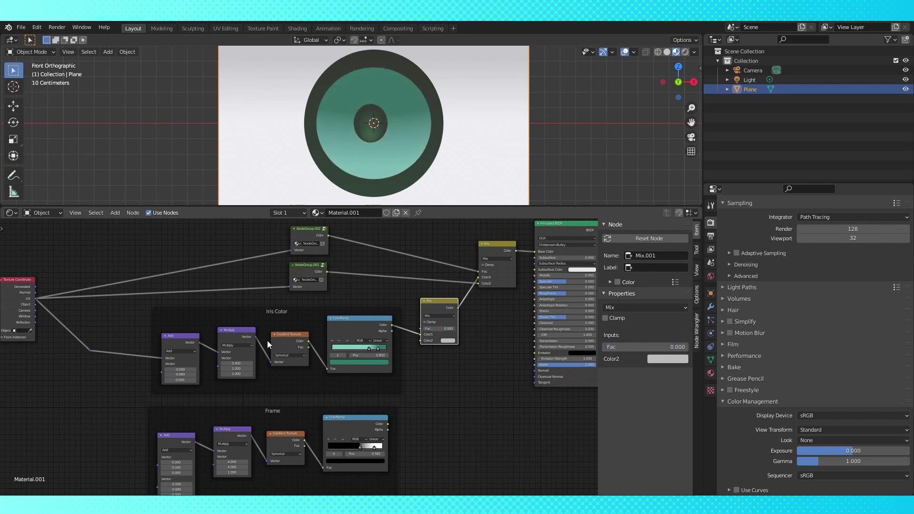
pyautogui.moveTo(268, 345); pyautogui.dragTo(227, 342)
pyautogui.moveTo(388, 424); pyautogui.dragTo(420, 334)
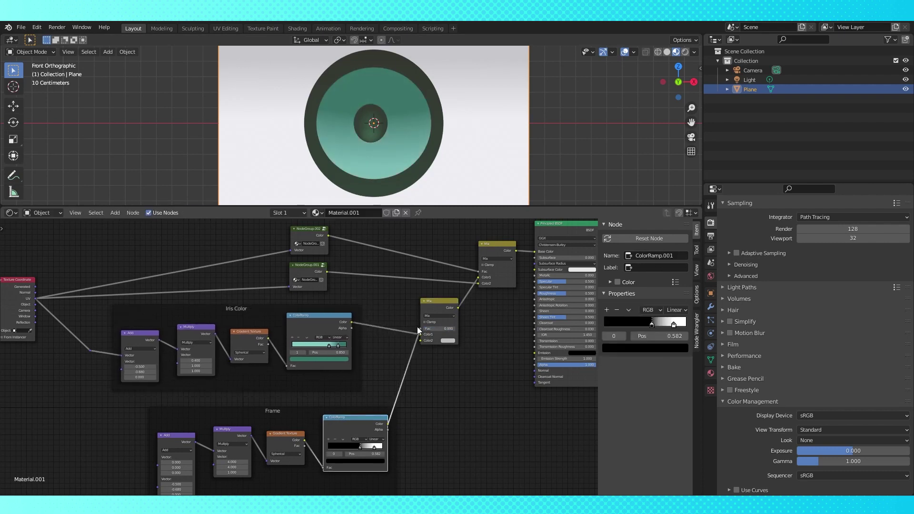
# - Connect the UV reroute to the lower frame's Add node and align the frame under Iris Color
pyautogui.moveTo(29, 311); pyautogui.dragTo(99, 273, button='middle')
pyautogui.click(161, 314)
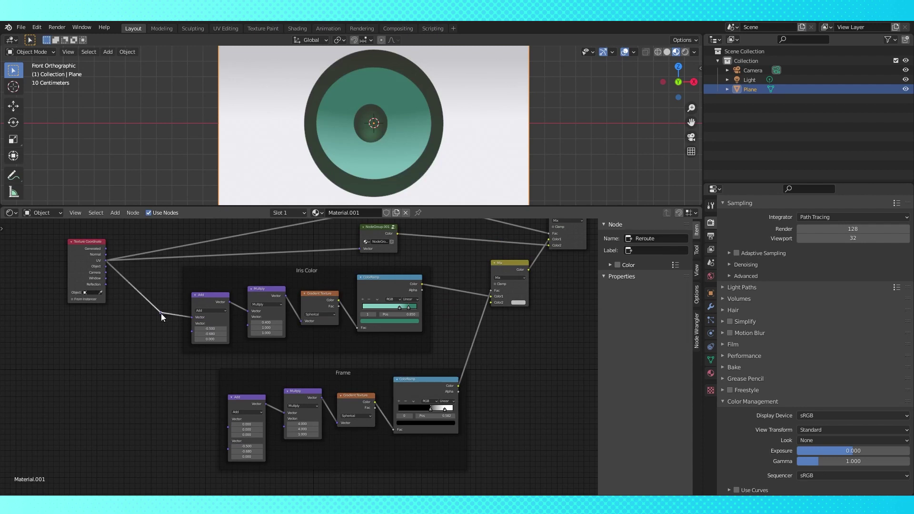
pyautogui.moveTo(161, 314); pyautogui.dragTo(228, 427)
pyautogui.moveTo(334, 378); pyautogui.dragTo(300, 374)
pyautogui.moveTo(161, 313); pyautogui.dragTo(150, 317)
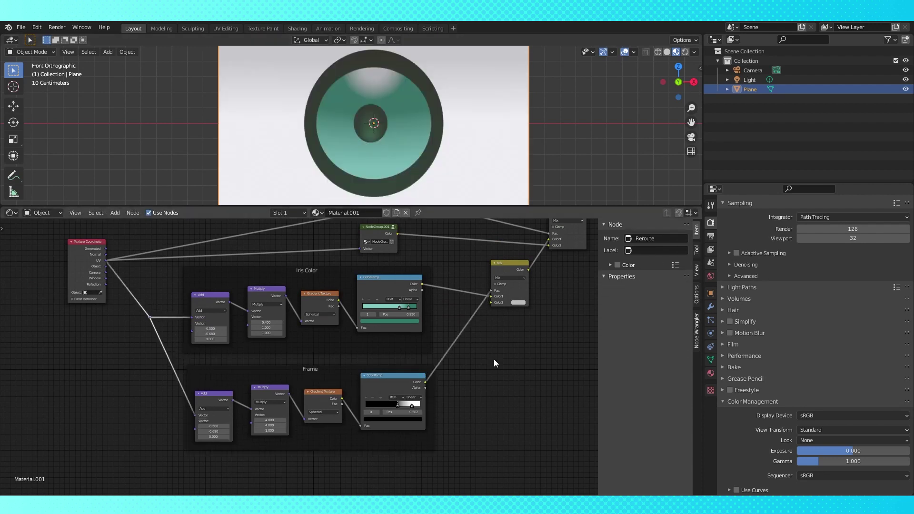
# - Set the lower frame's Add node to X -0.51 and Y -0.38
pyautogui.scroll(3, 494, 364)
pyautogui.moveTo(524, 421); pyautogui.dragTo(550, 331, button='middle')
pyautogui.moveTo(216, 360)
pyautogui.mouseDown()
pyautogui.moveTo(257, 361)
pyautogui.moveTo(209, 353)
pyautogui.mouseUp()
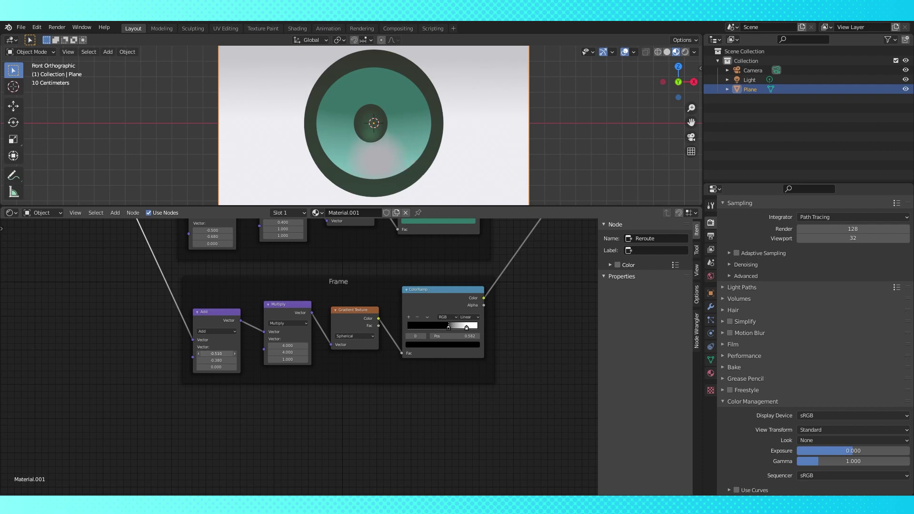
# - Set Color2 of the new Mix node to hex 94DED5
pyautogui.scroll(-2, 540, 322)
pyautogui.moveTo(540, 322); pyautogui.dragTo(361, 432, button='middle')
pyautogui.scroll(3, 399, 305)
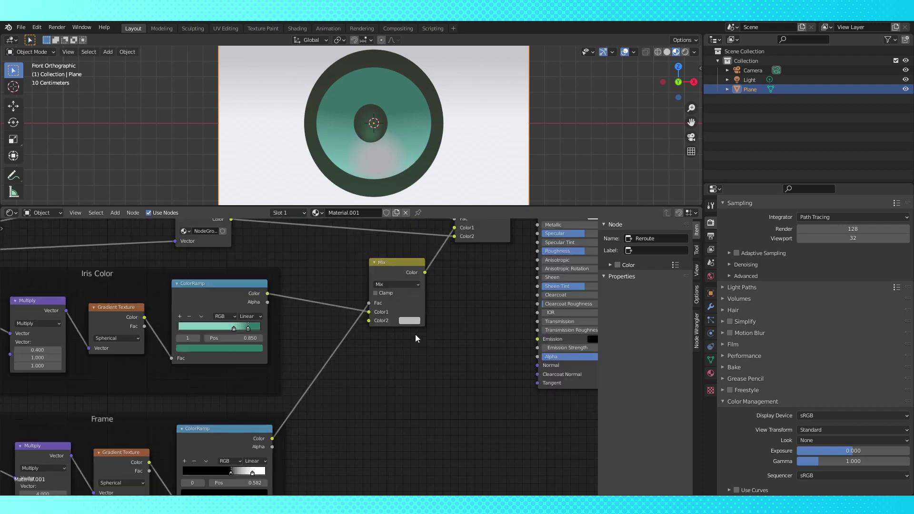
pyautogui.moveTo(415, 335); pyautogui.dragTo(350, 381, button='middle')
pyautogui.scroll(7, 349, 382)
pyautogui.click(340, 362)
pyautogui.click(376, 298)
pyautogui.write('94DED5')
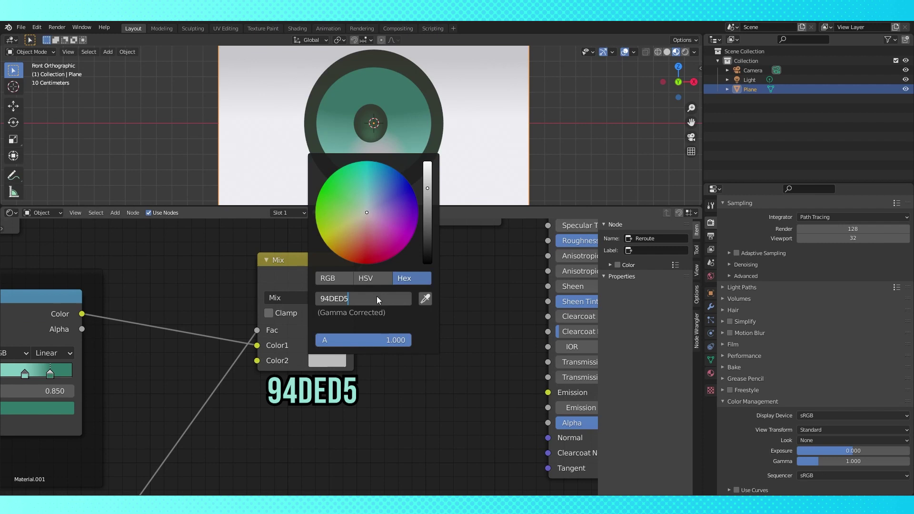
pyautogui.press('Return')
# - Label the lower frame Highlight Factor
pyautogui.scroll(-3, 401, 339)
pyautogui.scroll(-2, 401, 339)
pyautogui.click(272, 370)
pyautogui.scroll(1, 399, 379)
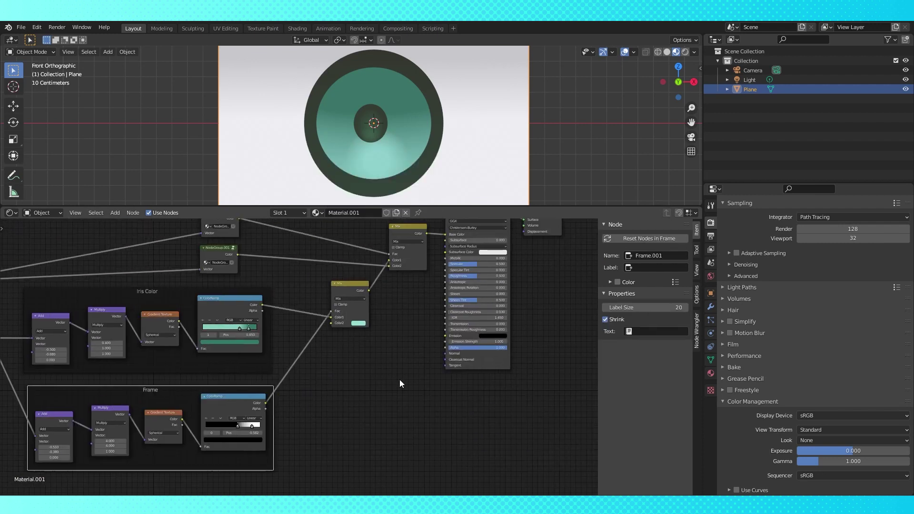
pyautogui.click(648, 265)
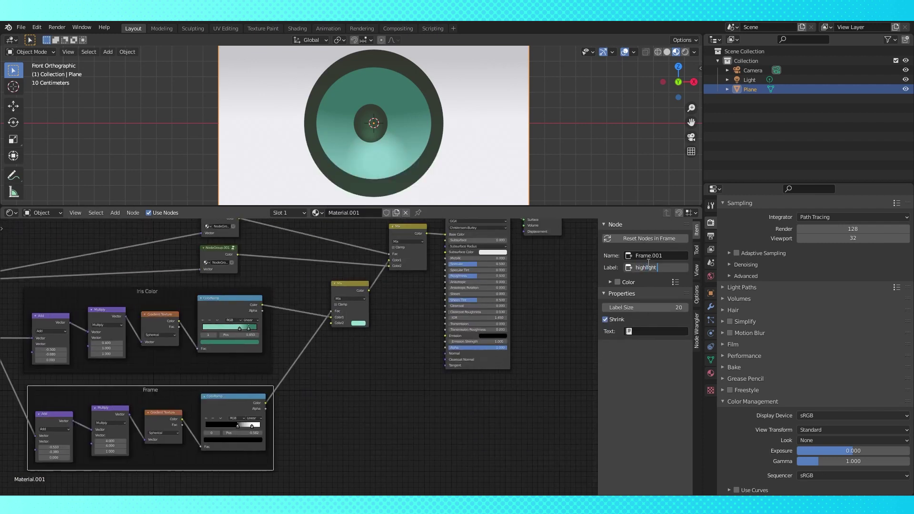
pyautogui.press('Return')
# - Duplicate the four Highlight Factor nodes and place the copies below their frame
pyautogui.scroll(-1, 390, 315)
pyautogui.moveTo(339, 468); pyautogui.dragTo(412, 373, button='middle')
pyautogui.click(173, 305)
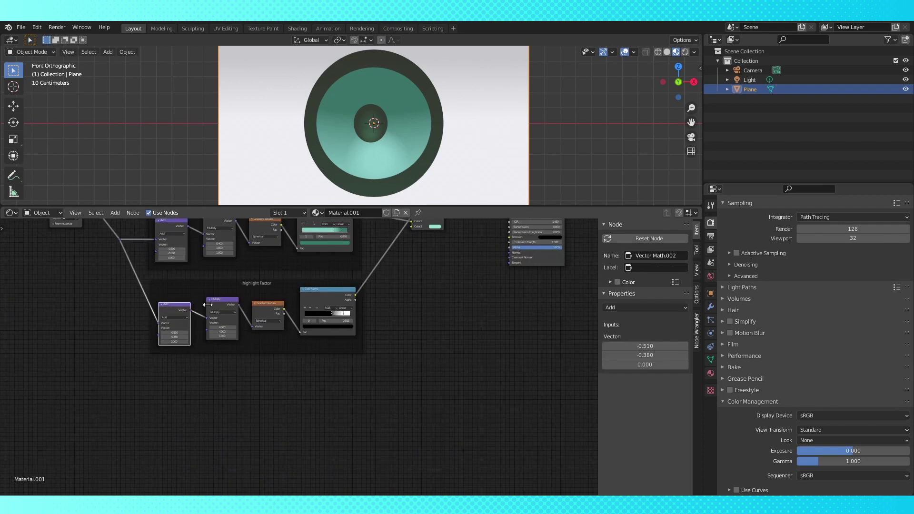
pyautogui.keyDown('shift'); pyautogui.click(220, 300); pyautogui.keyUp('shift')
pyautogui.keyDown('shift'); pyautogui.click(261, 304); pyautogui.keyUp('shift')
pyautogui.keyDown('shift'); pyautogui.click(304, 295); pyautogui.keyUp('shift')
pyautogui.hotkey('shift', 'd')
pyautogui.click(307, 370)
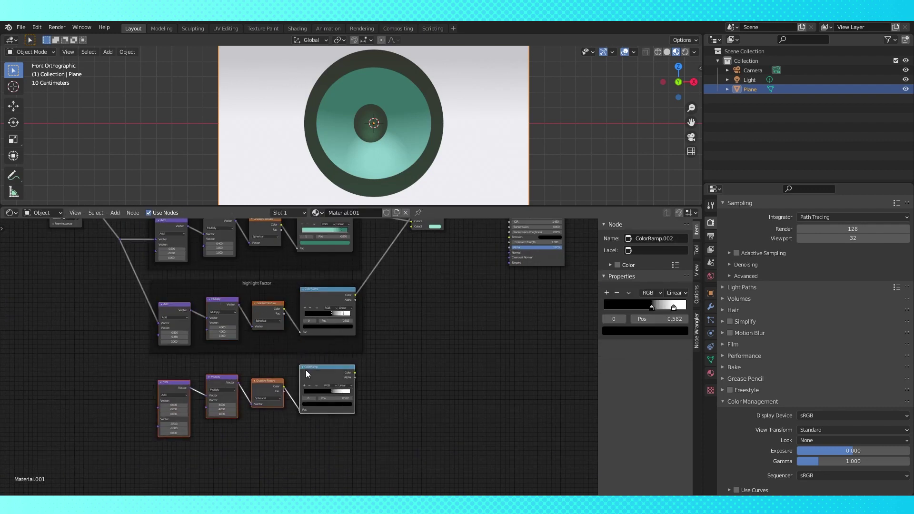
# - Add a third frame, enclose the newly duplicated gradient nodes in it and place it under Highlight Factor
pyautogui.scroll(-1, 318, 365)
pyautogui.moveTo(400, 406); pyautogui.dragTo(405, 371, button='middle')
pyautogui.hotkey('shift', 'a')
pyautogui.moveTo(420, 366)
pyautogui.click(461, 365)
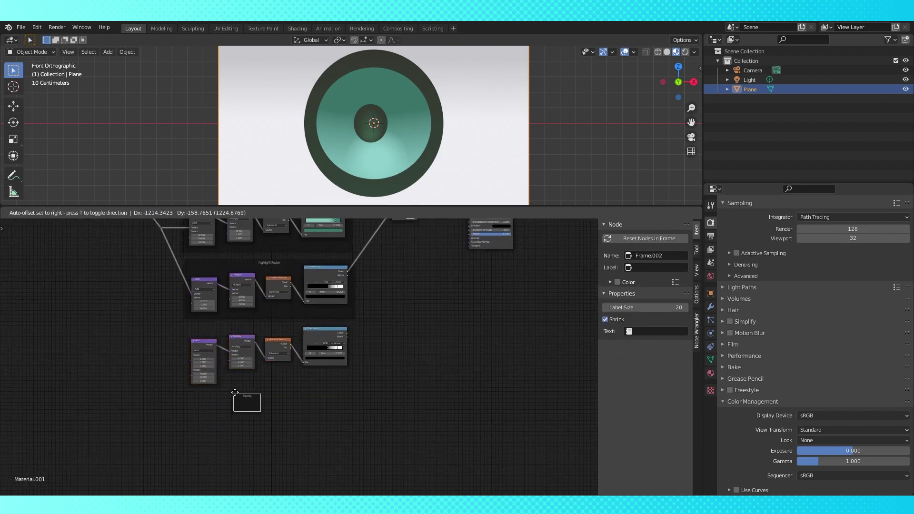
pyautogui.click(266, 384)
pyautogui.moveTo(194, 324); pyautogui.dragTo(309, 358)
pyautogui.press('g')
pyautogui.click(285, 399)
# - Move the two size mask groups upward and stack the three frames in a column beneath them
pyautogui.moveTo(260, 374); pyautogui.dragTo(281, 451, button='middle')
pyautogui.scroll(-4, 281, 452)
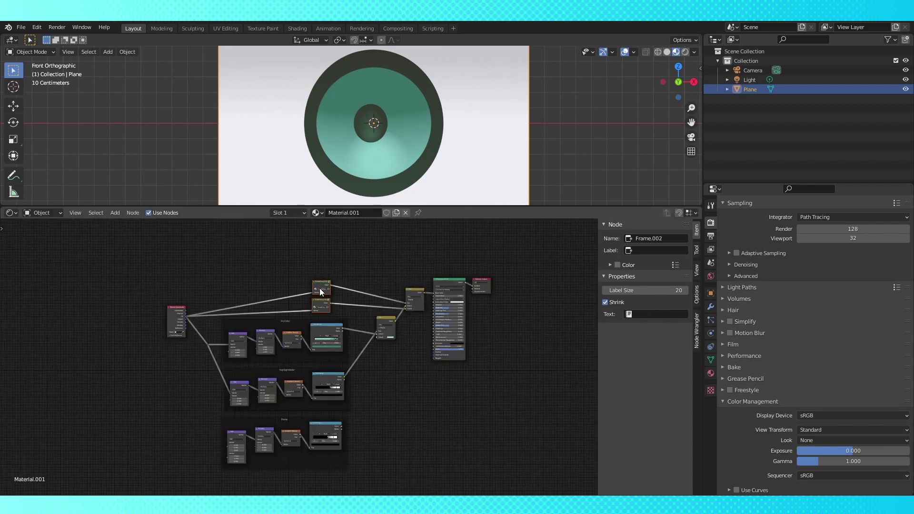
pyautogui.moveTo(319, 288); pyautogui.dragTo(307, 236)
pyautogui.moveTo(291, 321); pyautogui.dragTo(301, 297)
pyautogui.moveTo(292, 371); pyautogui.dragTo(302, 347)
pyautogui.moveTo(303, 410); pyautogui.dragTo(310, 396)
# - Shift the three frames, the colour Mix node and the reroute down together
pyautogui.moveTo(260, 294); pyautogui.dragTo(393, 433)
pyautogui.keyDown('shift'); pyautogui.click(309, 297); pyautogui.keyUp('shift')
pyautogui.keyDown('shift'); pyautogui.click(308, 347); pyautogui.keyUp('shift')
pyautogui.keyDown('shift'); pyautogui.click(305, 400); pyautogui.keyUp('shift')
pyautogui.keyDown('shift'); pyautogui.click(208, 345); pyautogui.keyUp('shift')
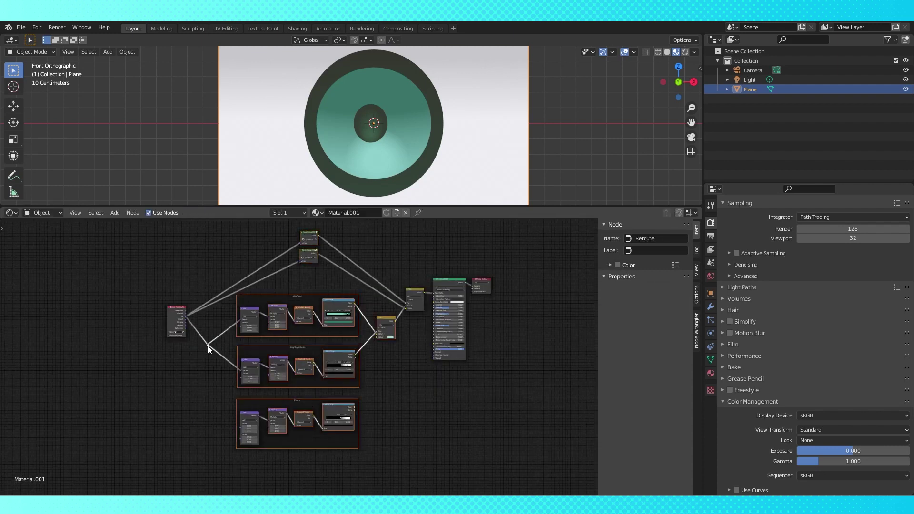
pyautogui.moveTo(339, 302); pyautogui.dragTo(341, 321)
# - Group the three frames, the colour Mix node and the reroute into one node group, and return to the main node tree
pyautogui.moveTo(233, 307); pyautogui.dragTo(379, 477)
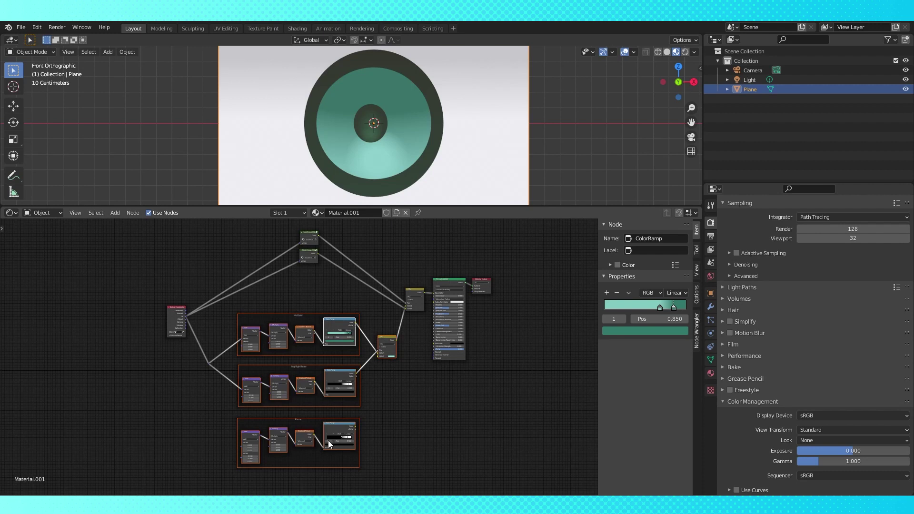
pyautogui.keyDown('shift'); pyautogui.click(209, 363); pyautogui.keyUp('shift')
pyautogui.hotkey('ctrl', 'g')
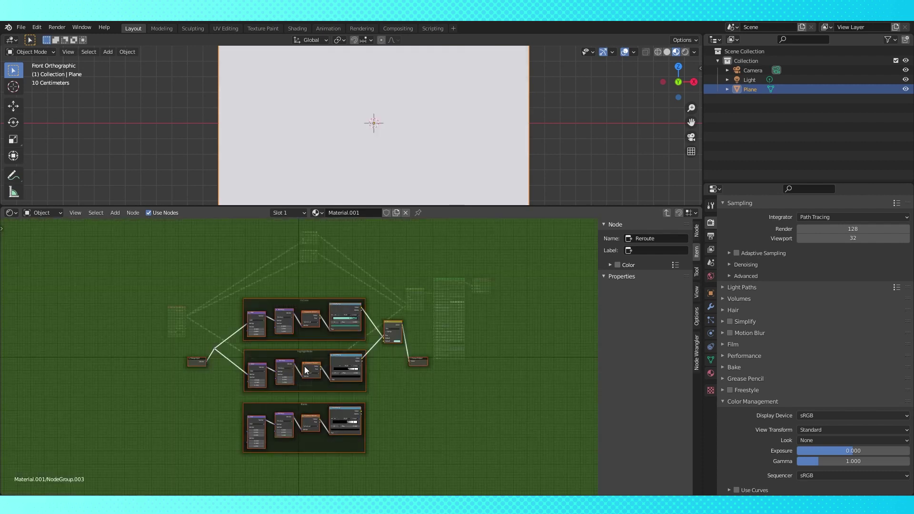
pyautogui.press('Tab')
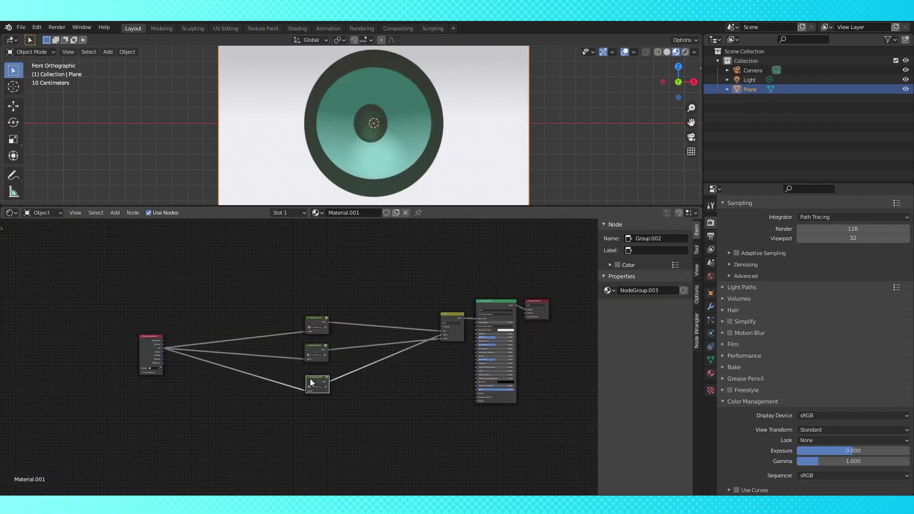
# - Open the iris colour node group, make room before Group Output, and insert a duplicate of the colour Mix node there
pyautogui.press('Tab')
pyautogui.scroll(1, 439, 395)
pyautogui.moveTo(144, 323); pyautogui.dragTo(99, 324)
pyautogui.moveTo(177, 305); pyautogui.dragTo(227, 427)
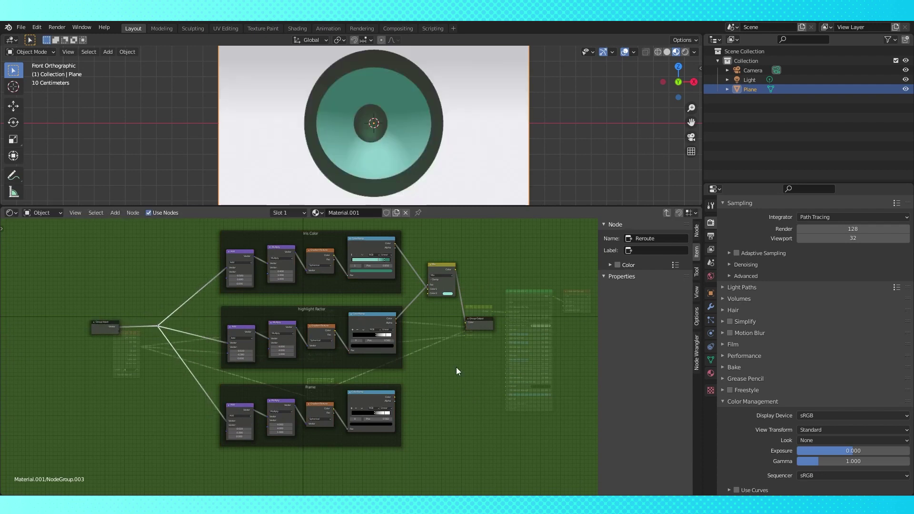
pyautogui.moveTo(479, 320); pyautogui.dragTo(538, 294)
pyautogui.moveTo(538, 294); pyautogui.dragTo(513, 339, button='middle')
pyautogui.scroll(3, 513, 340)
pyautogui.click(446, 300)
pyautogui.hotkey('shift', 'd')
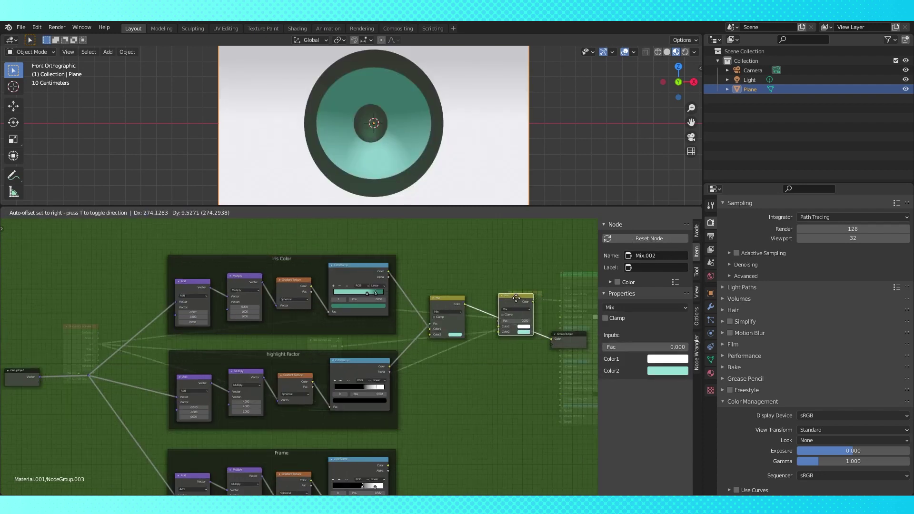
pyautogui.click(519, 298)
# - Duplicate the third frame's Gradient Texture and ColorRamp below the originals and connect the Multiply output to the duplicated gradient's Vector
pyautogui.moveTo(413, 448); pyautogui.dragTo(398, 356, button='middle')
pyautogui.scroll(-1, 350, 381)
pyautogui.moveTo(288, 365); pyautogui.dragTo(286, 359)
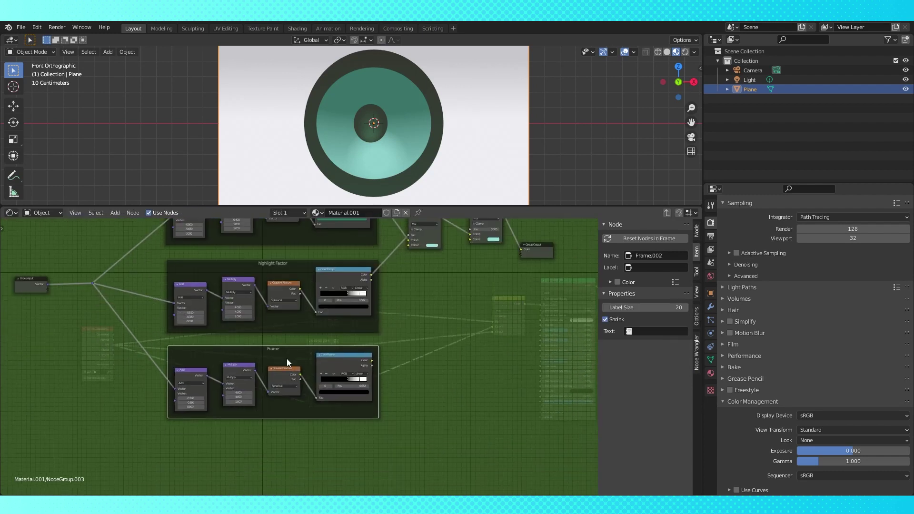
pyautogui.click(294, 374)
pyautogui.keyDown('shift'); pyautogui.click(334, 362); pyautogui.keyUp('shift')
pyautogui.hotkey('shift', 'd')
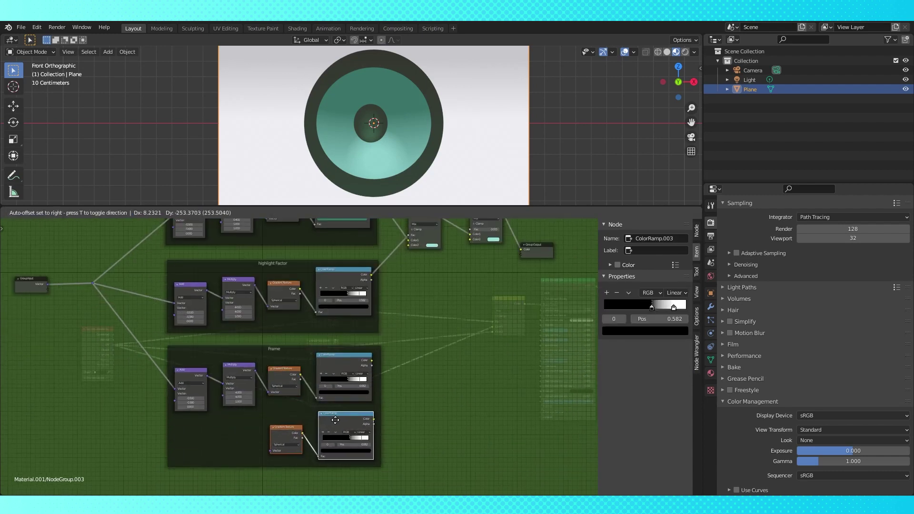
pyautogui.click(336, 420)
pyautogui.moveTo(254, 370); pyautogui.dragTo(274, 442)
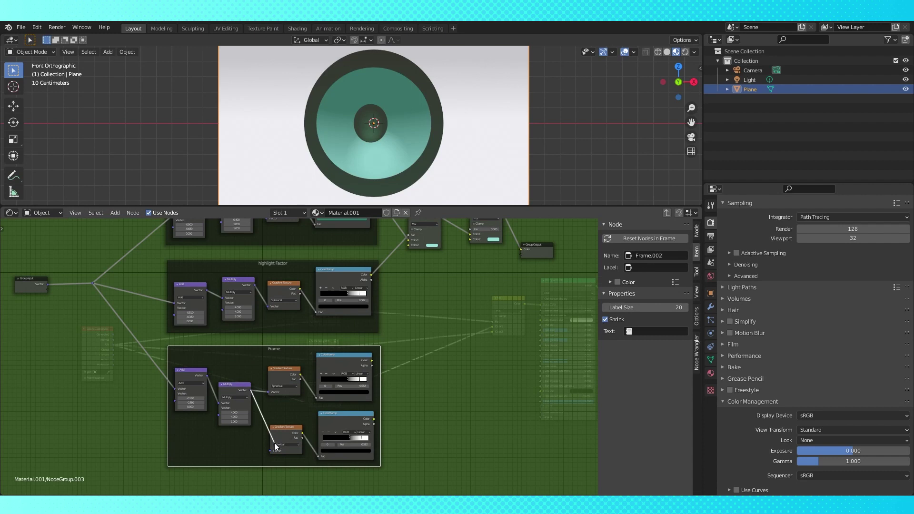
# - Connect the third frame's upper ColorRamp to the new Mix node's Fac and the lower ColorRamp to its Color2
pyautogui.moveTo(429, 354); pyautogui.dragTo(400, 380, button='middle')
pyautogui.moveTo(344, 386); pyautogui.dragTo(442, 260)
pyautogui.moveTo(345, 444); pyautogui.dragTo(442, 264)
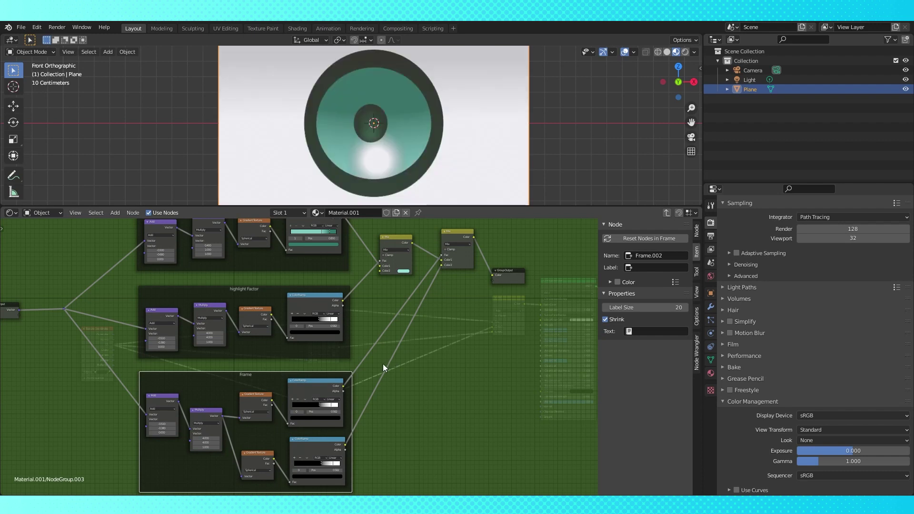
# - In the third frame, set Multiply X and Y to 5.340 and the Add vector to -0.400, -0.580
pyautogui.press('KP_Decimal')
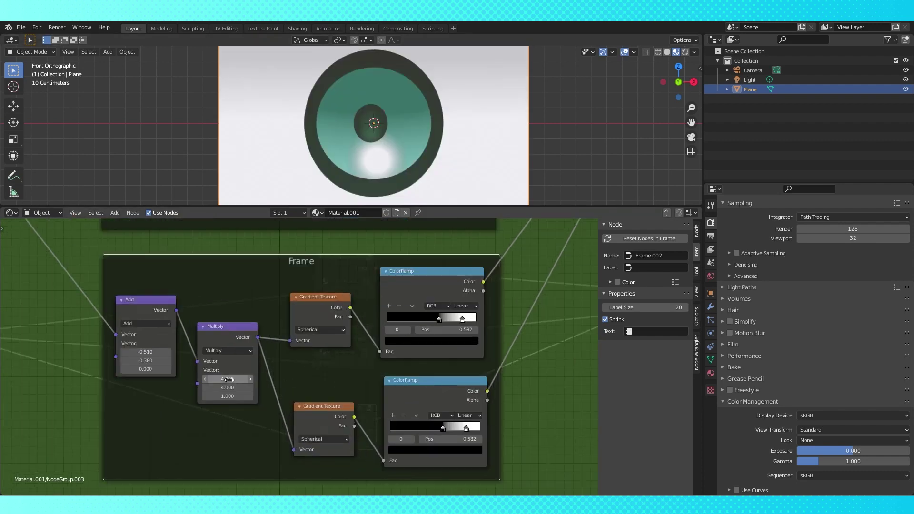
pyautogui.moveTo(228, 379); pyautogui.dragTo(247, 388)
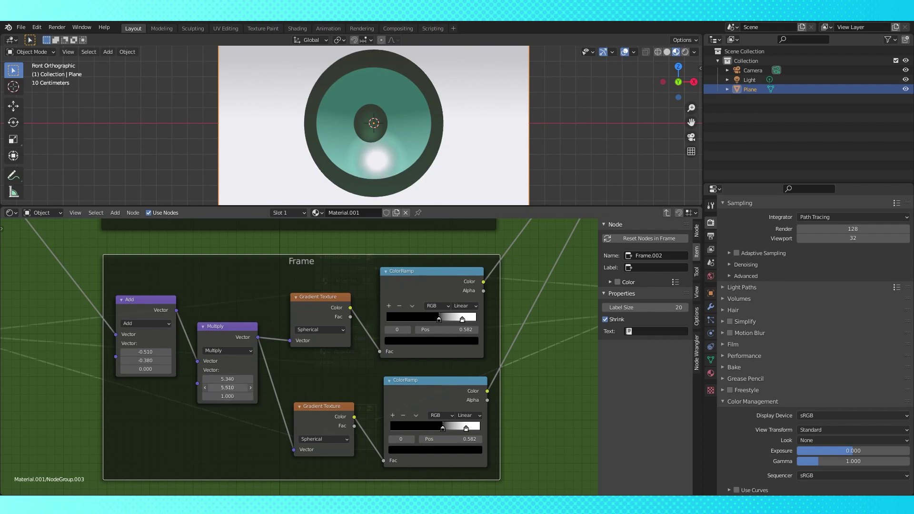
pyautogui.moveTo(145, 351)
pyautogui.mouseDown()
pyautogui.moveTo(156, 352)
pyautogui.moveTo(133, 360)
pyautogui.mouseUp()
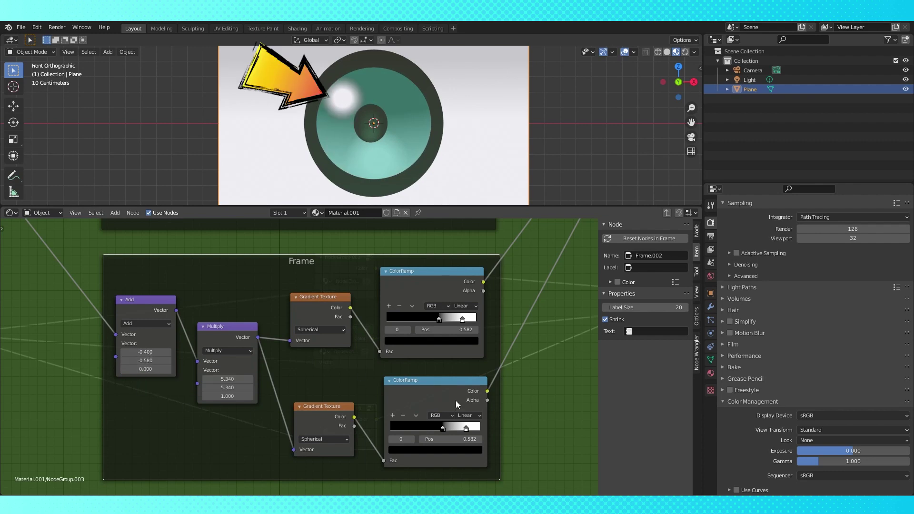
# - Set the upper ColorRamp's white stop to 0.636, and give the lower one Constant interpolation with its white stop close to the black one
pyautogui.scroll(1, 303, 359)
pyautogui.moveTo(490, 314); pyautogui.dragTo(469, 318)
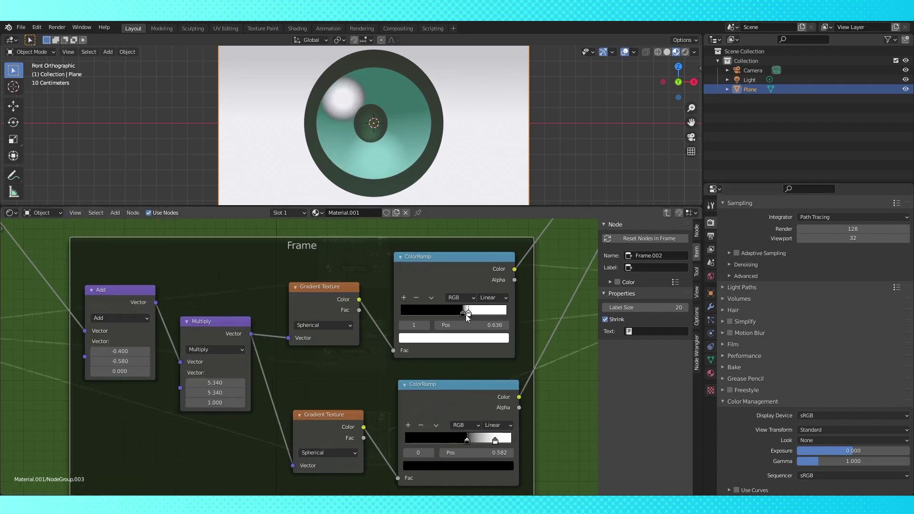
pyautogui.moveTo(467, 320); pyautogui.dragTo(379, 277, button='middle')
pyautogui.click(409, 381)
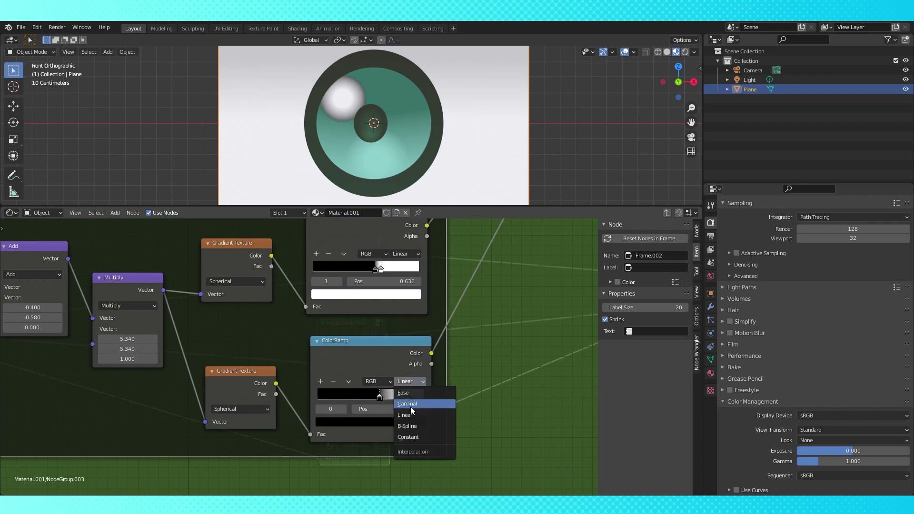
pyautogui.click(415, 436)
pyautogui.moveTo(421, 395); pyautogui.dragTo(391, 400)
# - Change the lower ColorRamp's black stop to hex colour 75DECD
pyautogui.scroll(-1, 300, 359)
pyautogui.scroll(2, 296, 356)
pyautogui.click(319, 402)
pyautogui.click(341, 427)
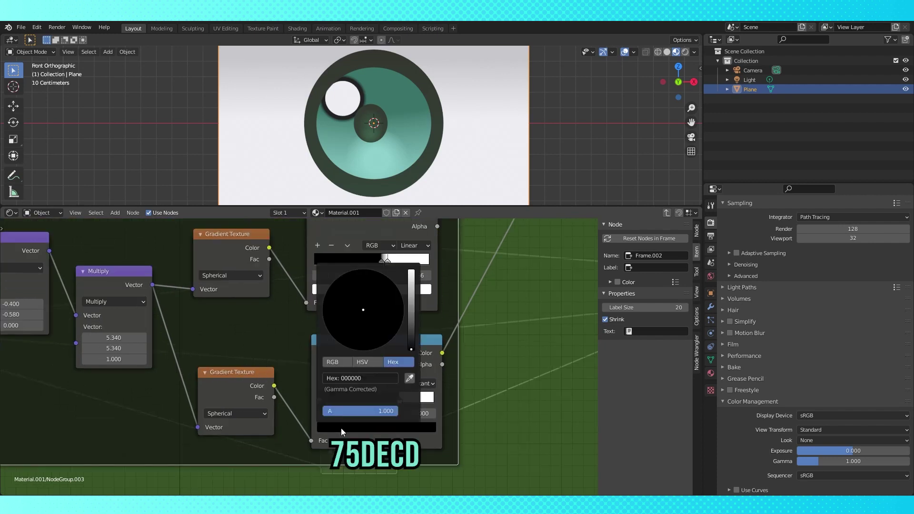
pyautogui.click(370, 377)
pyautogui.write('75DECD')
pyautogui.press('Return')
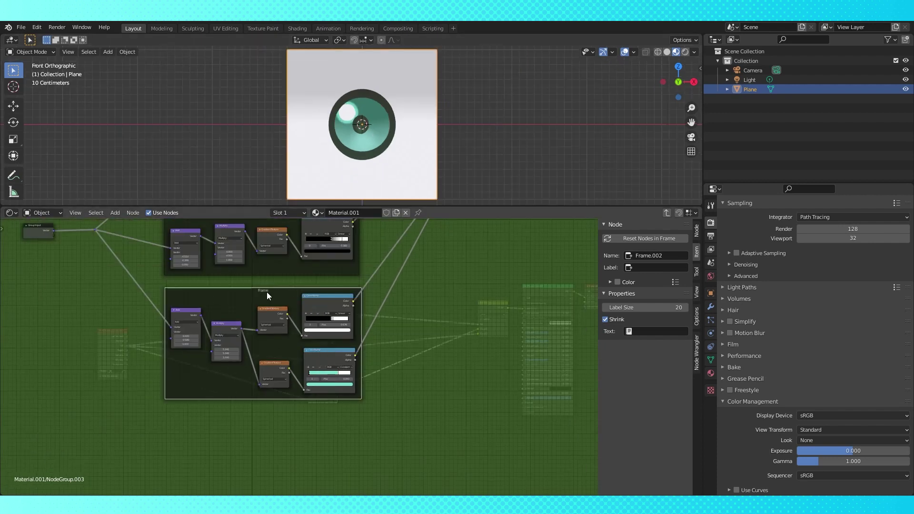
# - Label the third frame "Sun highlight thing" and return to the main node tree
pyautogui.click(645, 267)
pyautogui.write('Sun highlight thing')
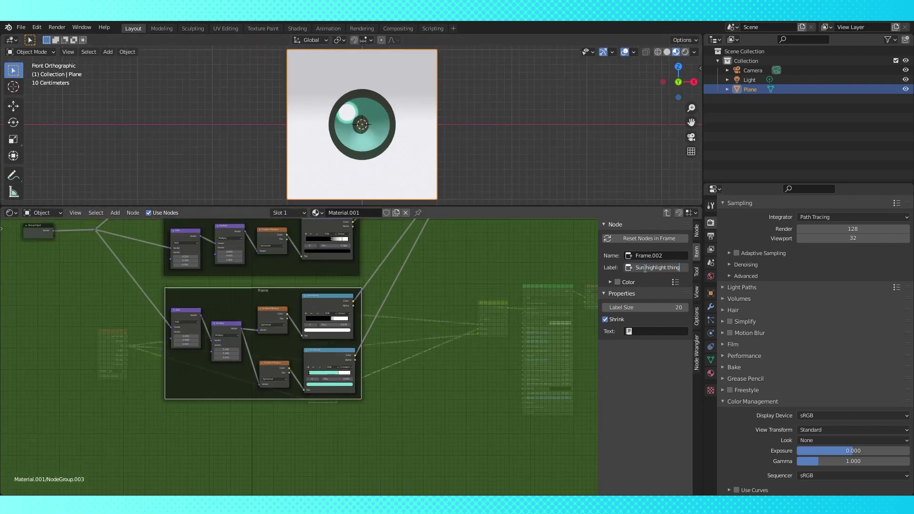
pyautogui.press('Return')
pyautogui.scroll(-3, 416, 292)
pyautogui.moveTo(416, 292); pyautogui.dragTo(404, 372, button='middle')
pyautogui.scroll(2, 404, 373)
pyautogui.click(480, 283)
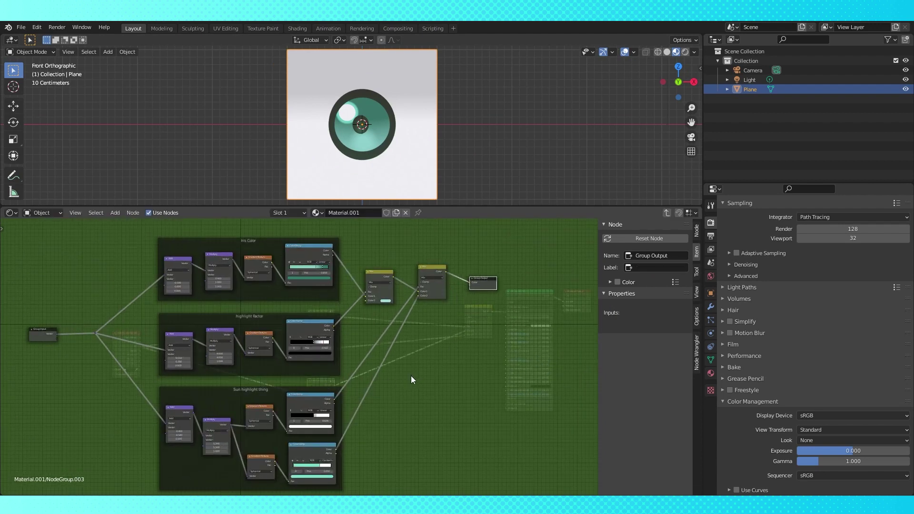
pyautogui.scroll(3, 394, 156)
pyautogui.moveTo(144, 301); pyautogui.dragTo(231, 336, button='middle')
pyautogui.scroll(4, 230, 336)
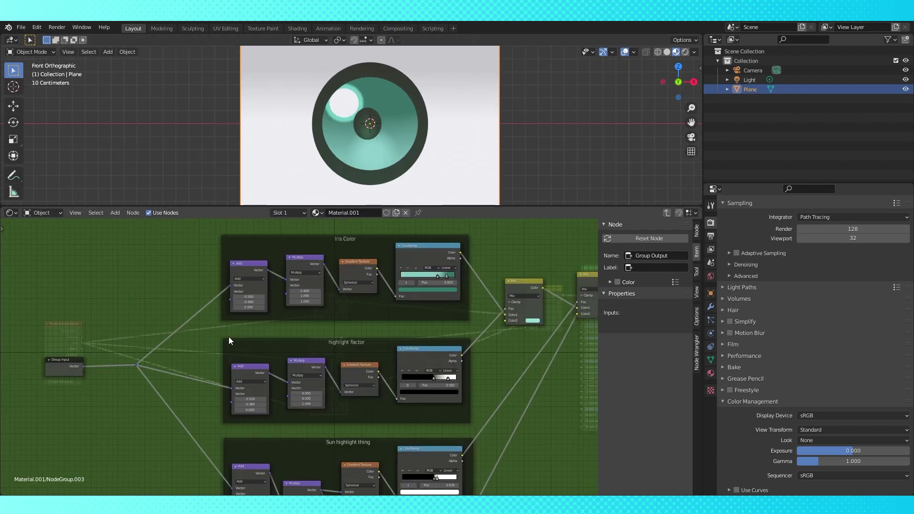
pyautogui.press('Tab')
# - Enlarge the node editor slightly and move the three node groups and the Texture Coordinate node closer to the Mix node
pyautogui.click(327, 347)
pyautogui.scroll(-10, 329, 328)
pyautogui.scroll(-4, 404, 162)
pyautogui.moveTo(442, 206); pyautogui.dragTo(442, 344)
pyautogui.scroll(-3, 331, 164)
pyautogui.scroll(2, 287, 423)
pyautogui.moveTo(309, 342); pyautogui.dragTo(310, 190)
pyautogui.scroll(2, 316, 340)
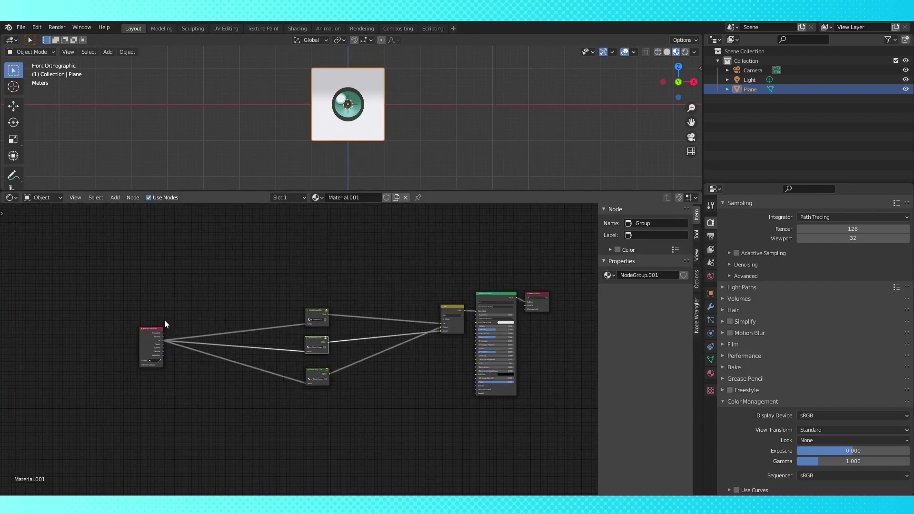
pyautogui.moveTo(267, 297); pyautogui.dragTo(343, 395)
pyautogui.moveTo(317, 340); pyautogui.dragTo(385, 330)
pyautogui.moveTo(147, 334); pyautogui.dragTo(302, 318)
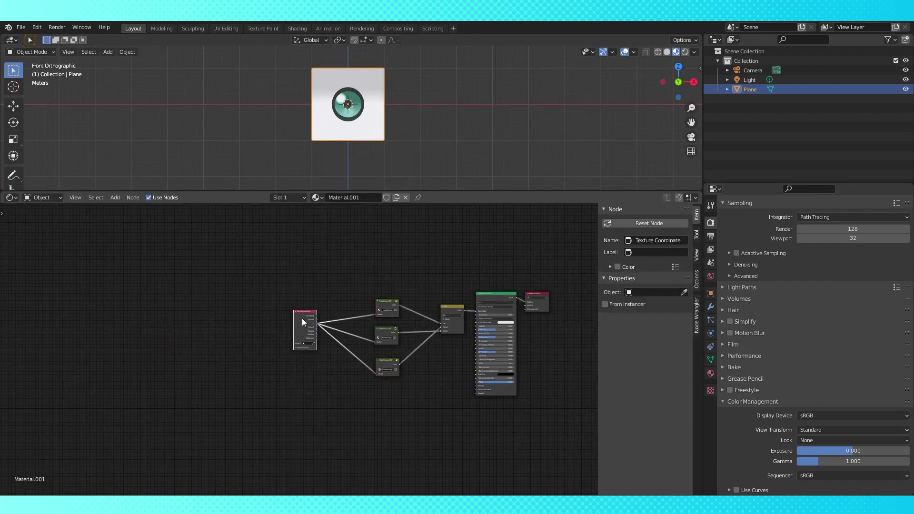
# - Add an Image Texture node in the empty space below the Texture Coordinate node
pyautogui.hotkey('shift', 'a')
pyautogui.moveTo(191, 319)
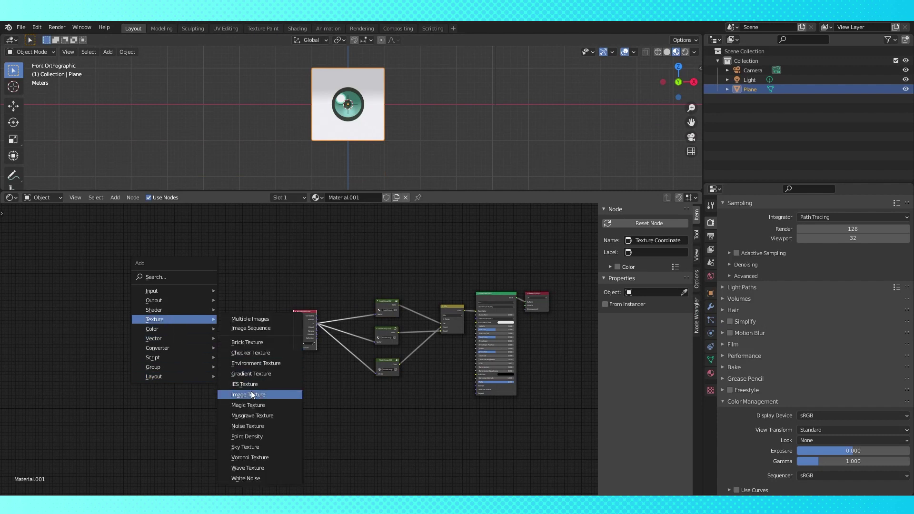
pyautogui.click(249, 394)
pyautogui.click(238, 396)
# - Switch the node area to the Image Editor and create a blank 1024 × 1024 px image named Eye Texture
pyautogui.click(10, 197)
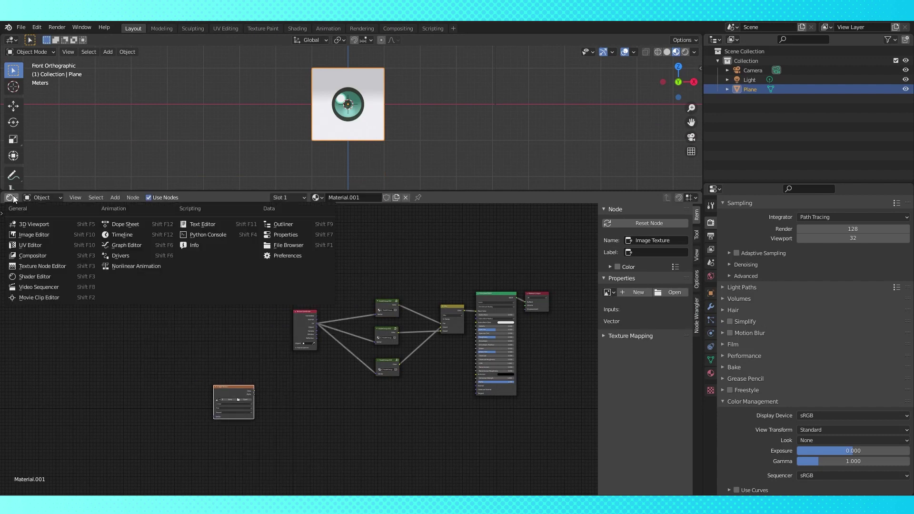
pyautogui.click(33, 237)
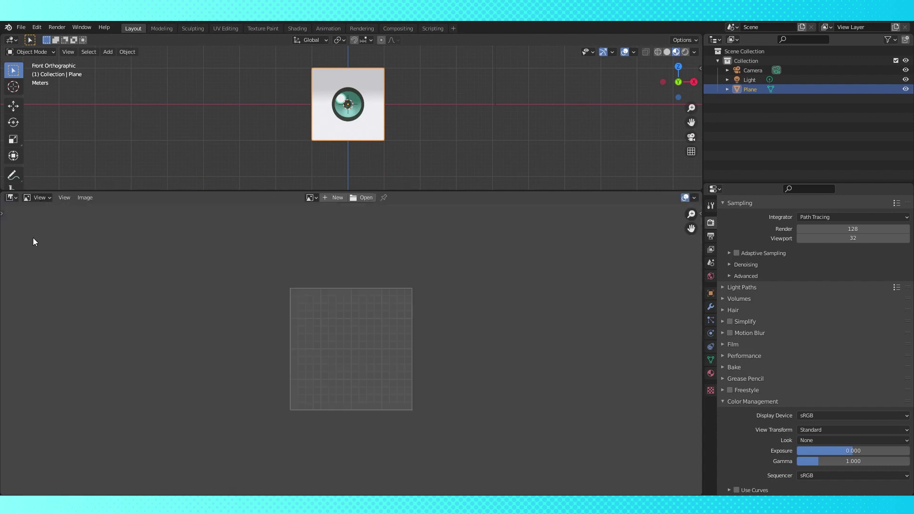
pyautogui.click(335, 197)
pyautogui.click(347, 215)
pyautogui.write('Eye Texture')
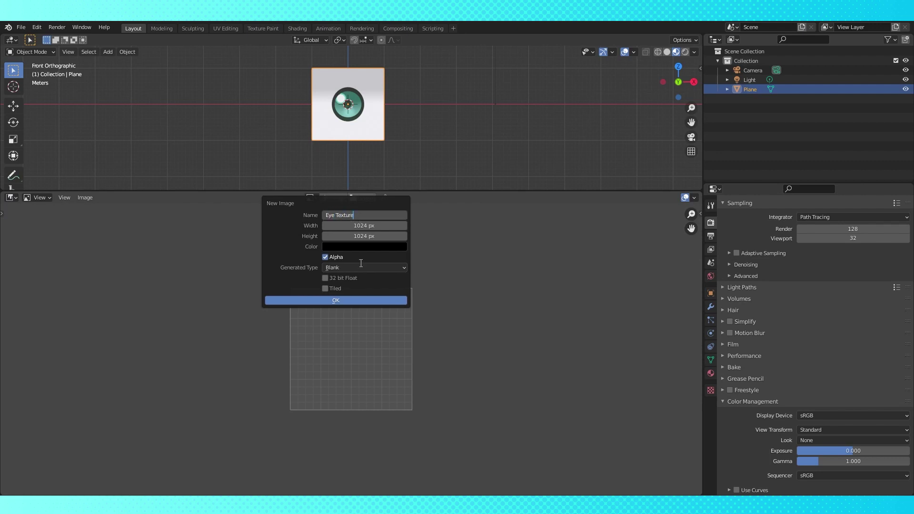
pyautogui.press('Return')
pyautogui.press('Return')
# - Create a second blank image named Eye Texture 2 at 128 × 128 px
pyautogui.click(82, 198)
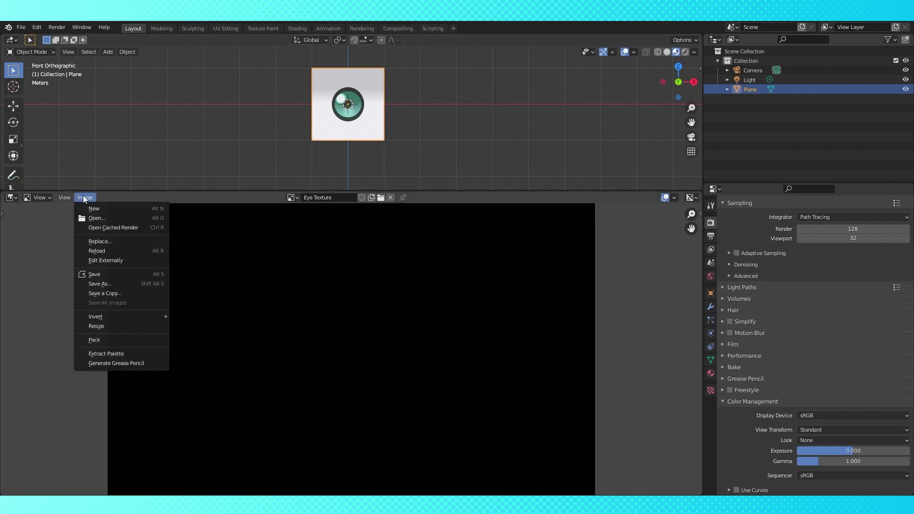
pyautogui.click(94, 208)
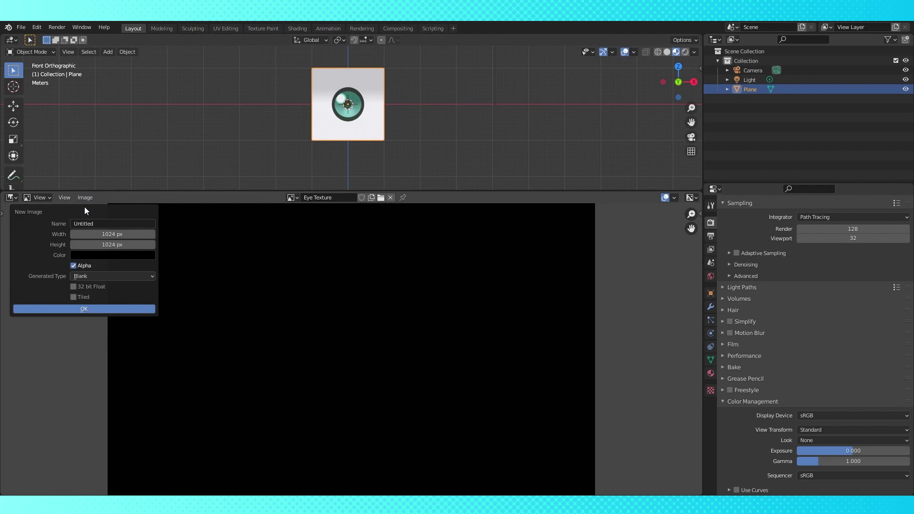
pyautogui.click(111, 233)
pyautogui.press('Return')
pyautogui.click(94, 244)
pyautogui.write('128')
pyautogui.press('Return')
pyautogui.click(109, 225)
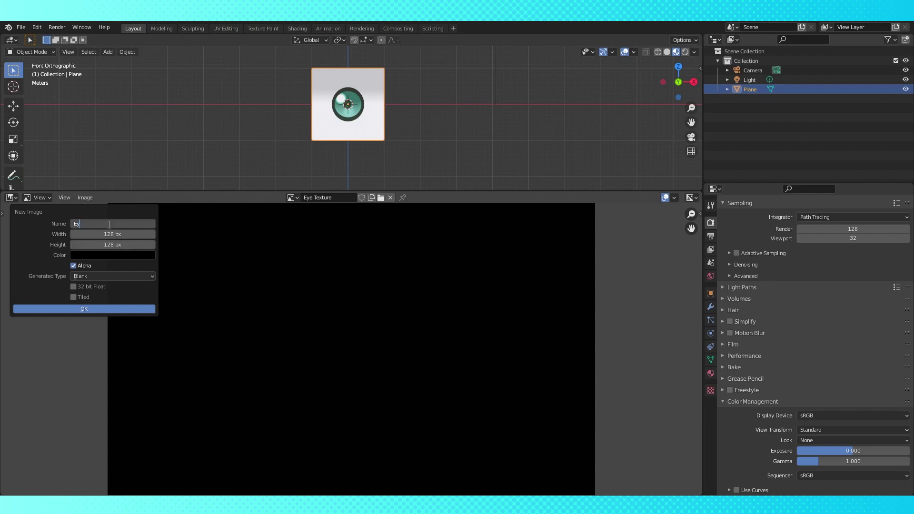
pyautogui.press('Return')
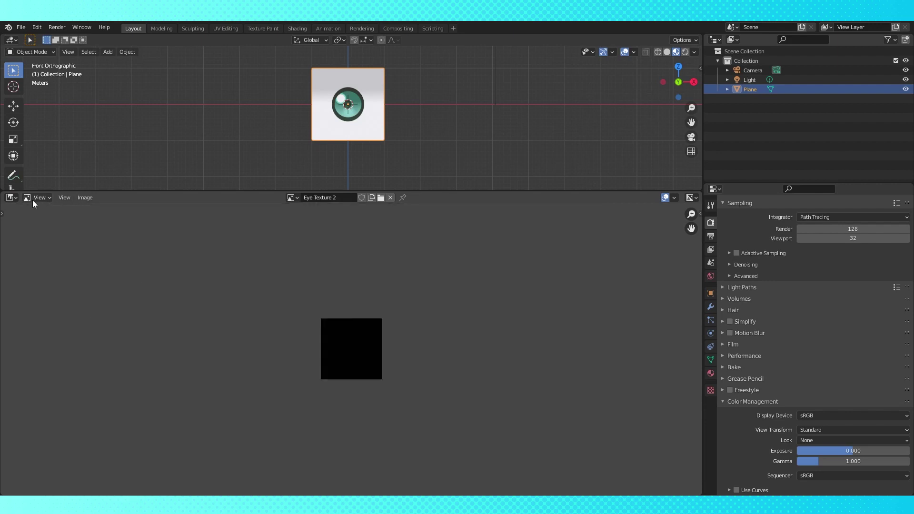
# - Return to the Shader Editor, assign Eye Texture 2 to the Image Texture node and move that node closer to the others
pyautogui.click(14, 198)
pyautogui.click(29, 250)
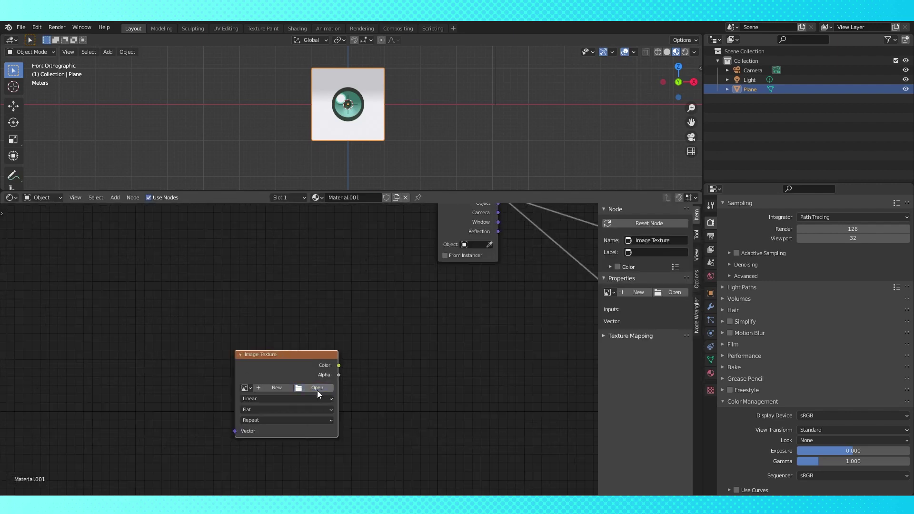
pyautogui.click(249, 388)
pyautogui.click(275, 407)
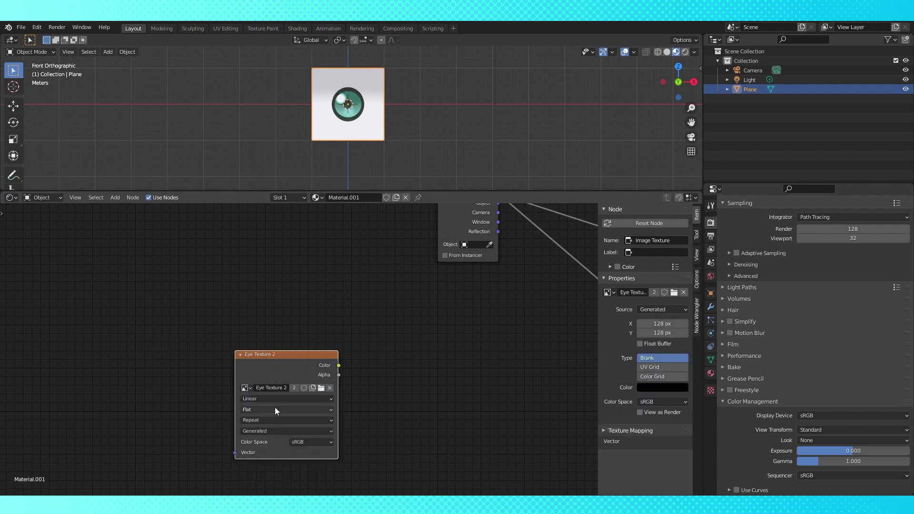
pyautogui.moveTo(307, 363); pyautogui.dragTo(416, 357)
pyautogui.scroll(-3, 474, 363)
pyautogui.moveTo(493, 360); pyautogui.dragTo(376, 363, button='middle')
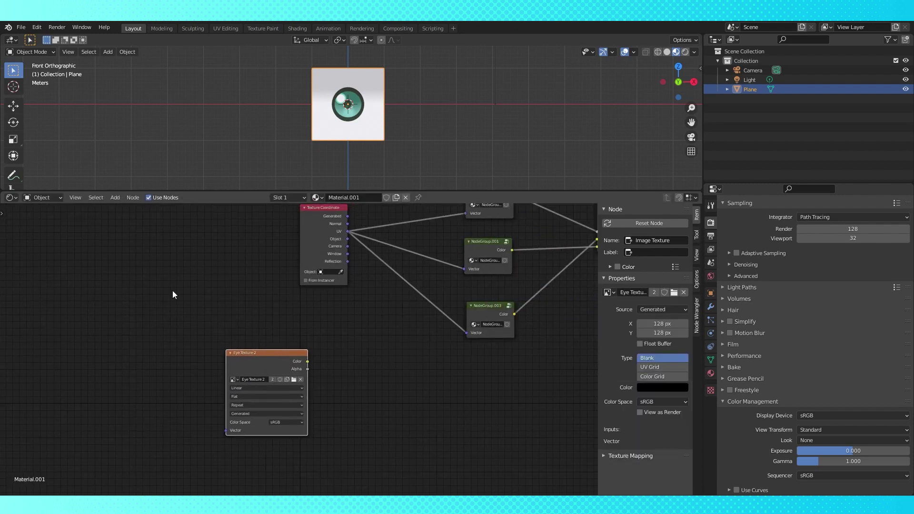
# - Show Eye Texture 2 in the Image Editor again, collapse the Color Management settings and expand the Bake settings
pyautogui.click(17, 198)
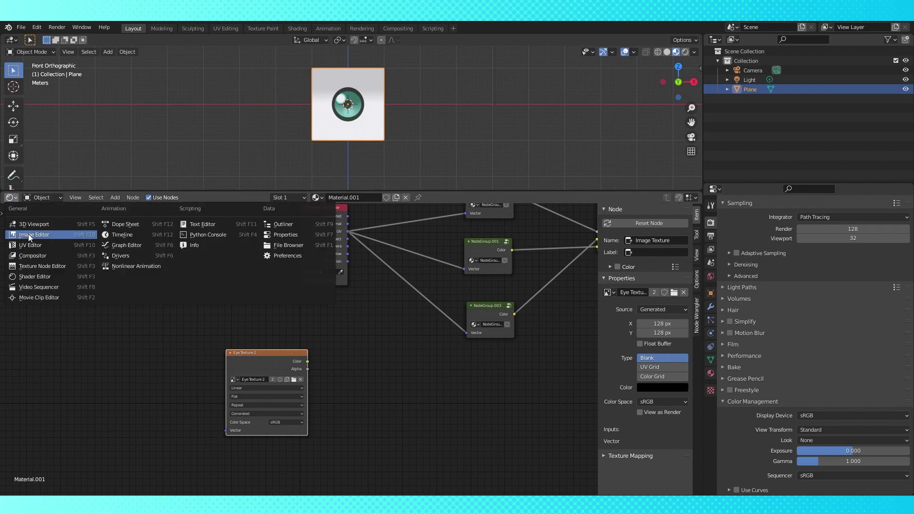
pyautogui.click(29, 236)
pyautogui.click(725, 401)
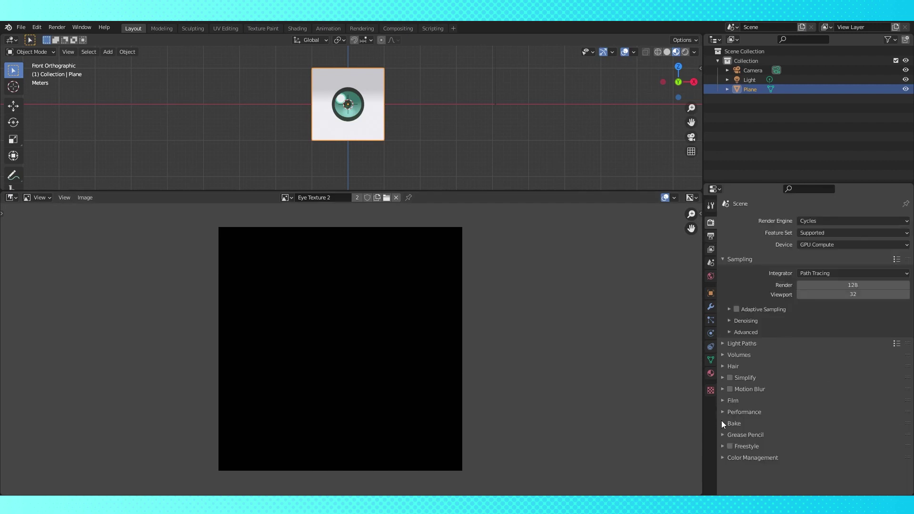
pyautogui.click(734, 367)
pyautogui.scroll(-5, 810, 373)
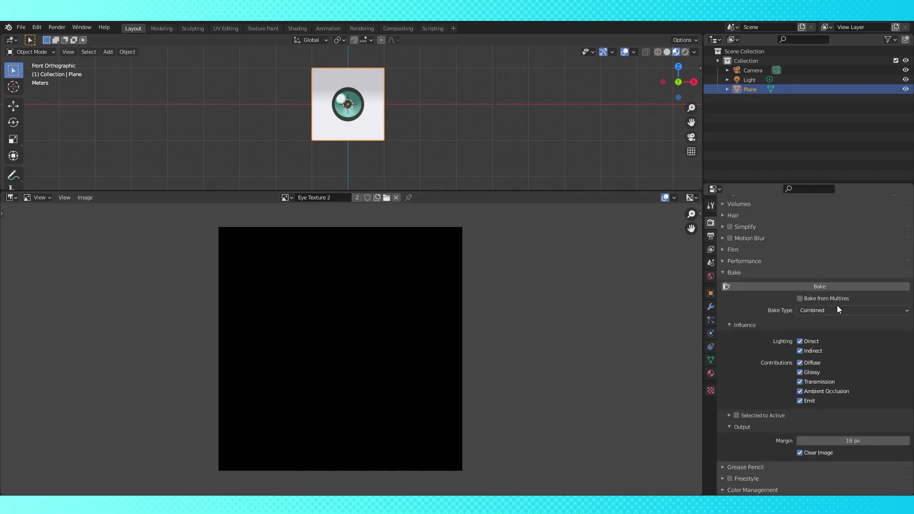
# - Set the bake type to Diffuse with the Direct and Indirect contributions off, and bake the material to Eye Texture 2
pyautogui.click(840, 310)
pyautogui.click(819, 405)
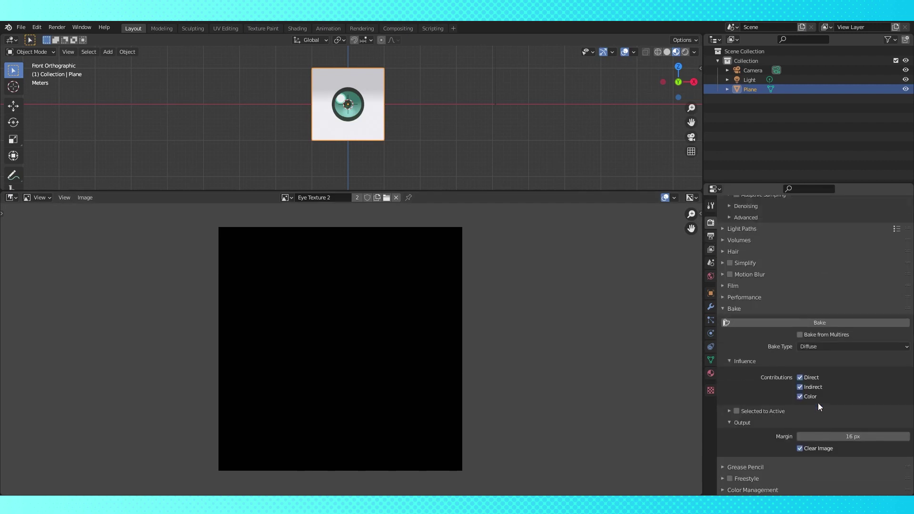
pyautogui.moveTo(804, 382); pyautogui.dragTo(802, 394)
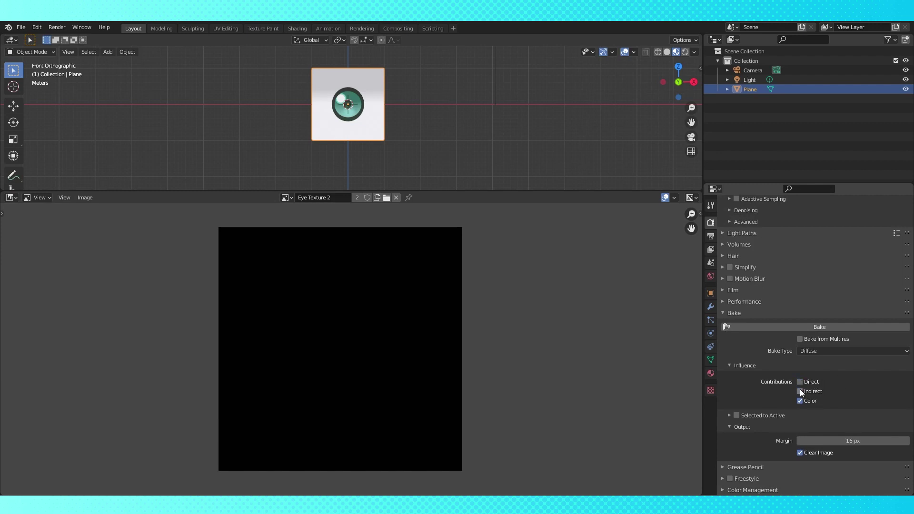
pyautogui.click(831, 326)
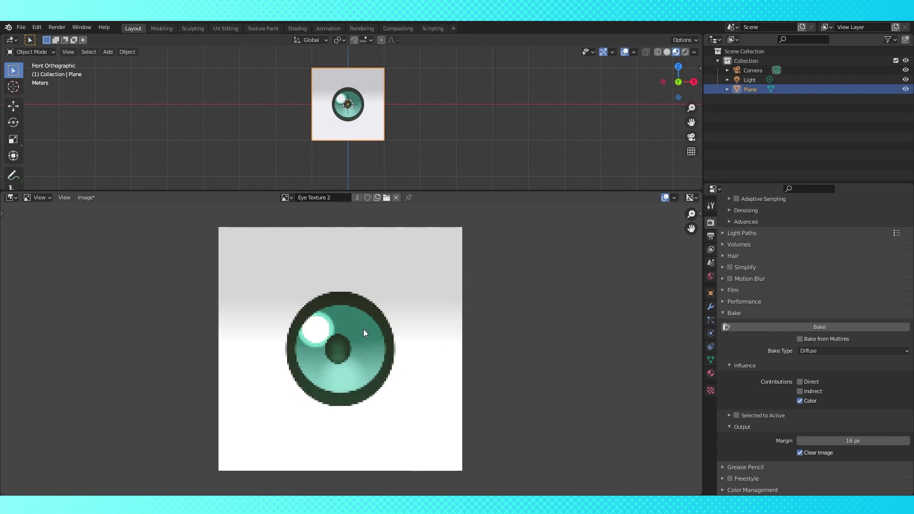
# - Save the baked Eye Texture 2 image and switch the lower area back to the Shader Editor
pyautogui.click(85, 197)
pyautogui.click(92, 283)
pyautogui.click(11, 197)
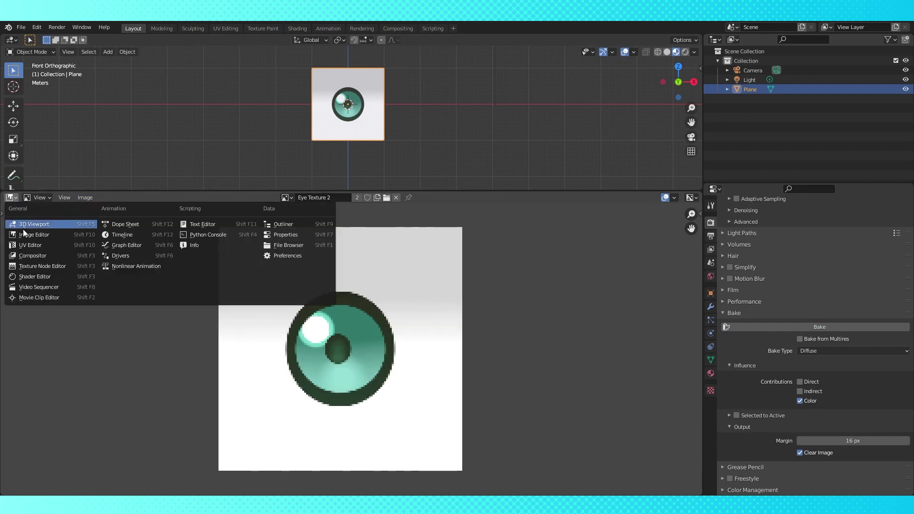
pyautogui.click(29, 280)
# - Open NodeGroup.002 and set the X value of the Add node in the Pupil Size frame to -0.510
pyautogui.moveTo(397, 228); pyautogui.dragTo(233, 357, button='middle')
pyautogui.scroll(7, 233, 287)
pyautogui.click(330, 289)
pyautogui.press('Tab')
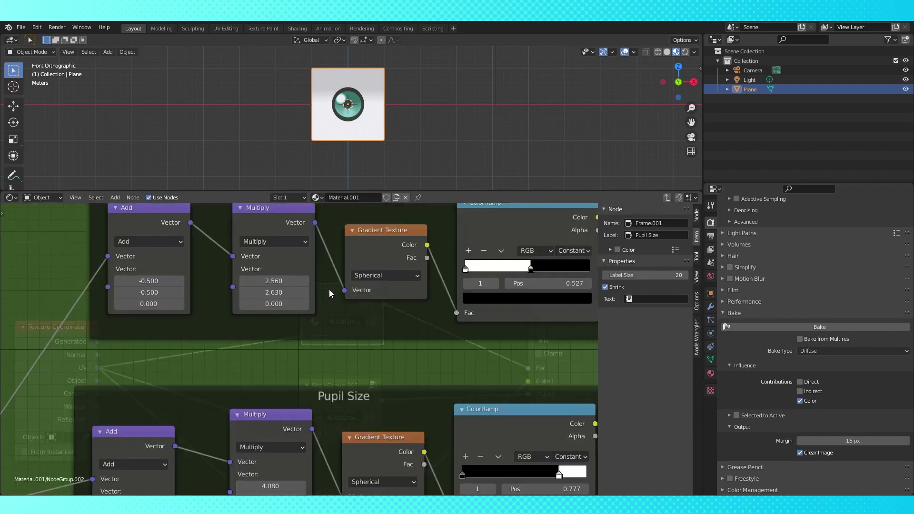
pyautogui.scroll(-1, 195, 338)
pyautogui.moveTo(210, 357); pyautogui.dragTo(304, 242, button='middle')
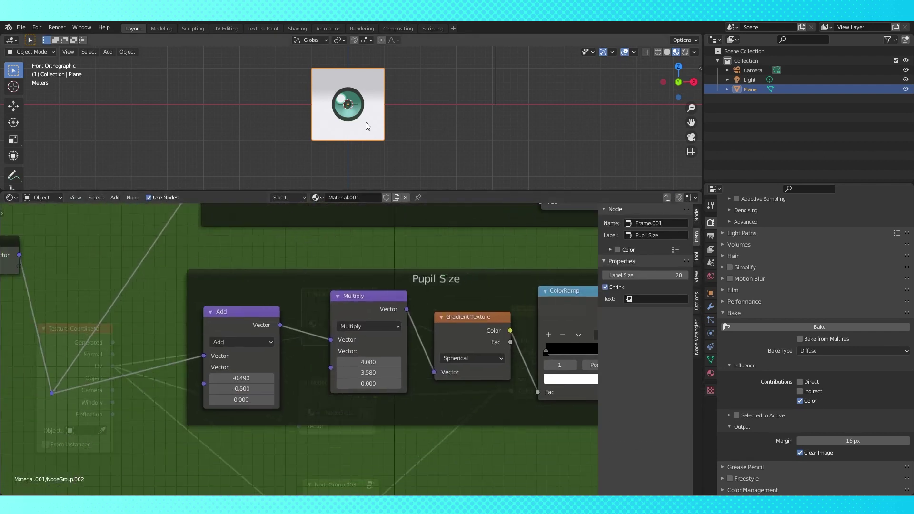
pyautogui.scroll(5, 358, 114)
pyautogui.scroll(1, 361, 104)
pyautogui.keyDown('shift'); pyautogui.moveTo(365, 88); pyautogui.dragTo(384, 127, button='middle'); pyautogui.keyUp('shift')
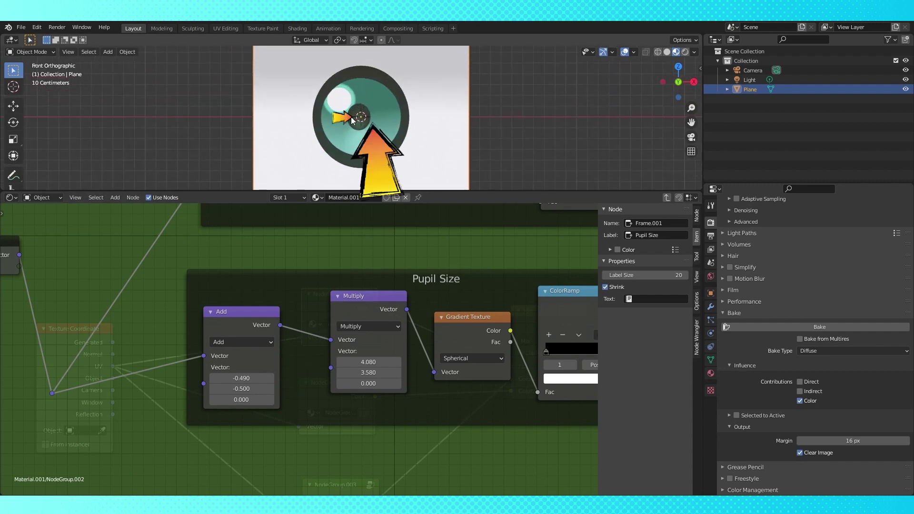
pyautogui.scroll(2, 257, 381)
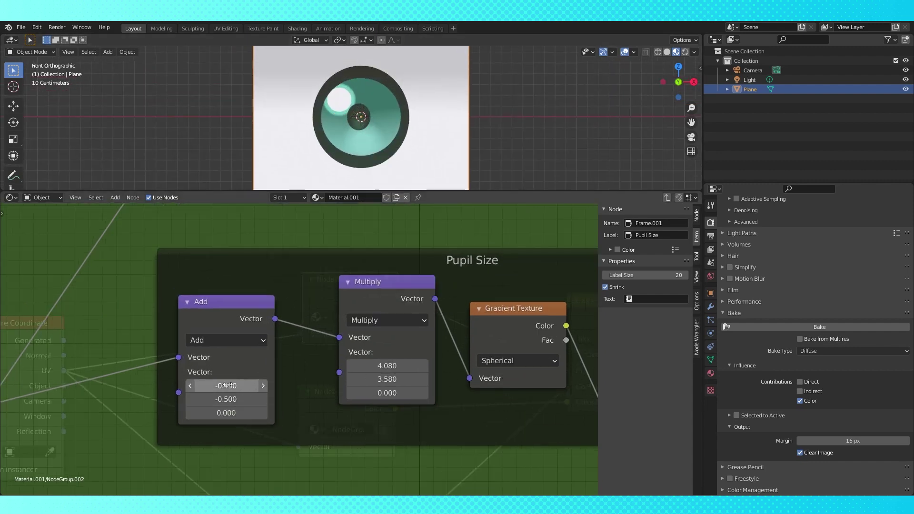
pyautogui.moveTo(227, 386); pyautogui.dragTo(221, 385)
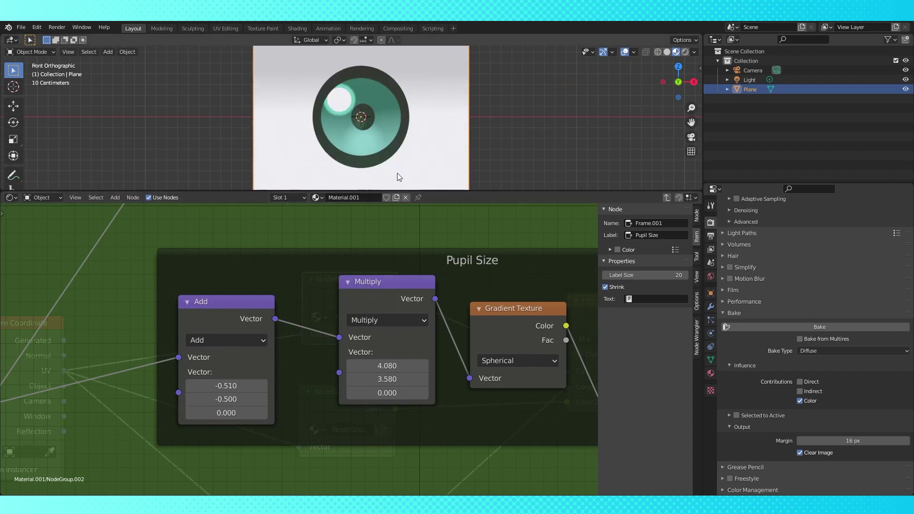
# - Leave the pupil group, open NodeGroup.003 and adjust the X value of the Add node in the highlight Factor frame
pyautogui.scroll(-4, 401, 242)
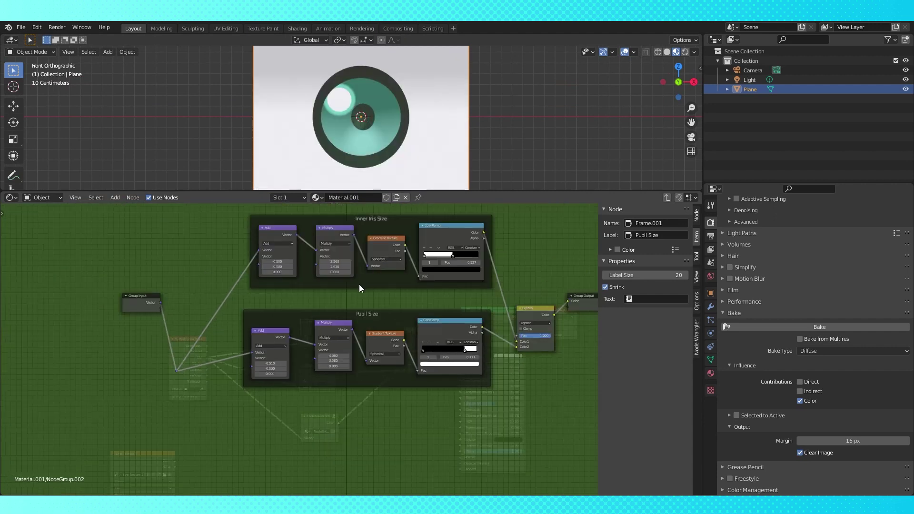
pyautogui.press('Tab')
pyautogui.moveTo(360, 336); pyautogui.dragTo(353, 260, button='middle')
pyautogui.scroll(3, 313, 344)
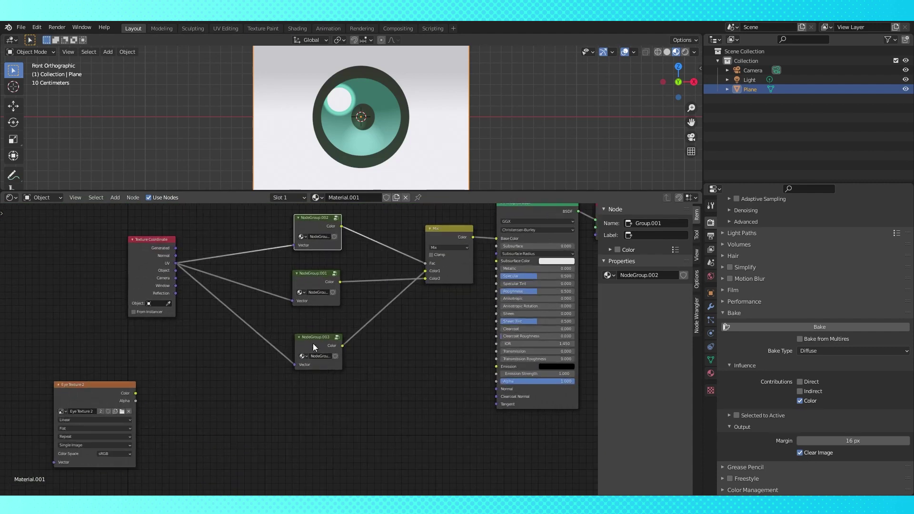
pyautogui.click(313, 343)
pyautogui.press('Tab')
pyautogui.scroll(2, 201, 287)
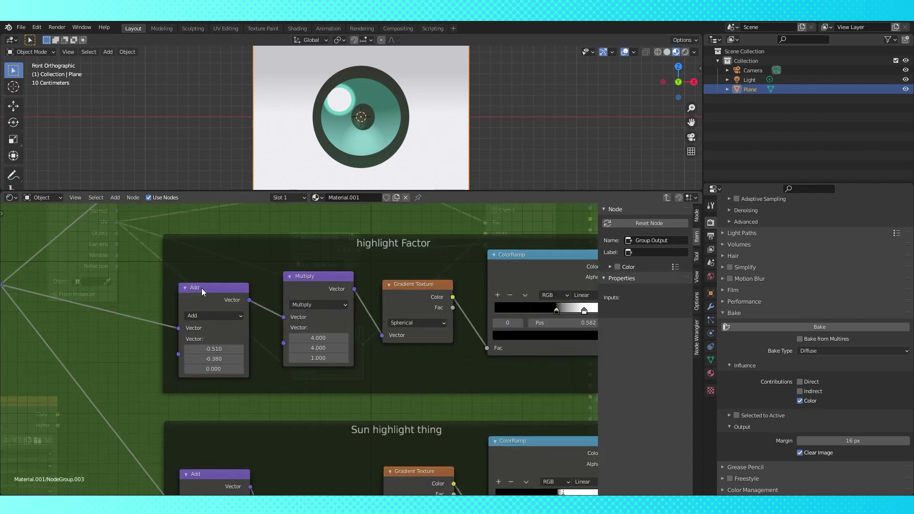
pyautogui.moveTo(214, 349); pyautogui.dragTo(227, 348)
pyautogui.press('Home')
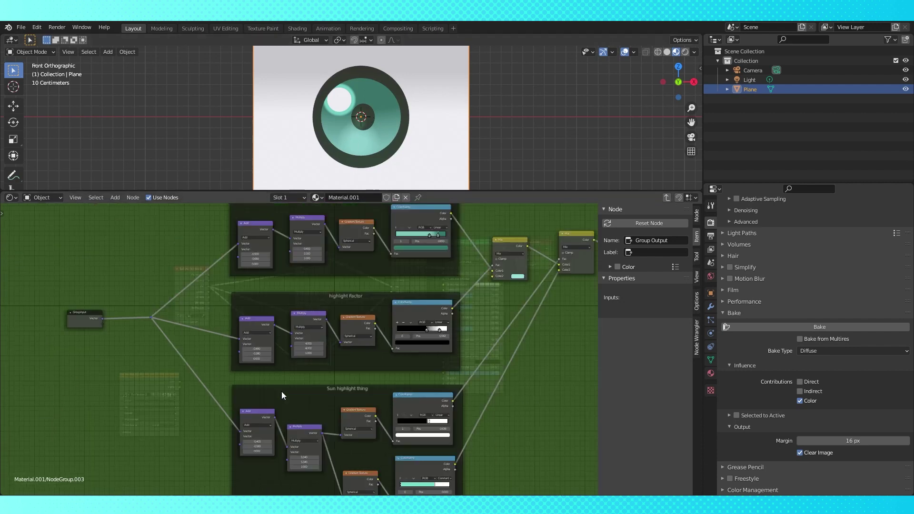
# - Open NodeGroup.001 and set the X value of the Add node in the Inner highlight Factor frame to -0.510
pyautogui.press('Tab')
pyautogui.click(314, 296)
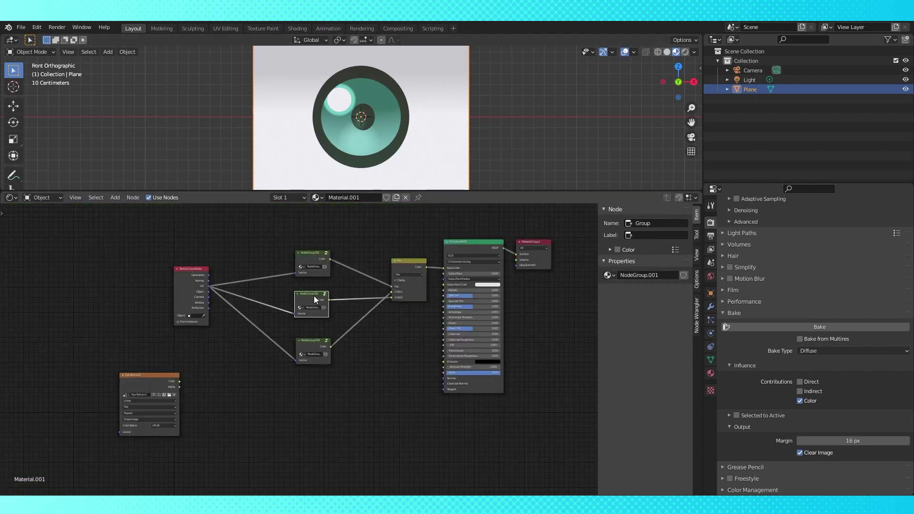
pyautogui.press('Tab')
pyautogui.scroll(6, 311, 307)
pyautogui.moveTo(298, 299); pyautogui.dragTo(300, 436, button='middle')
pyautogui.scroll(3, 339, 107)
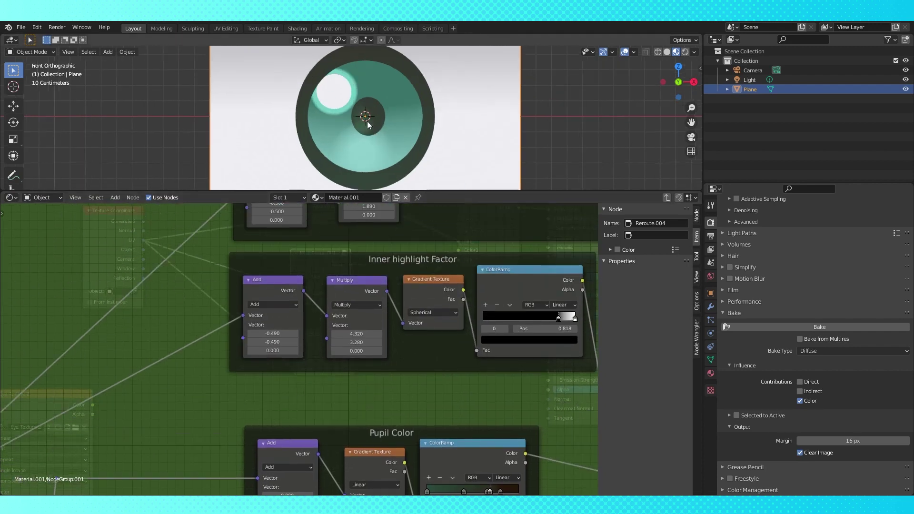
pyautogui.moveTo(272, 333); pyautogui.dragTo(267, 334)
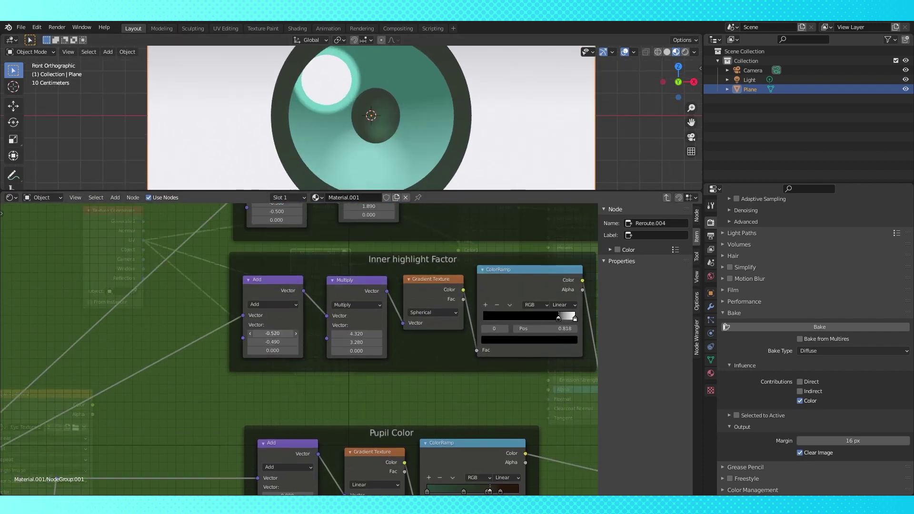
pyautogui.scroll(-6, 389, 141)
pyautogui.press('Tab')
pyautogui.press('Tab')
pyautogui.click(450, 180)
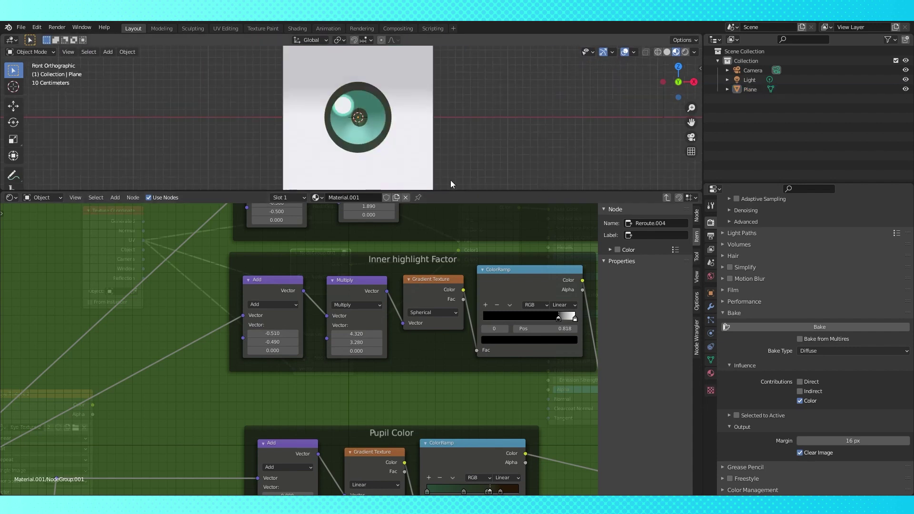
# - Leave the node group and move the Eye Texture 2 image node beneath the group nodes, keeping it selected
pyautogui.scroll(-4, 423, 269)
pyautogui.moveTo(424, 270); pyautogui.dragTo(410, 325, button='middle')
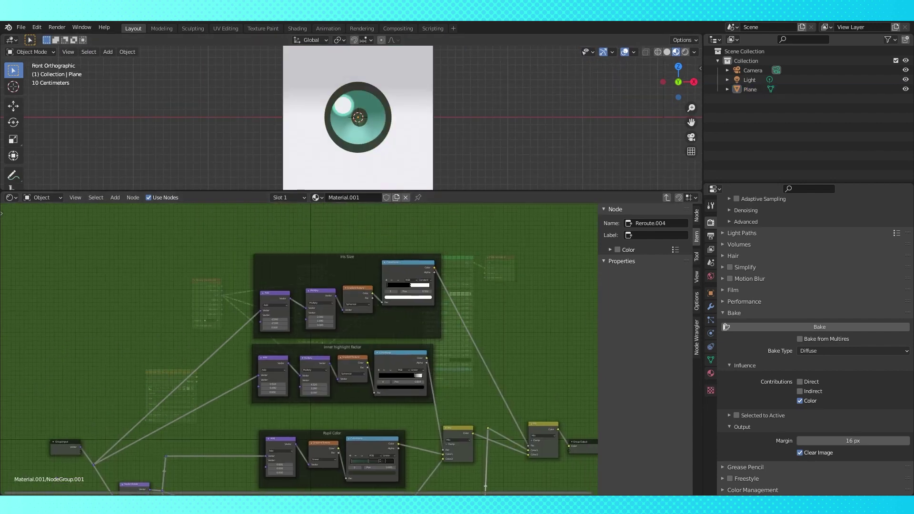
pyautogui.press('Tab')
pyautogui.moveTo(177, 375); pyautogui.dragTo(296, 393)
# - Return to the Image Editor and, with the plane selected, bake the adjusted material to Eye Texture 2 again
pyautogui.click(11, 197)
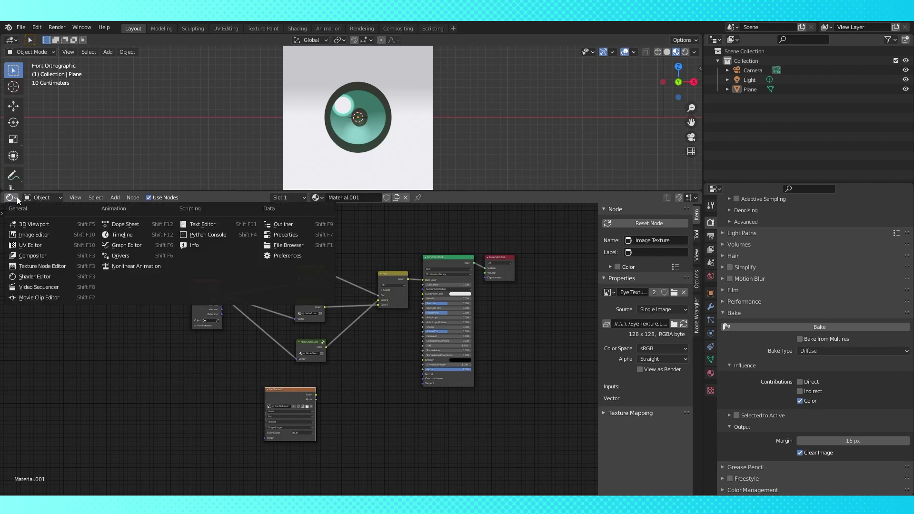
pyautogui.click(30, 236)
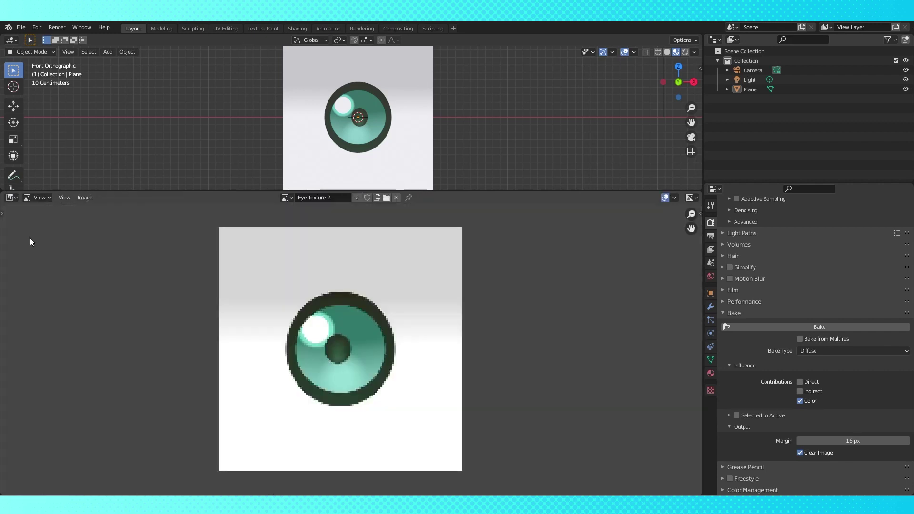
pyautogui.scroll(2, 30, 241)
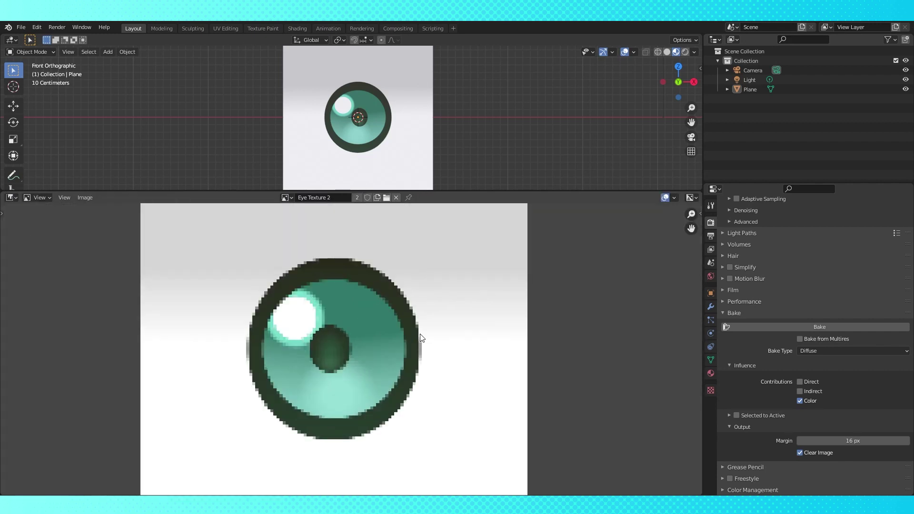
pyautogui.click(842, 329)
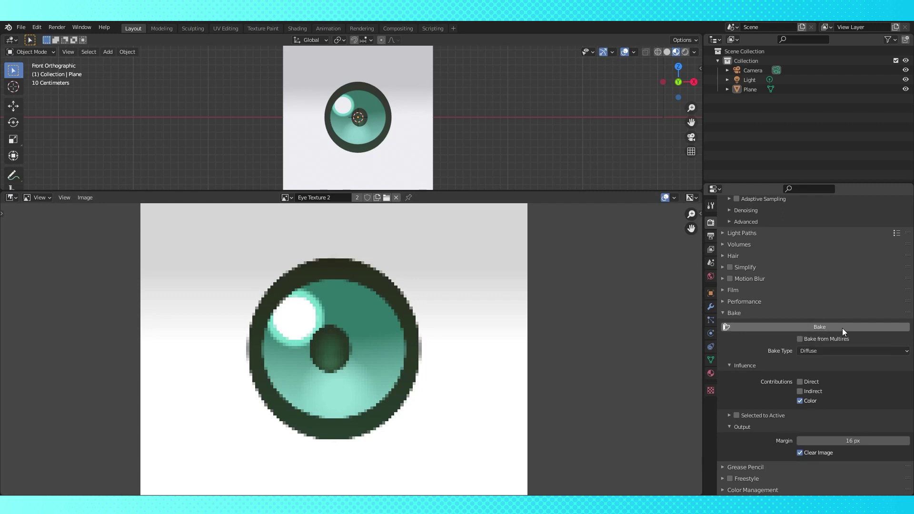
pyautogui.scroll(-2, 525, 388)
pyautogui.click(404, 122)
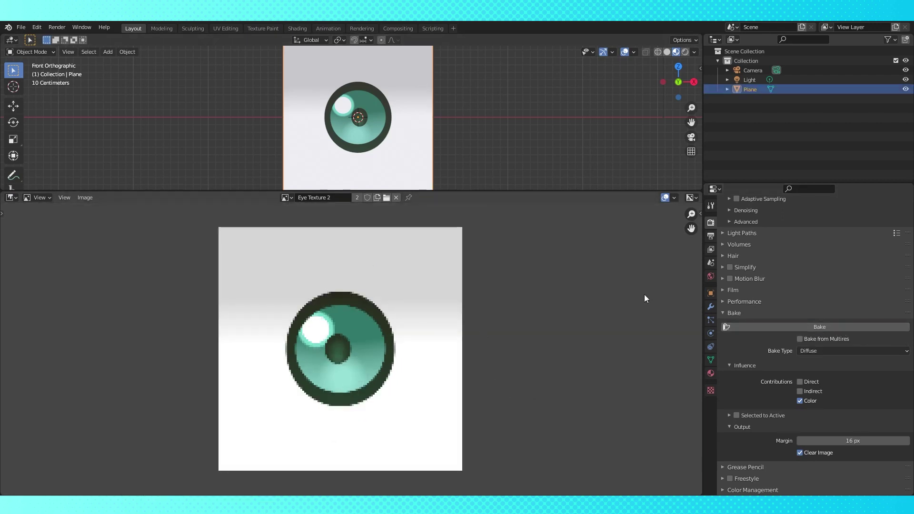
pyautogui.click(818, 328)
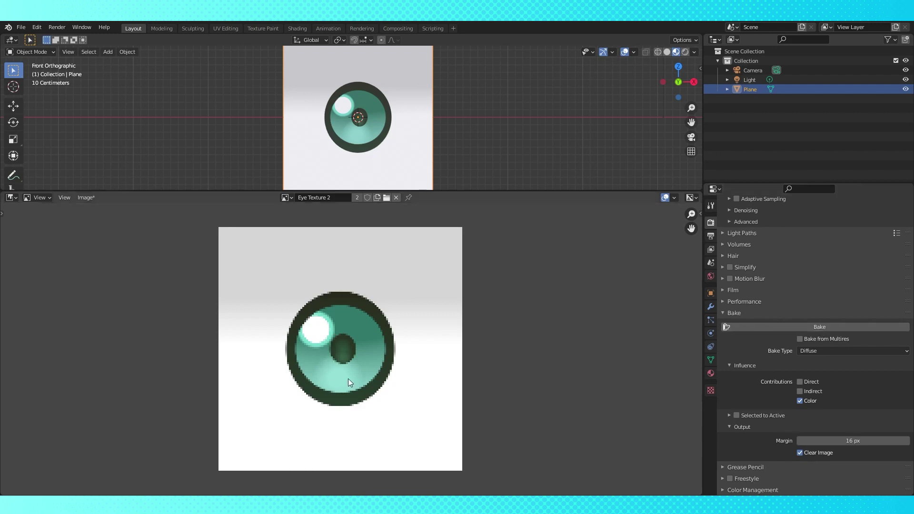
# - Save the rebaked Eye Texture 2 image
pyautogui.click(86, 197)
pyautogui.click(111, 284)
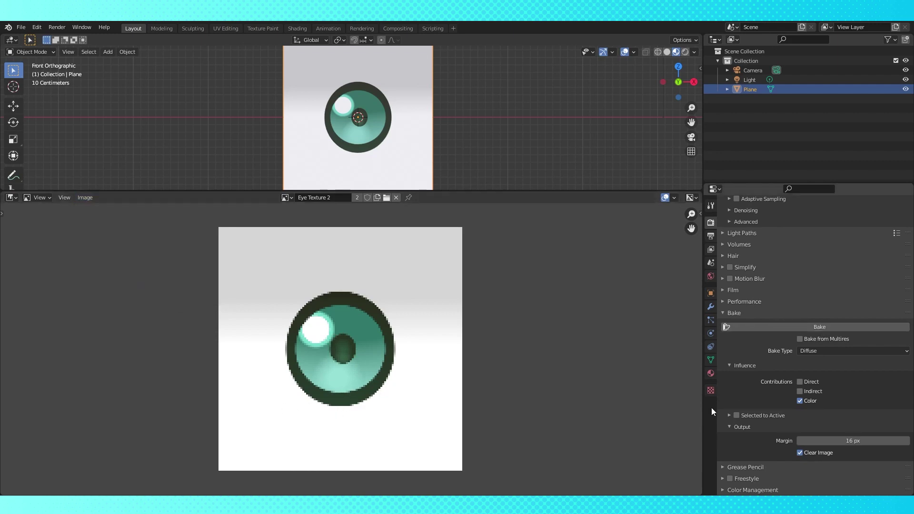
pyautogui.scroll(-3, 695, 197)
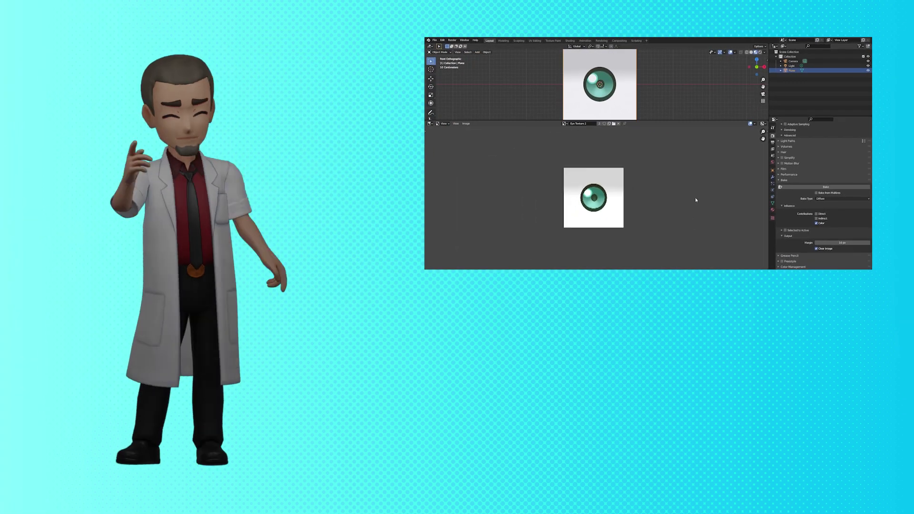